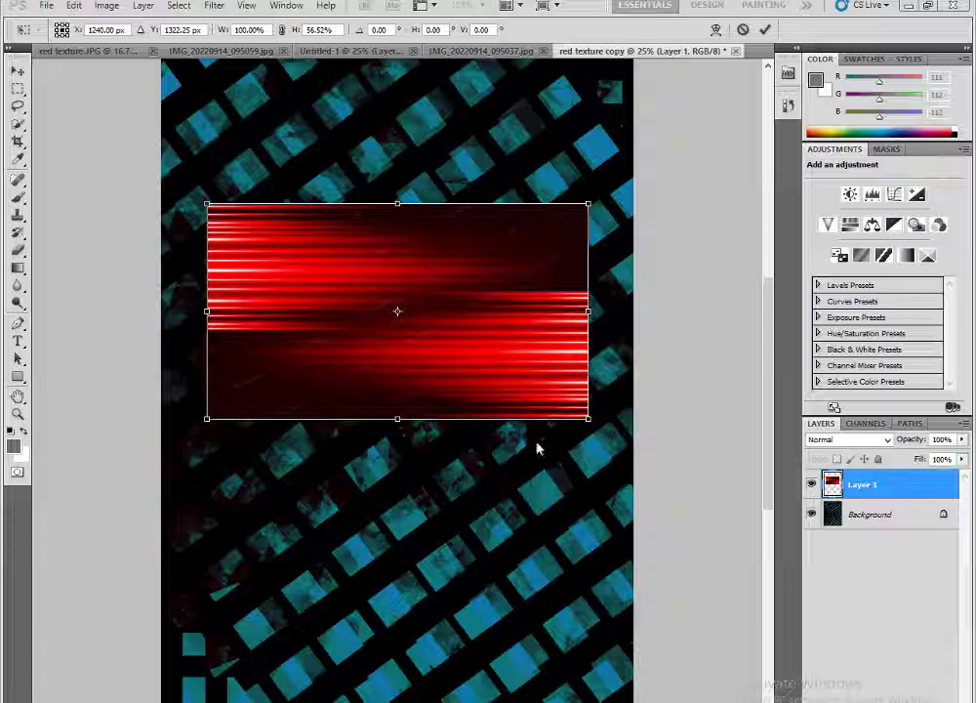
Step: Commit the red streak layer and fade its left and right edges with a large soft brush
key(Return)
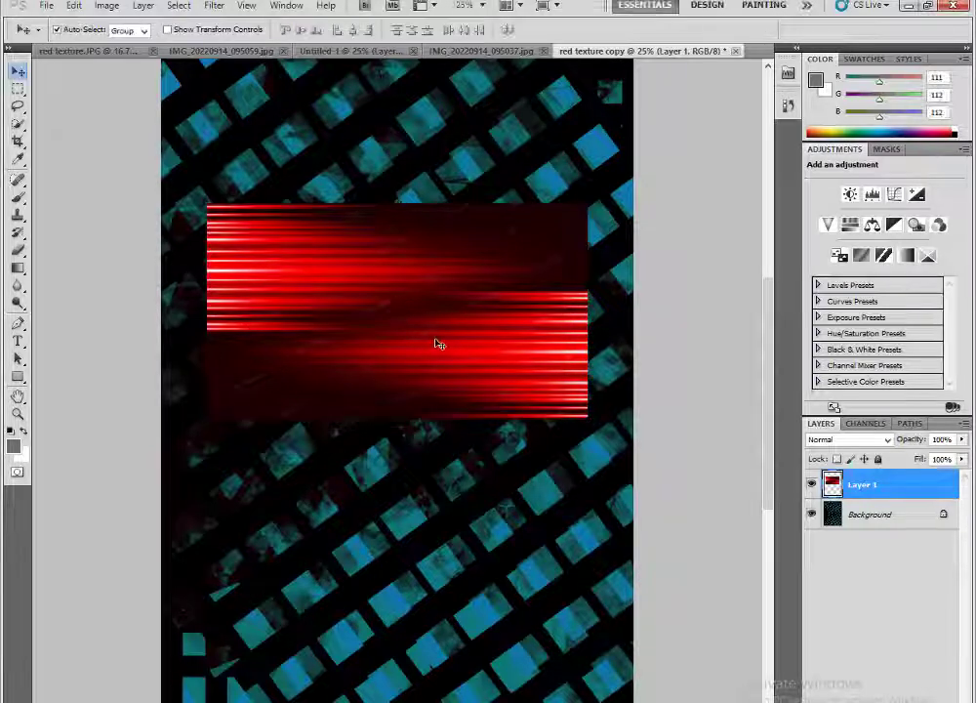
right_click(354, 282)
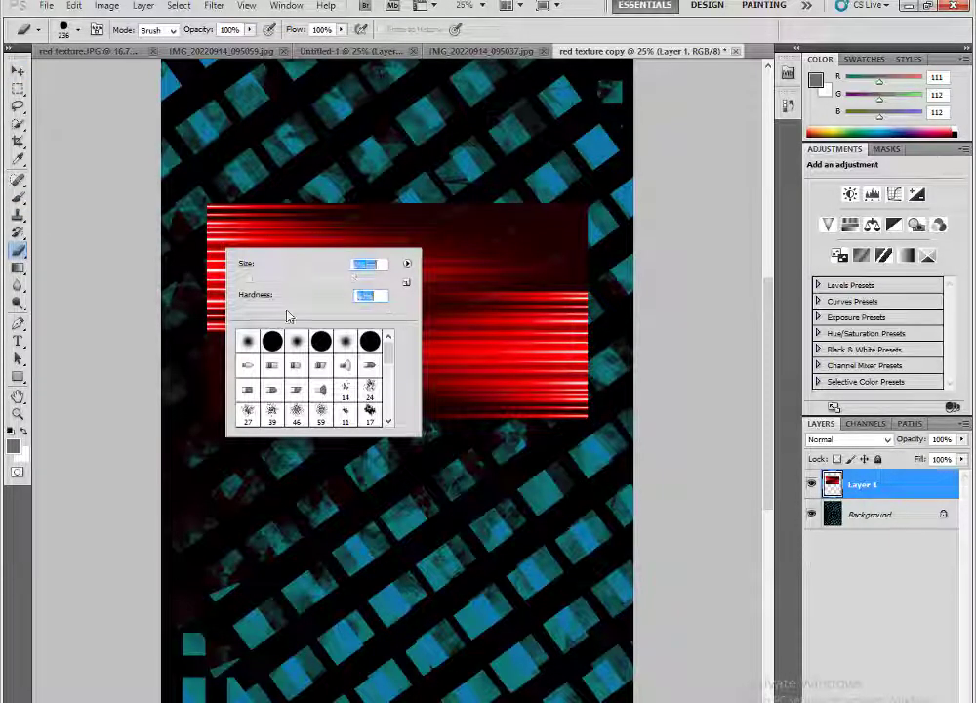
drag(218, 175, 235, 439)
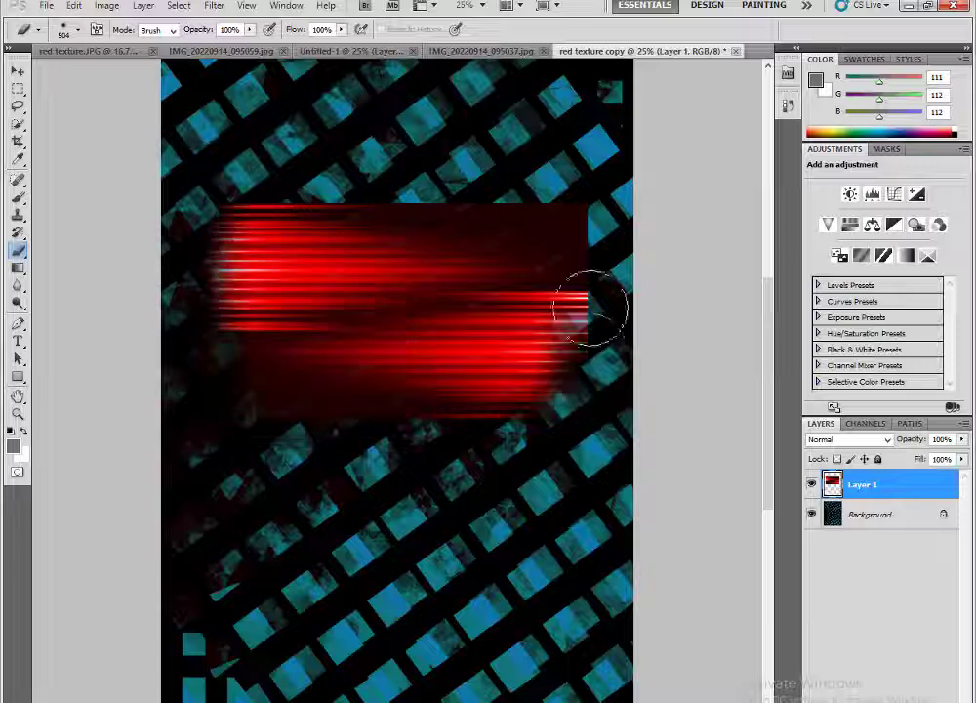
drag(589, 309, 567, 181)
Step: Rotate the red streaks to near-vertical and shift them up-left
key(ctrl+t)
mouse_move(589, 480)
mouse_down()
mouse_move(469, 363)
mouse_move(414, 340)
mouse_move(400, 363)
mouse_move(367, 354)
mouse_up()
key(Return)
Step: Tile several shifted copies of the streak layer across the canvas
key(v)
mouse_move(244, 293)
mouse_down()
mouse_move(381, 307)
mouse_move(289, 147)
mouse_move(560, 120)
mouse_move(518, 488)
mouse_move(344, 475)
mouse_move(237, 363)
mouse_up()
key(ctrl+e)
key(ctrl+j)
key(ctrl+e)
key(ctrl+j)
key(ctrl+j)
key(ctrl+j)
key(ctrl+j)
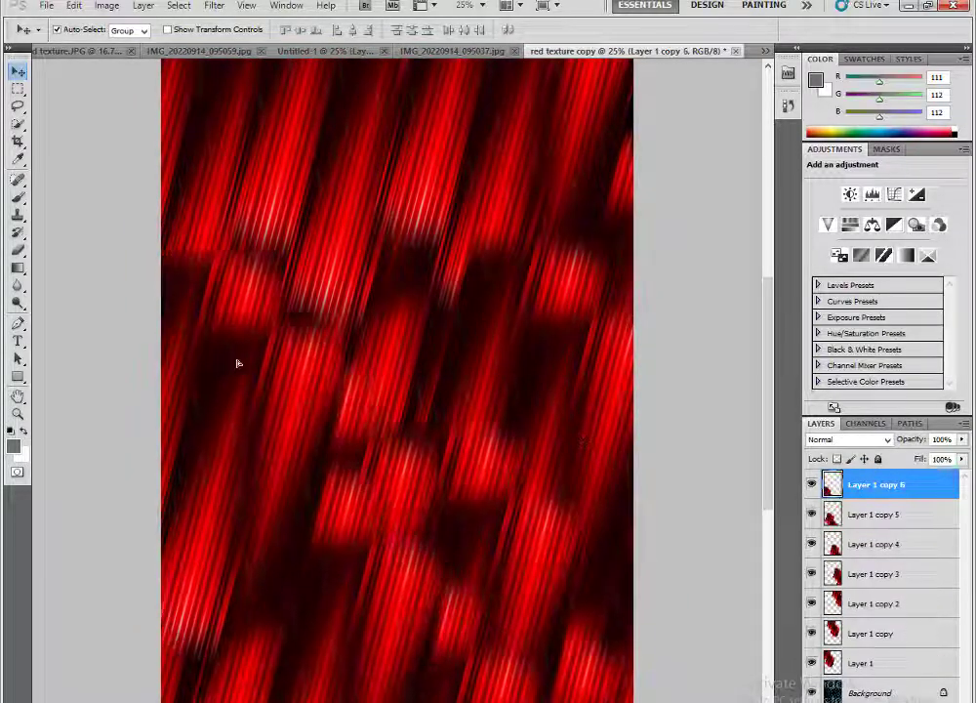
Step: At 16.7% zoom, add a streak copy with Levels midtones at 0.26, plus a shifted copy
key(z)
alt+click(305, 372)
click(410, 409)
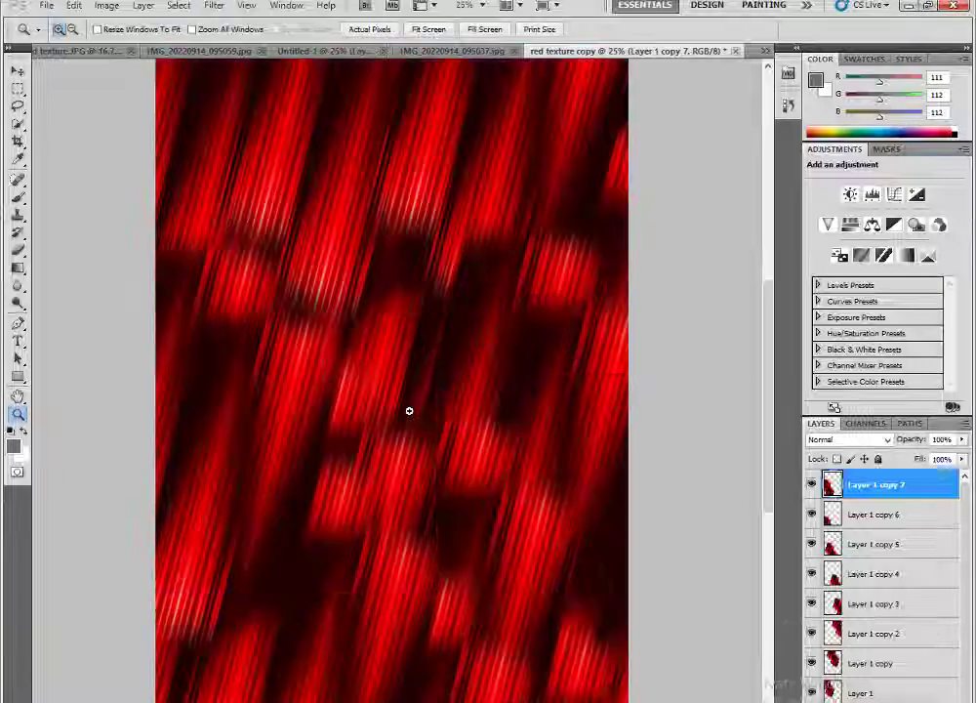
key(ctrl+j)
key(ctrl+l)
drag(451, 324, 517, 327)
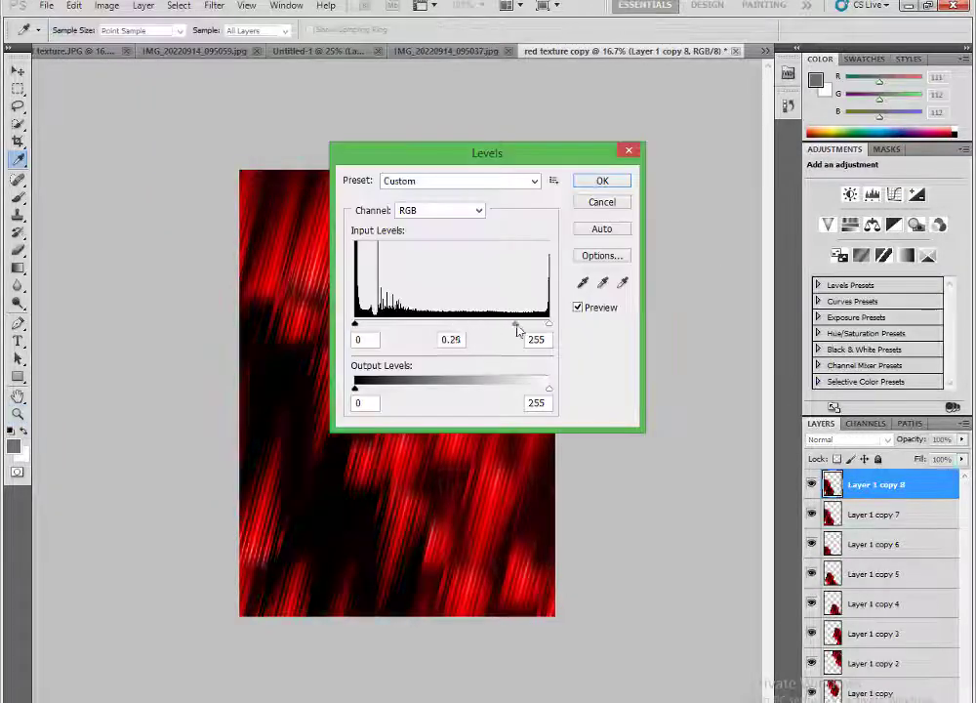
key(Return)
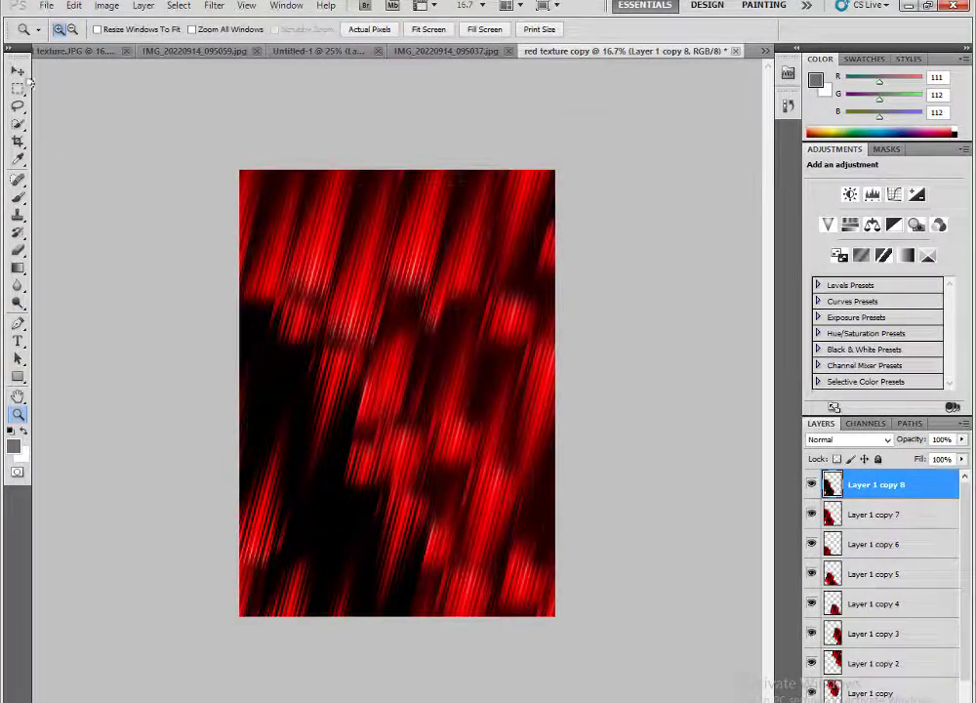
key(v)
mouse_move(376, 435)
mouse_down()
mouse_move(410, 424)
mouse_move(512, 244)
mouse_move(482, 294)
mouse_up()
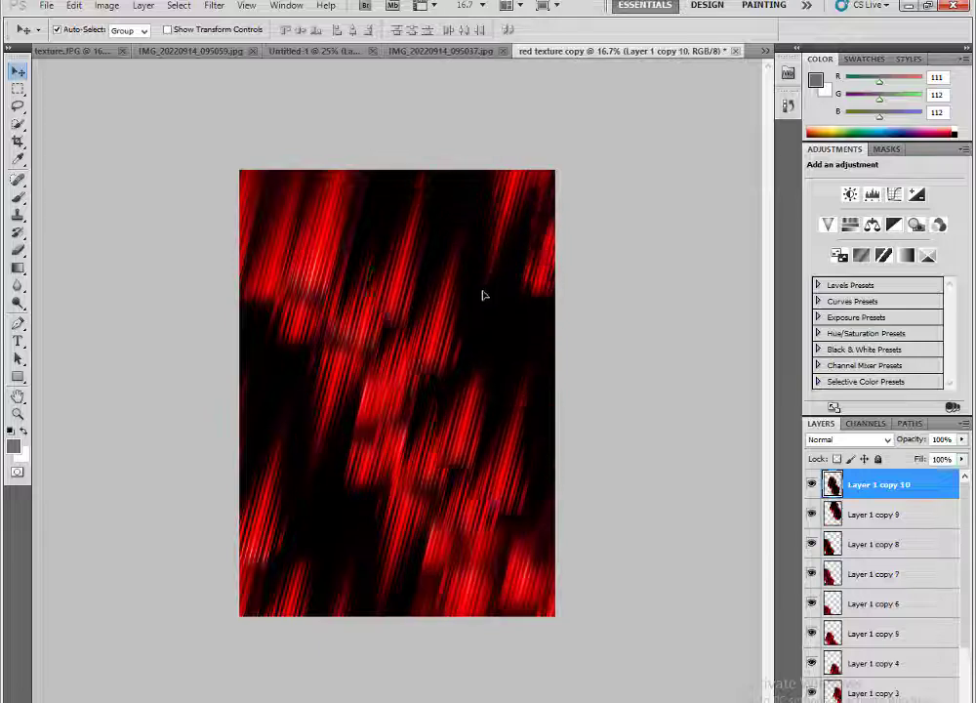
Step: Apply a Wave distortion to the streaks and enlarge the wavy layer beyond the canvas
click(214, 5)
click(415, 324)
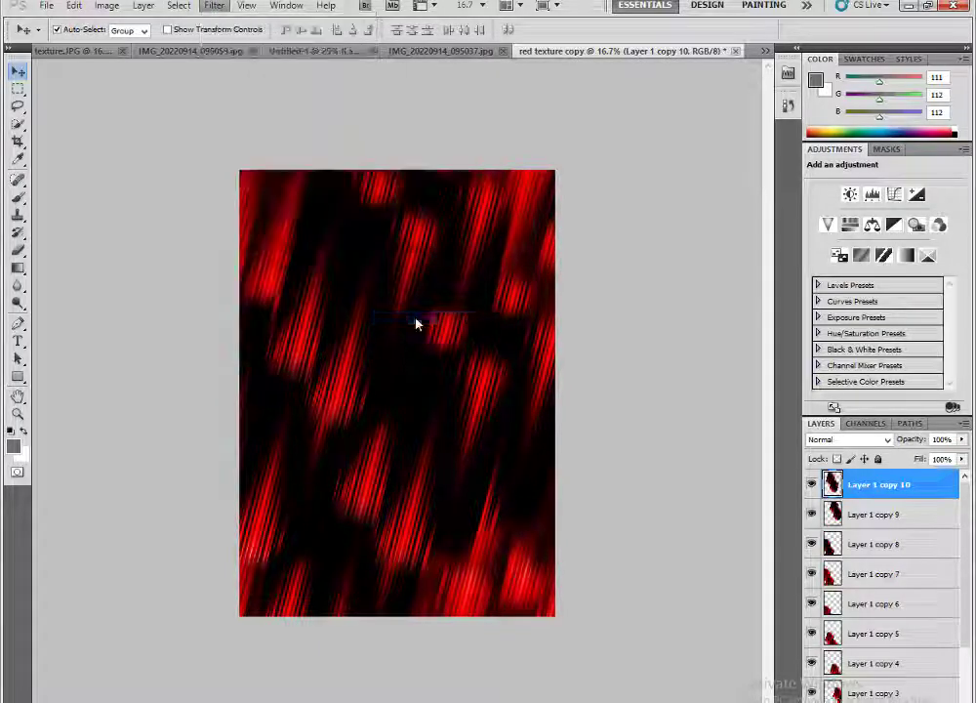
key(Return)
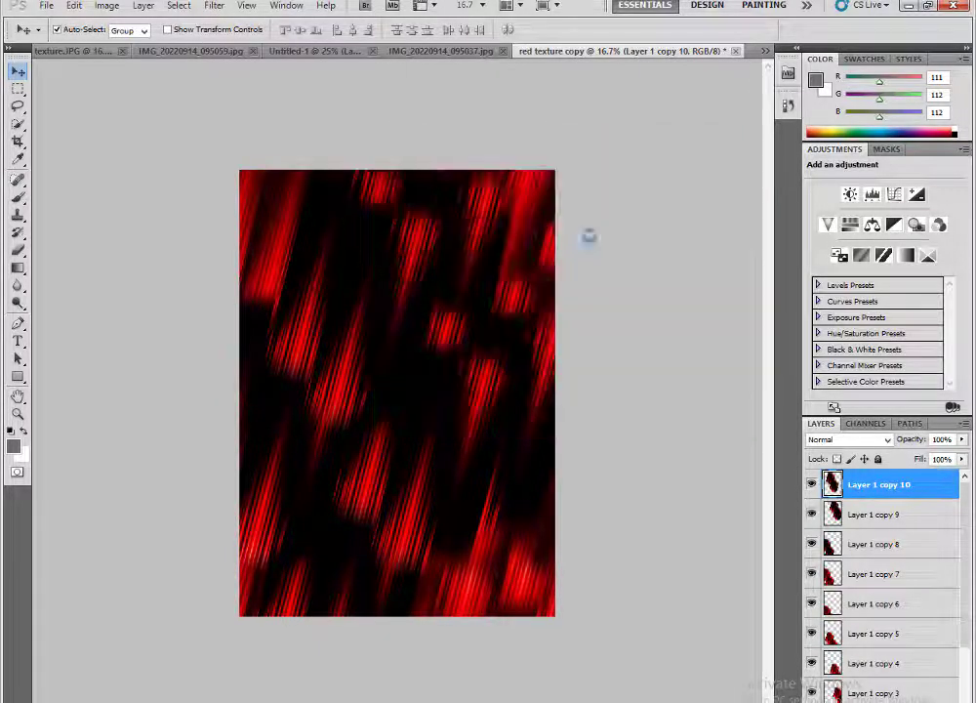
drag(472, 381, 370, 555)
key(ctrl+t)
drag(451, 548, 538, 660)
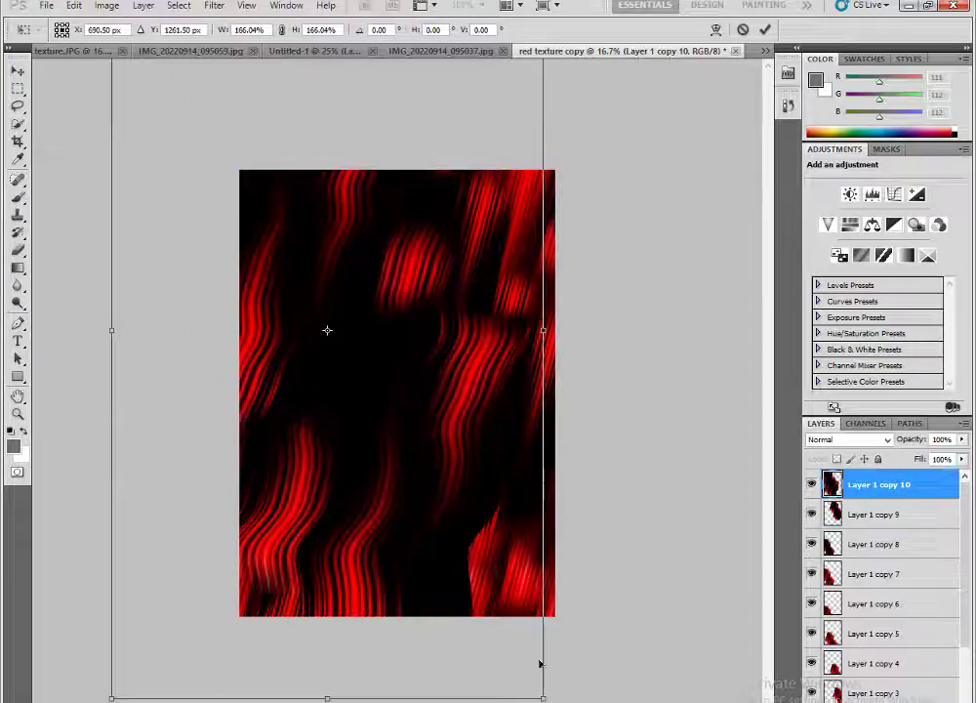
key(Return)
Step: Add a shifted wavy copy, merge all layers, and duplicate the flattened texture as Layer 1
key(ctrl+j)
drag(401, 387, 540, 380)
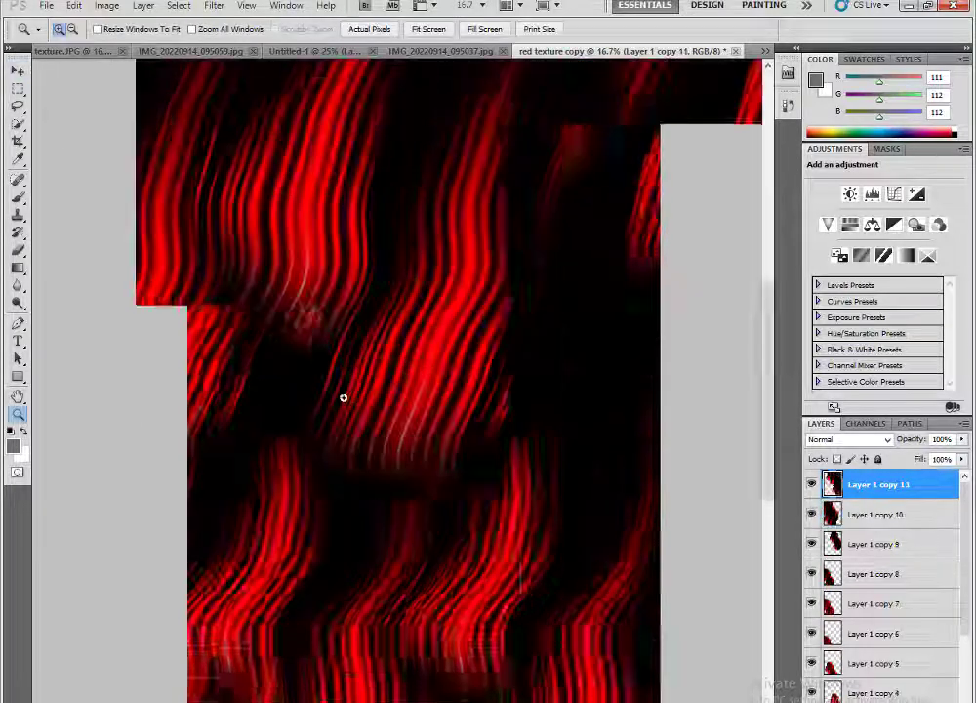
key(ctrl+shift+e)
key(ctrl+j)
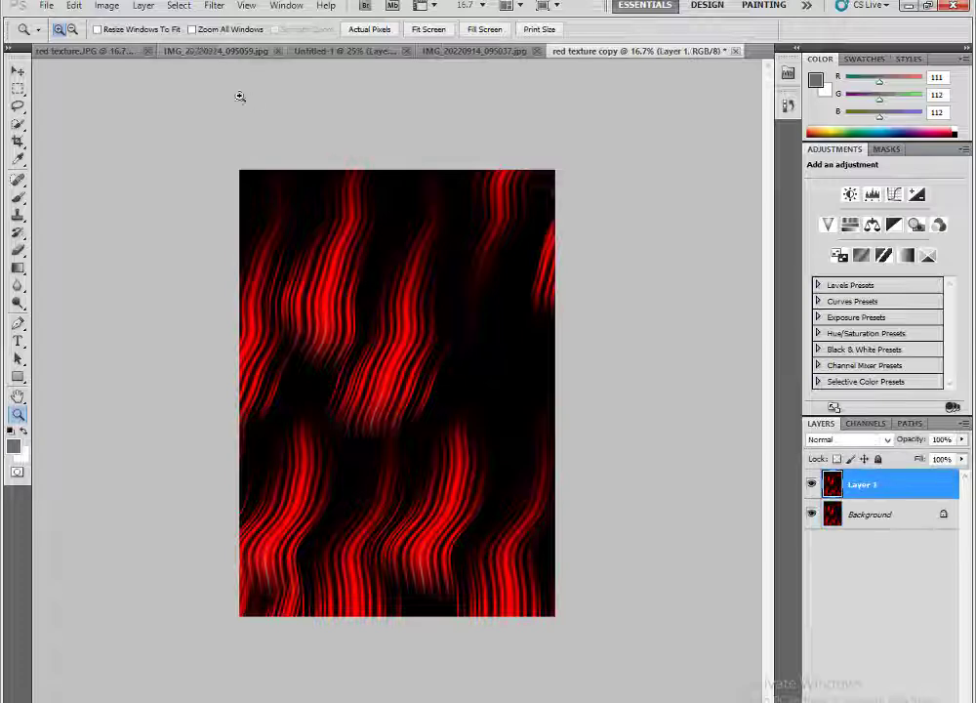
Step: Sharpen the texture with Unsharp Mask
click(214, 6)
click(419, 289)
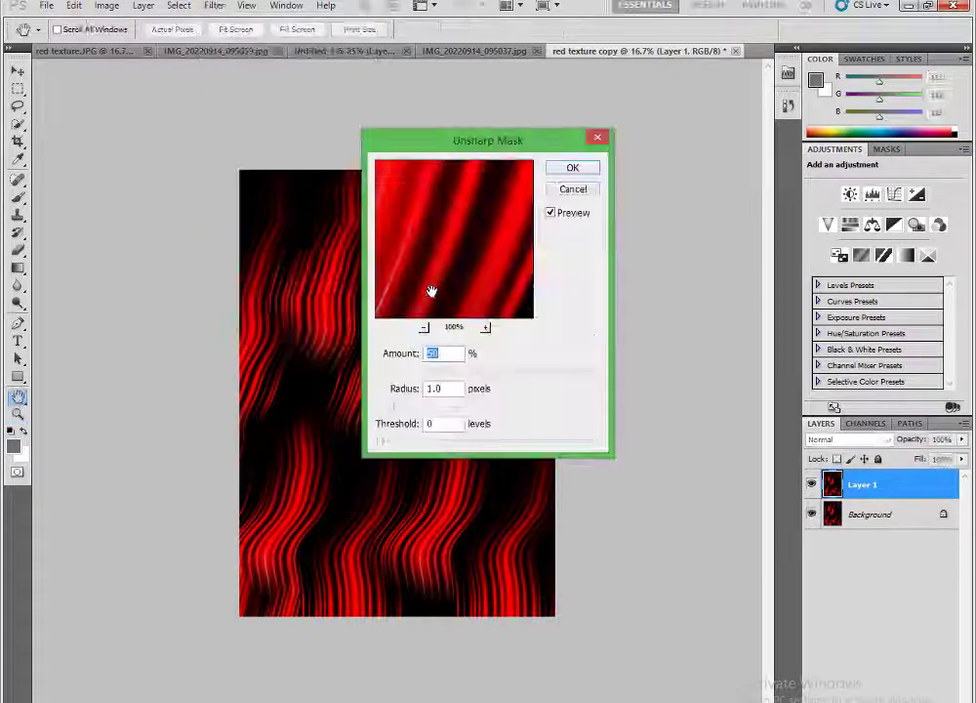
click(586, 172)
key(z)
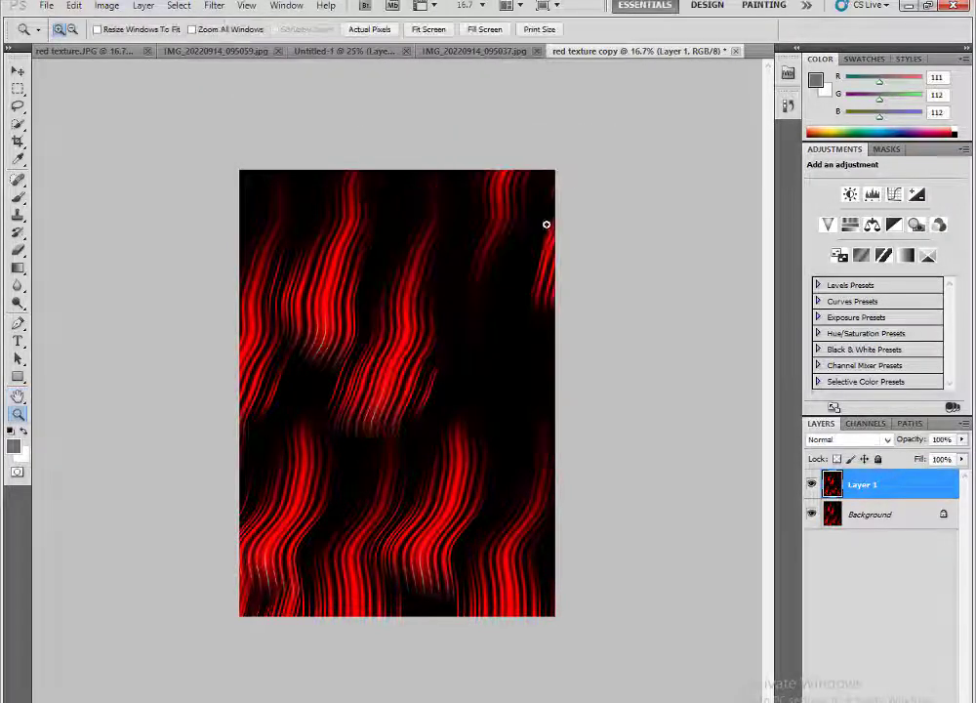
Step: Duplicate the image as a new document, 'red texture copy 2'
click(117, 12)
click(110, 205)
click(613, 246)
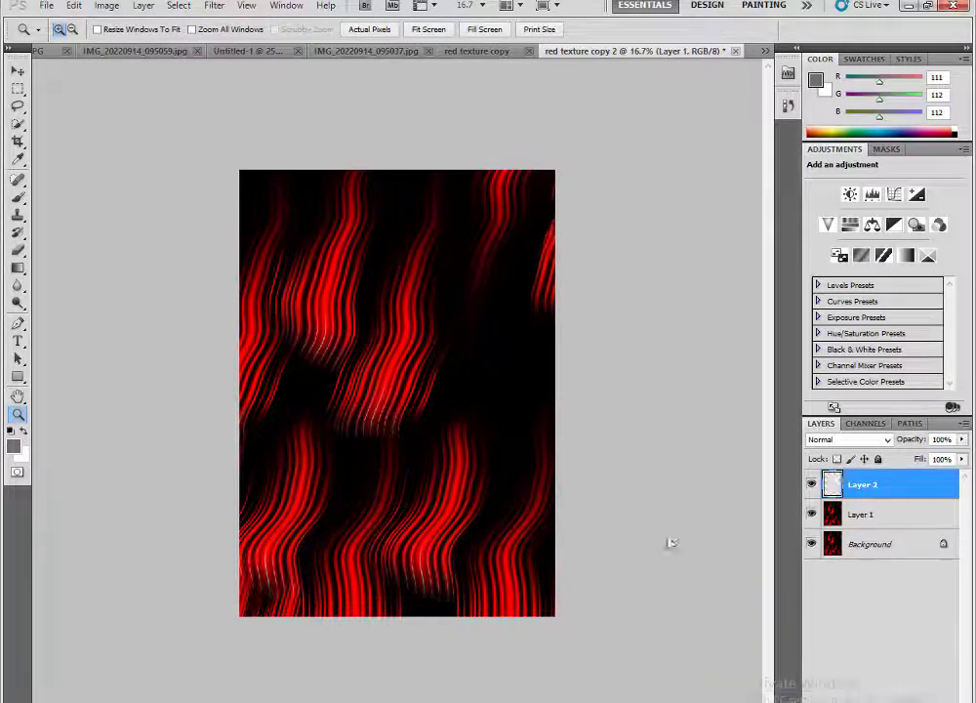
Step: Stretch the new Layer 2 streak lengthwise and warp it into a curved arc
drag(363, 461, 289, 592)
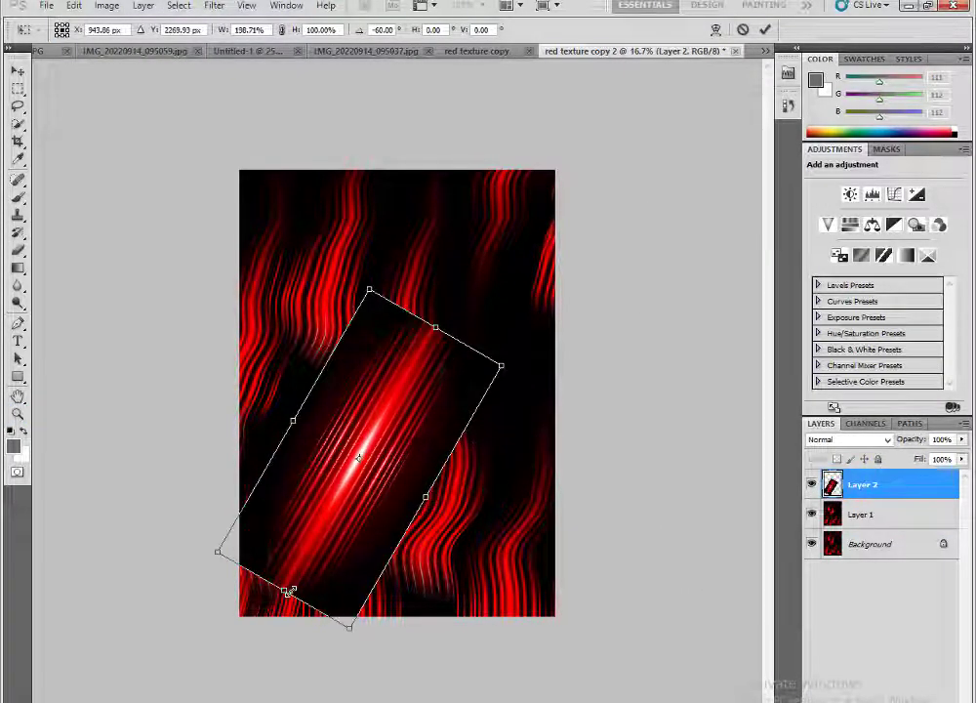
click(715, 30)
mouse_move(320, 435)
mouse_down()
mouse_move(384, 464)
mouse_move(330, 418)
mouse_up()
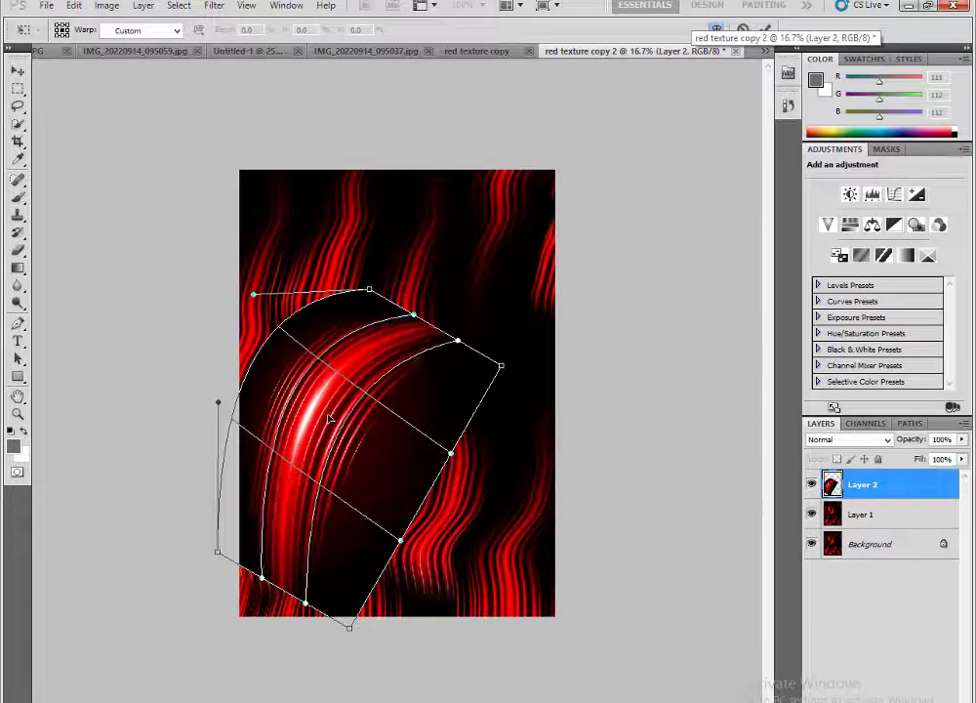
click(847, 439)
Step: Set Layer 2 to Linear Dodge (Add) blending and move an arc copy lower
click(820, 333)
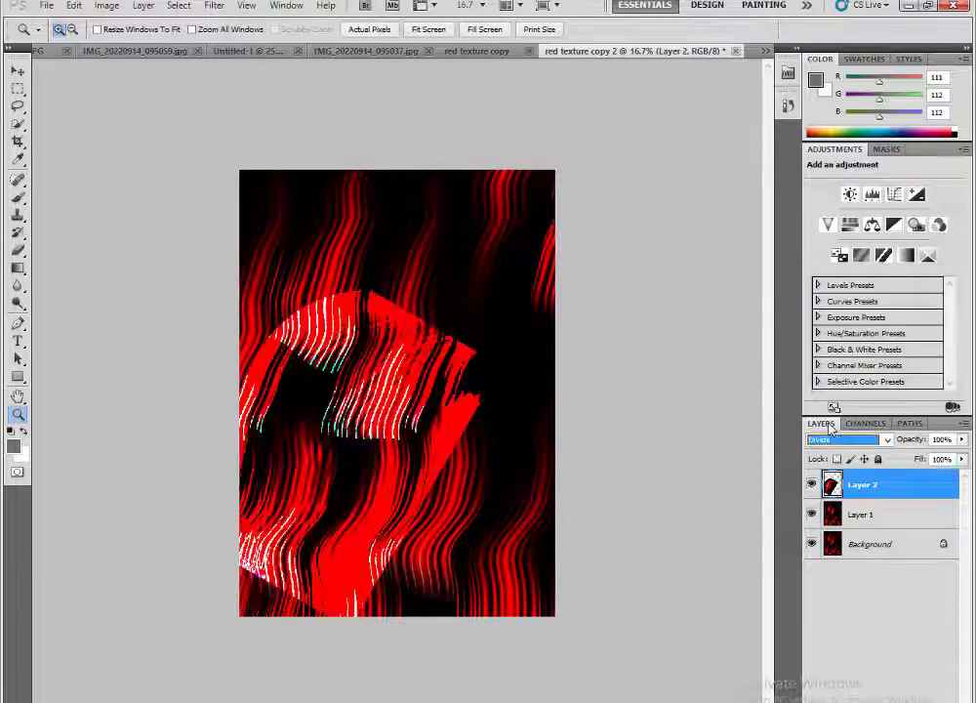
key(Down)
key(Down)
key(Down)
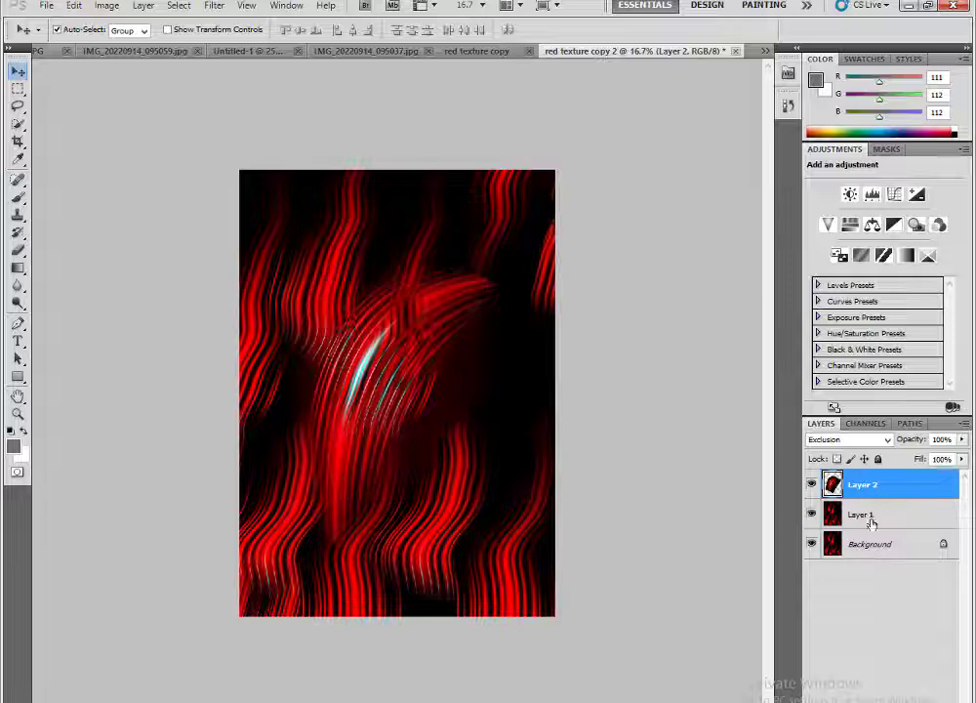
click(841, 440)
key(Down)
key(Down)
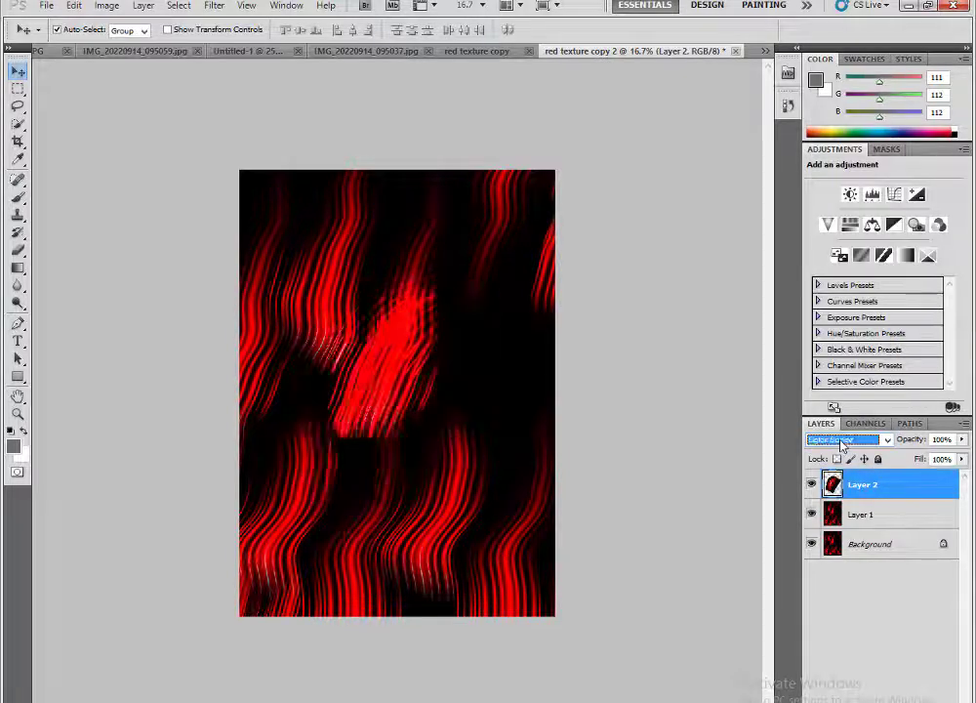
key(Down)
key(Up)
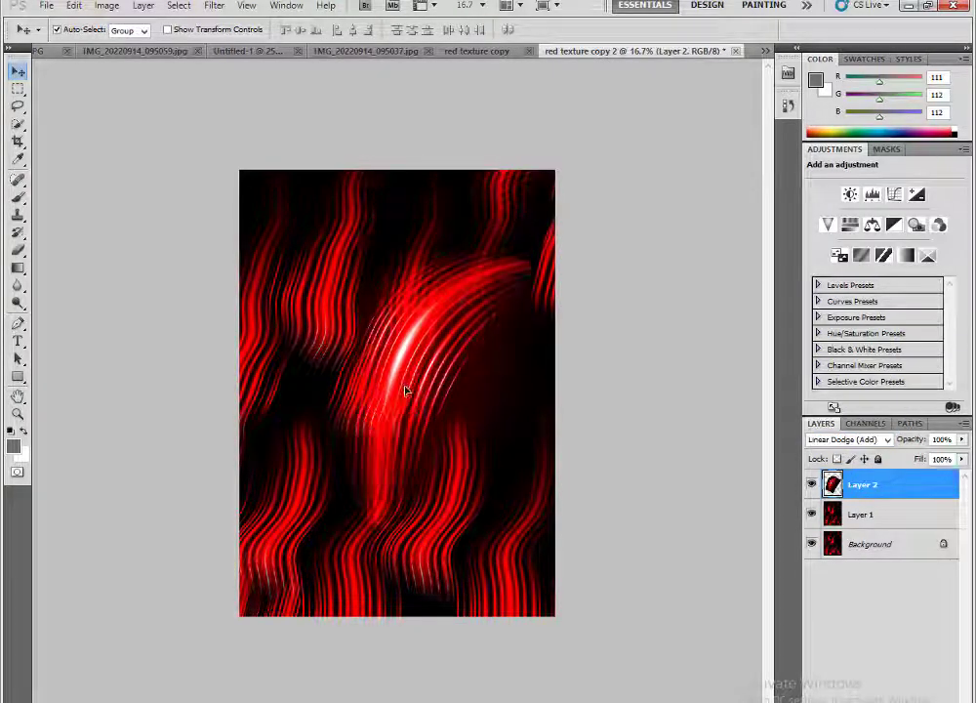
mouse_move(403, 283)
mouse_down()
mouse_move(460, 542)
mouse_move(653, 571)
mouse_move(637, 247)
mouse_up()
key(ctrl+t)
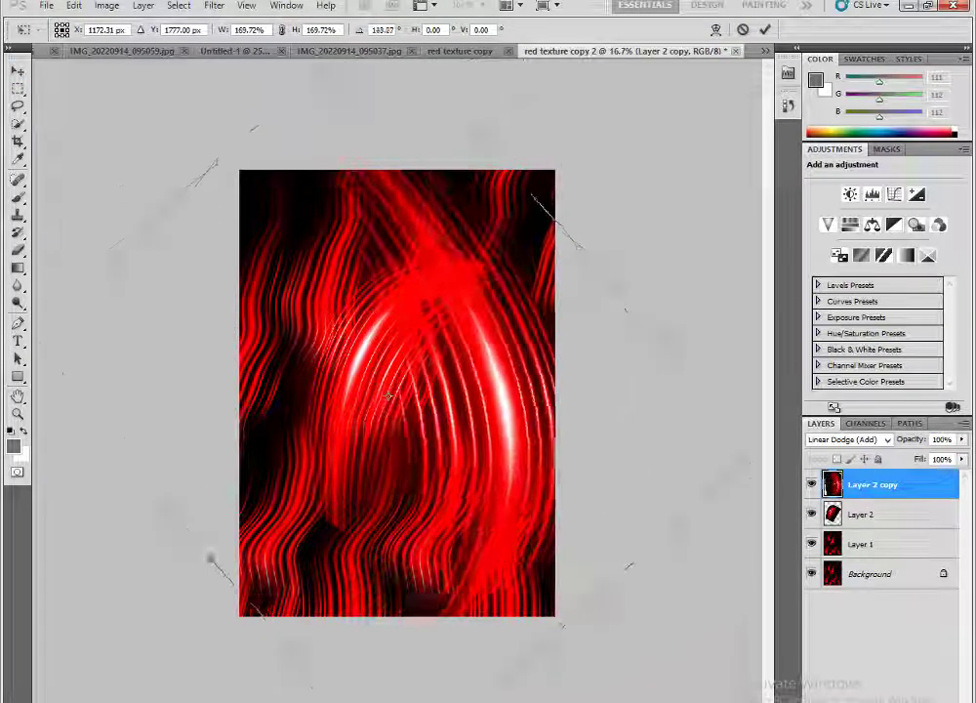
Step: Commit the enlarged arc copy and add another copy rotated to about -103°
key(Return)
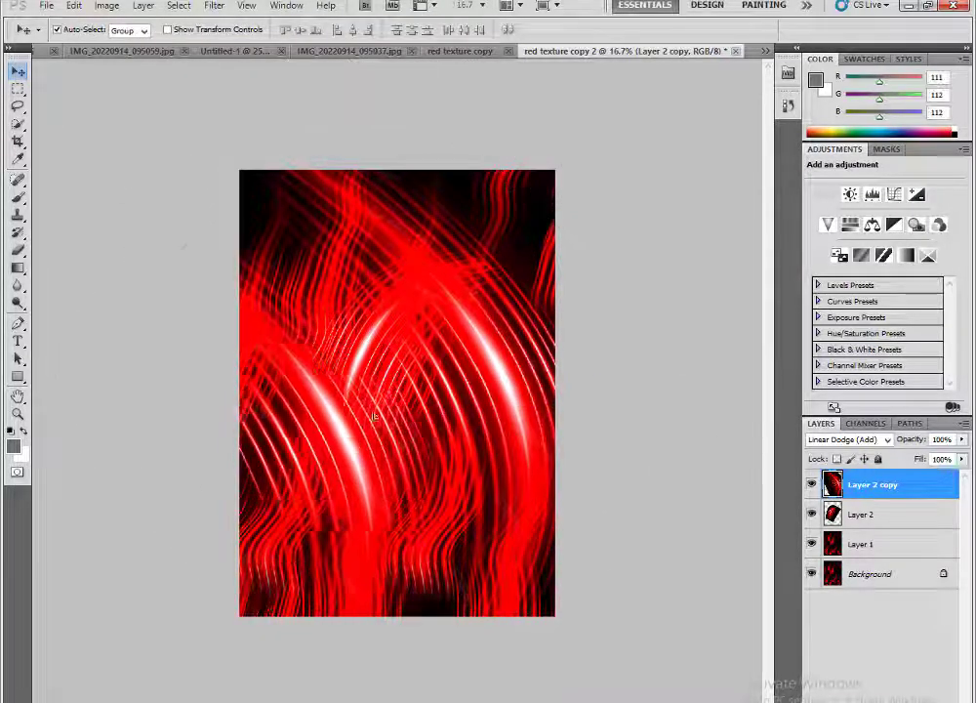
key(ctrl+j)
key(ctrl+t)
mouse_move(617, 540)
mouse_down()
mouse_move(382, 461)
mouse_move(428, 448)
mouse_move(283, 315)
mouse_move(424, 539)
mouse_up()
key(Return)
Step: Add one more rotated arc copy, then merge everything into a single Background layer
key(ctrl+j)
key(ctrl+t)
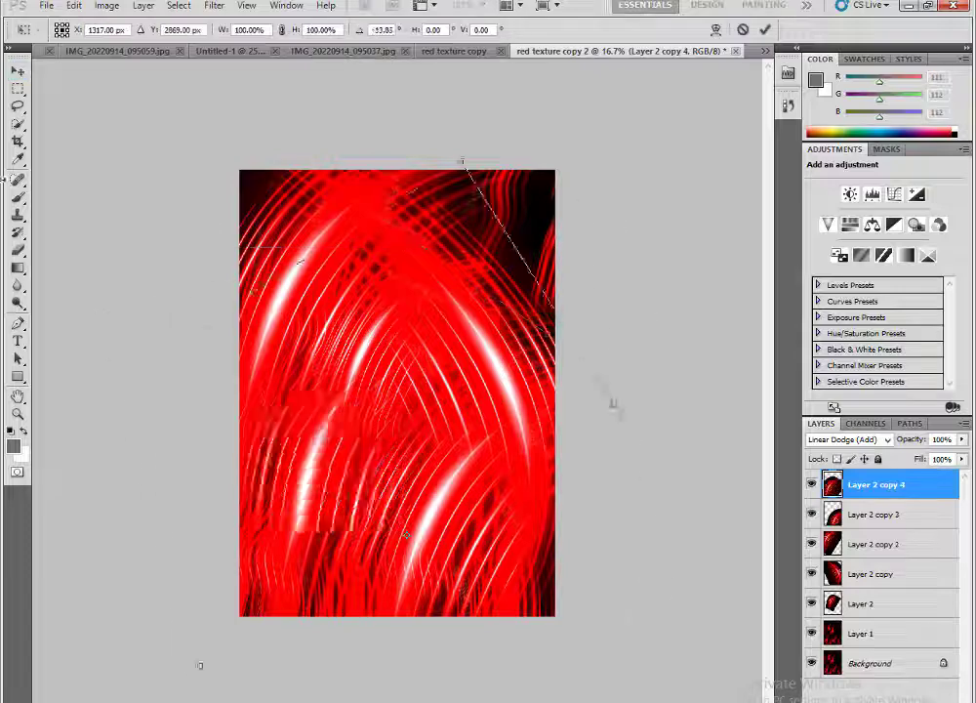
drag(615, 402, 349, 519)
key(Return)
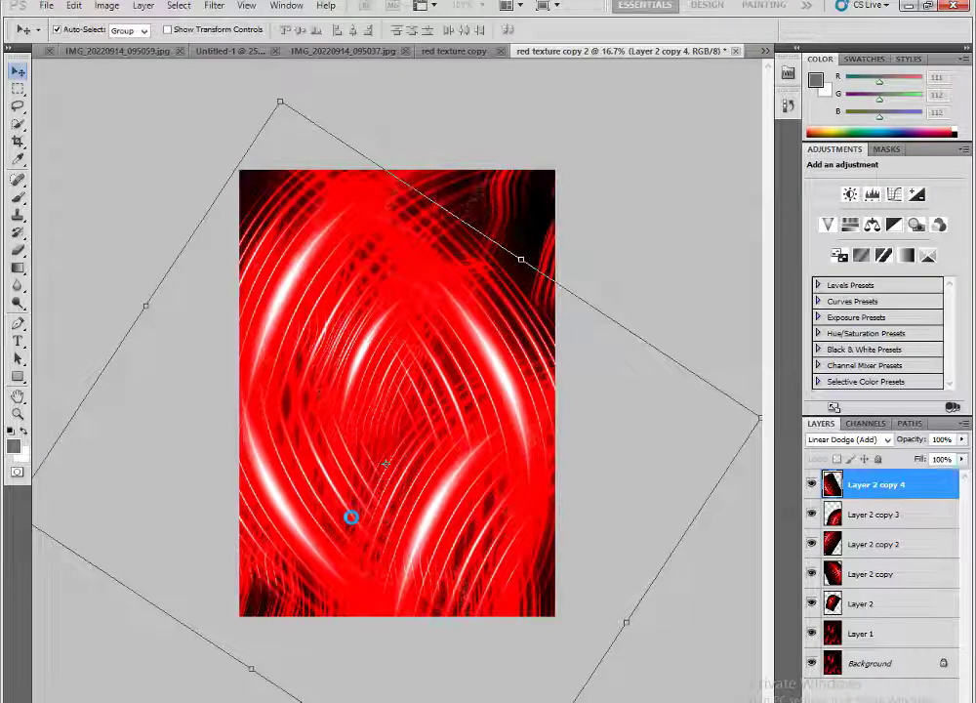
key(ctrl+shift+e)
key(z)
click(368, 398)
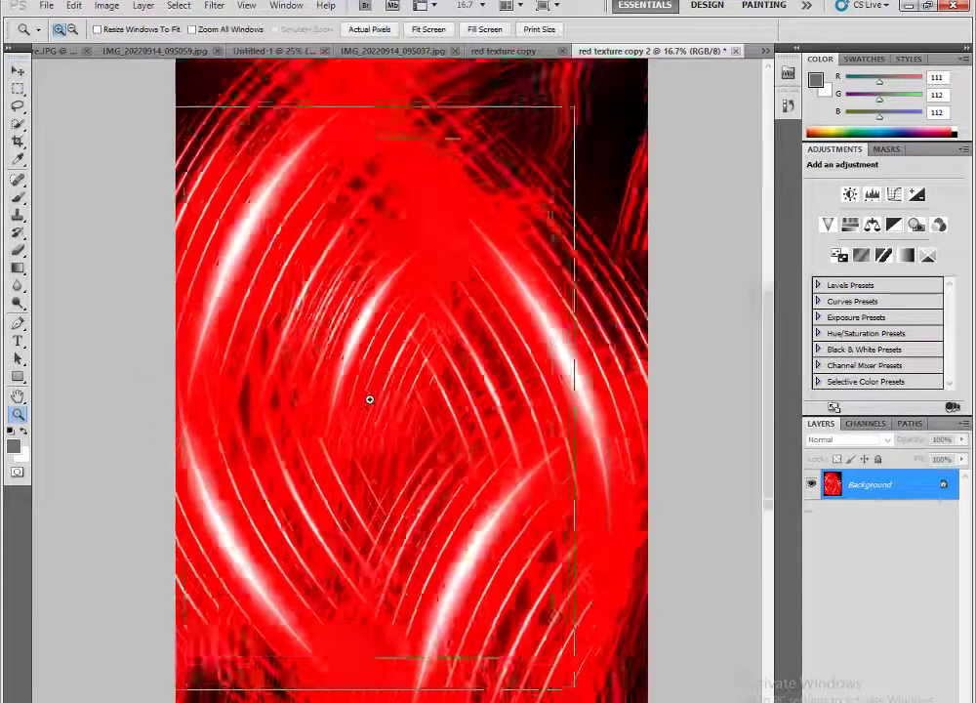
click(143, 5)
key(Escape)
key(ctrl+j)
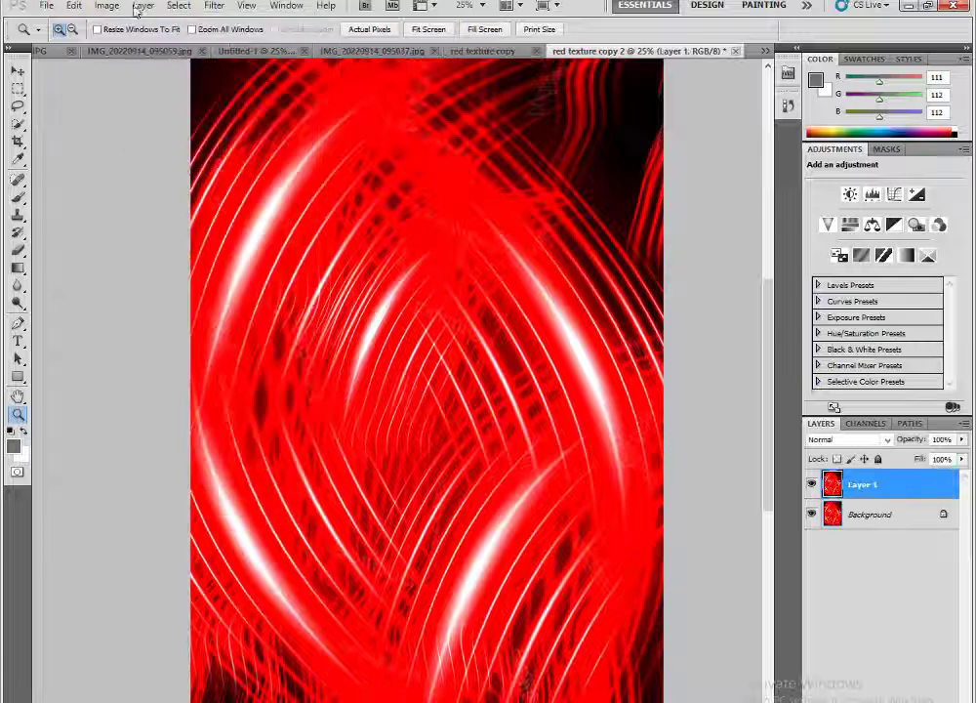
click(144, 5)
mouse_move(195, 92)
click(365, 165)
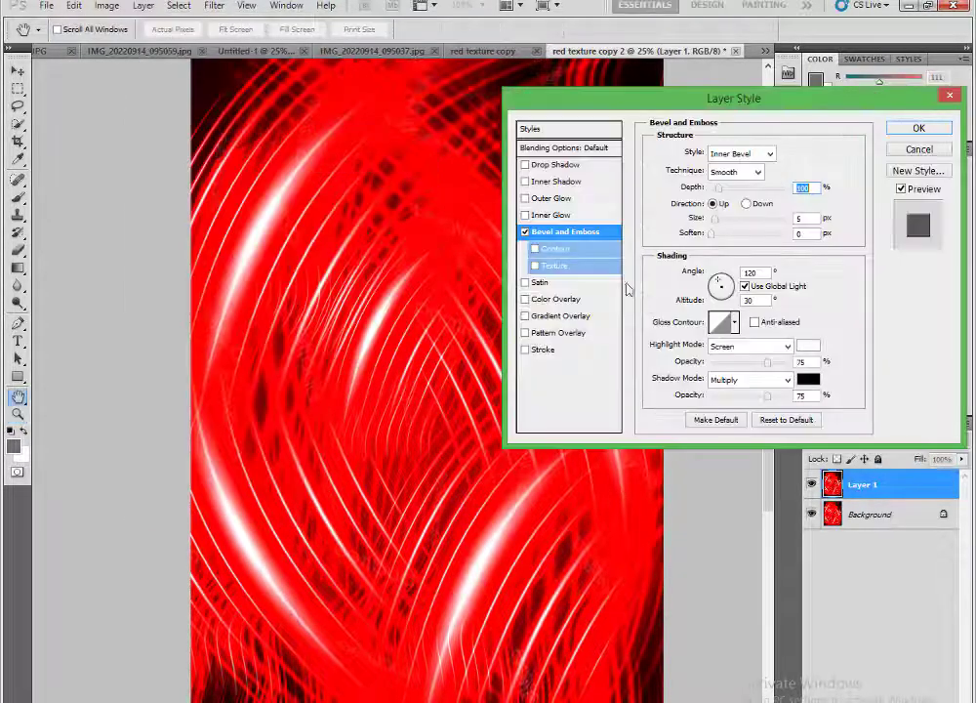
click(554, 265)
click(733, 170)
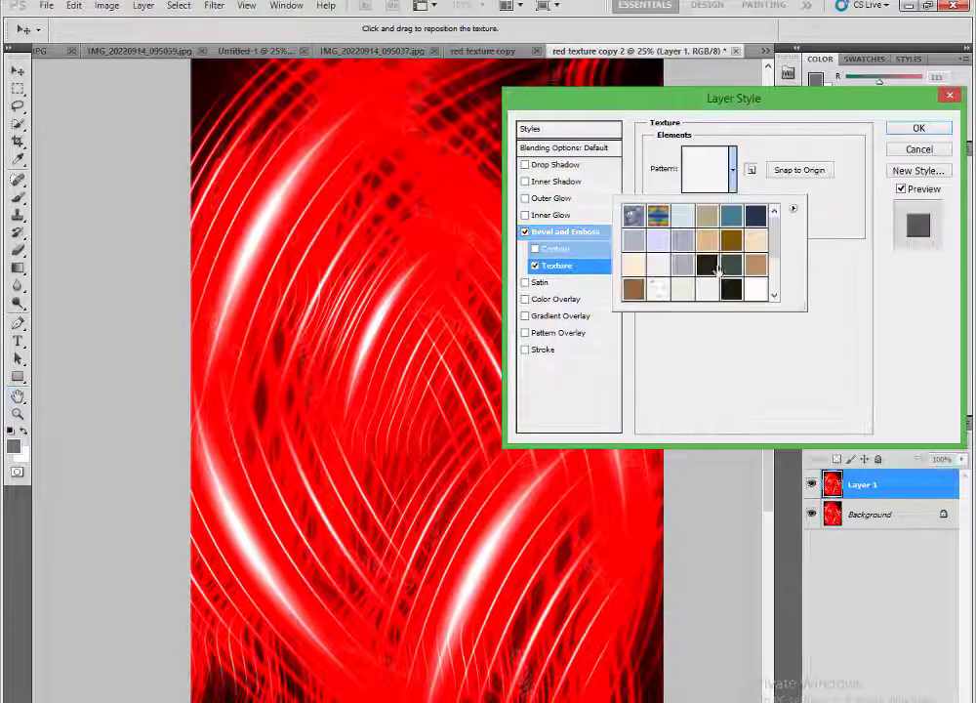
double_click(656, 288)
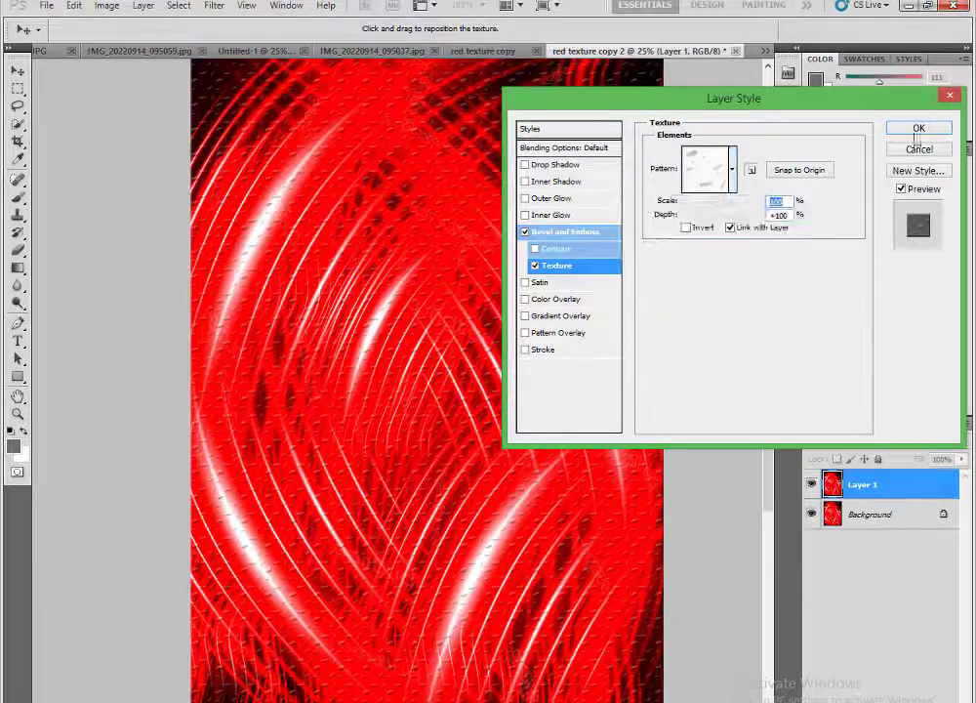
click(918, 149)
key(z)
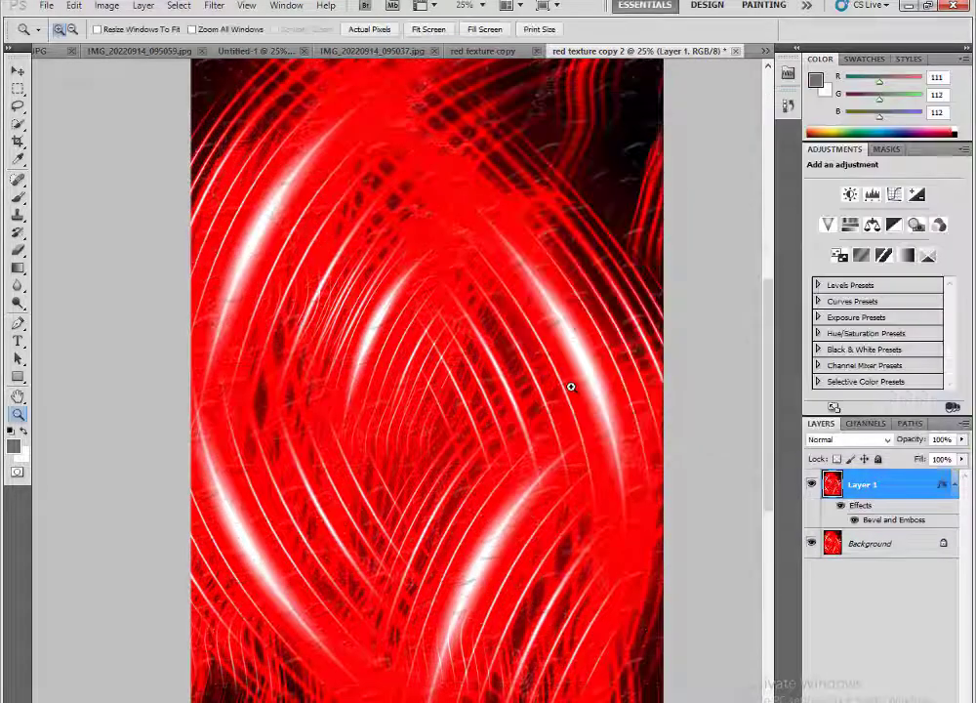
alt+click(513, 354)
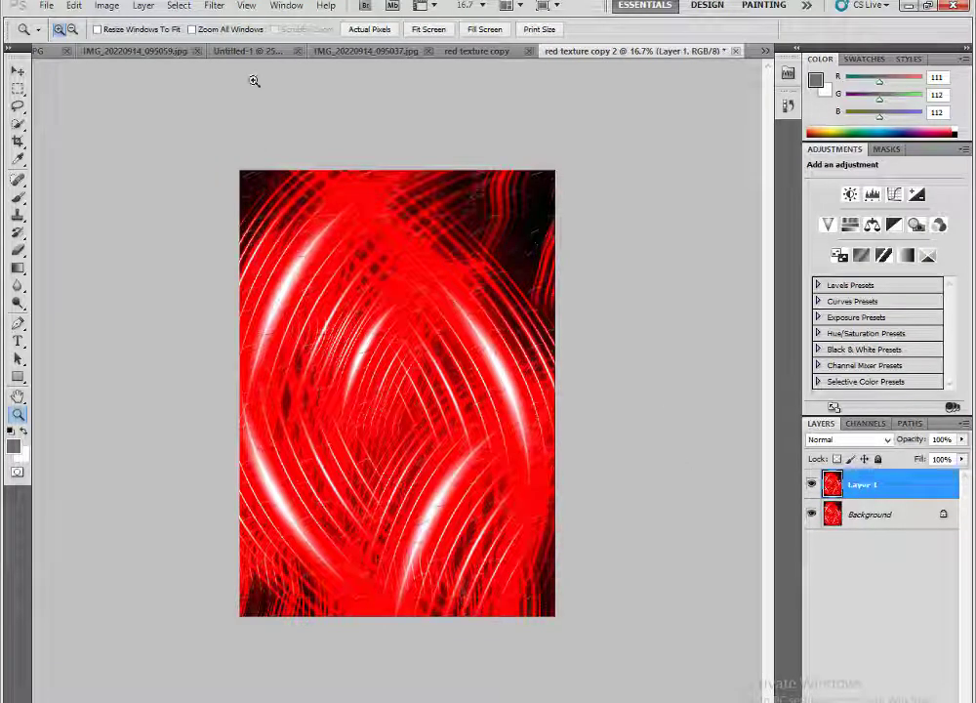
Step: Boost the red streak image's contrast with an S-shaped Curves adjustment
click(107, 5)
mouse_move(176, 42)
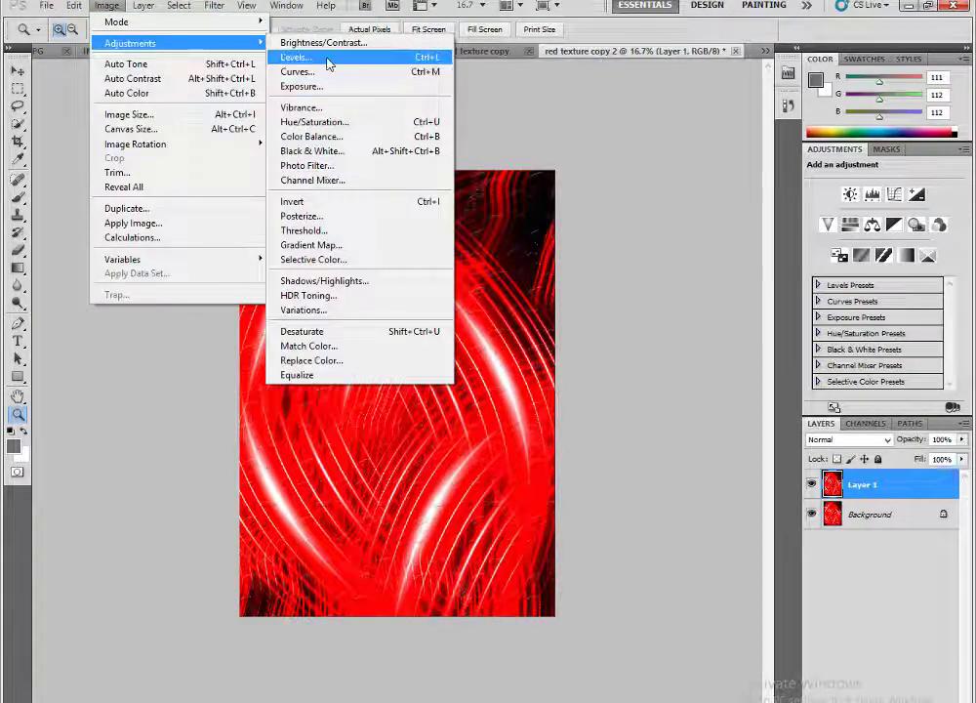
click(328, 58)
click(601, 182)
click(106, 5)
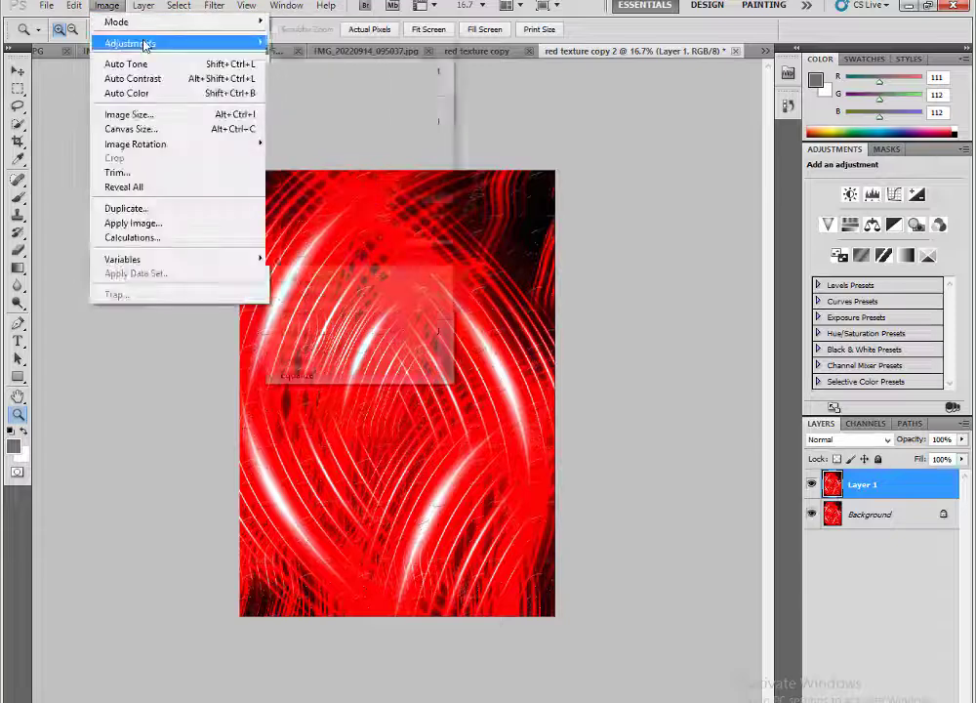
click(294, 73)
drag(534, 127, 764, 215)
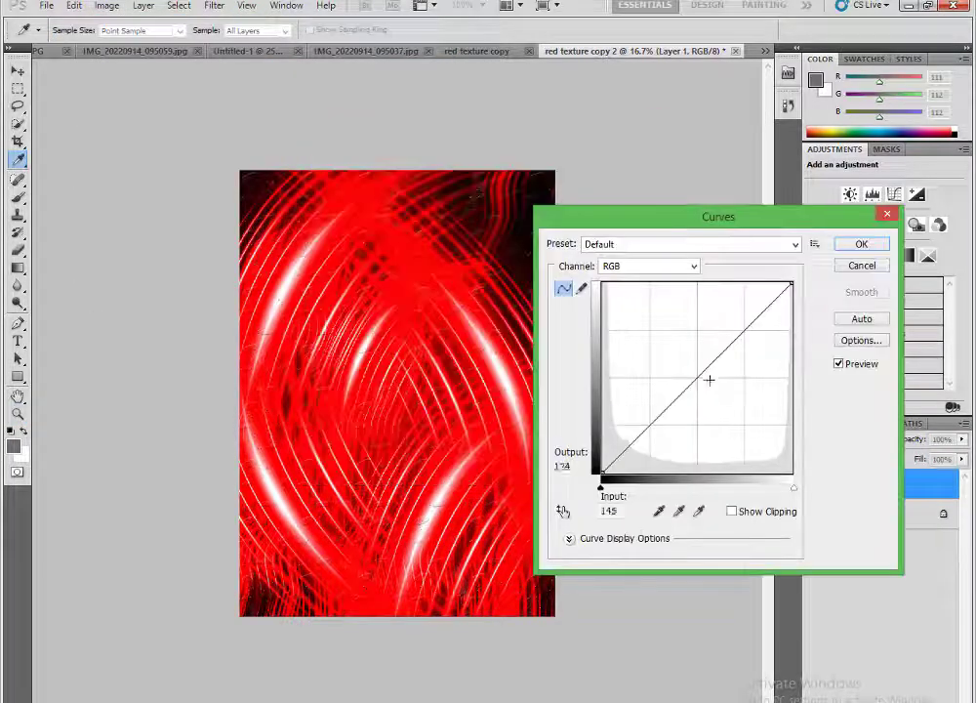
mouse_move(708, 380)
mouse_down()
mouse_move(721, 333)
mouse_move(732, 342)
mouse_move(684, 453)
mouse_up()
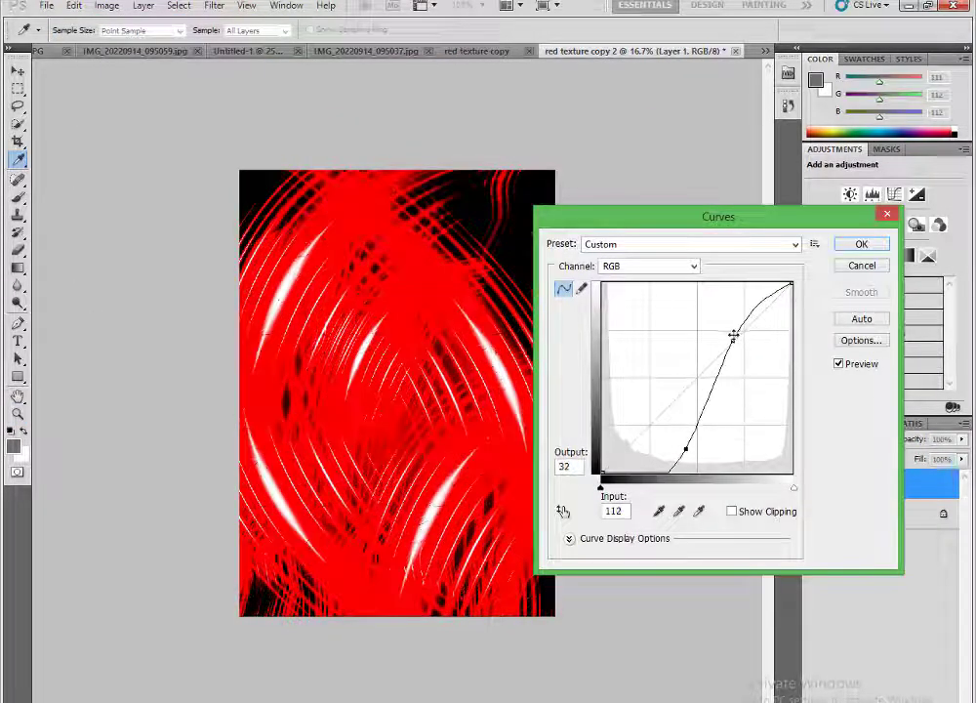
drag(733, 335, 745, 364)
click(865, 243)
key(z)
click(381, 387)
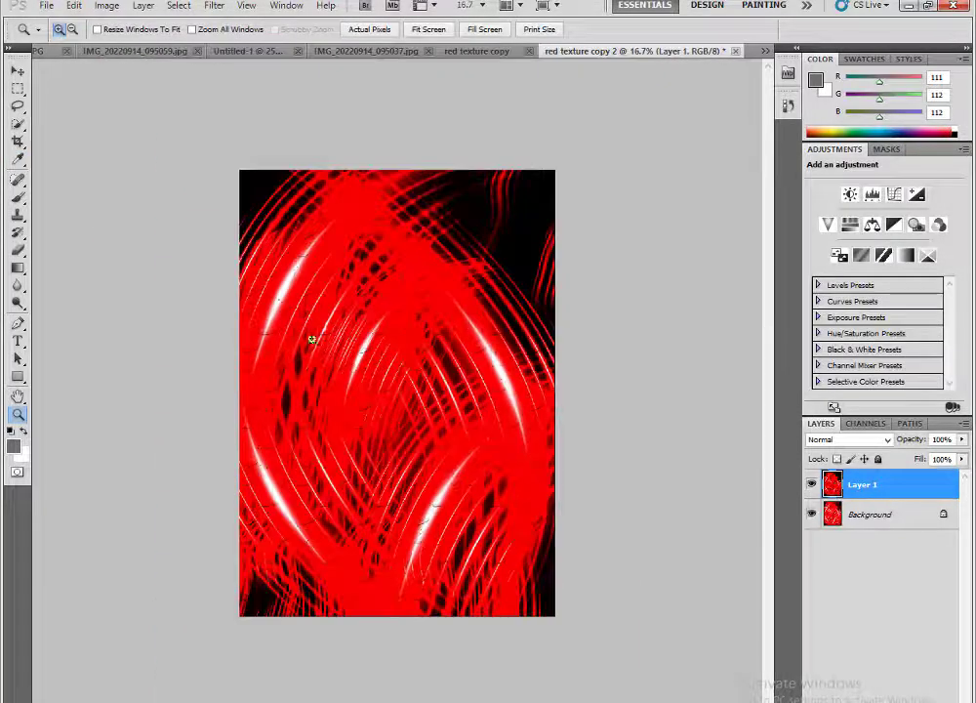
Step: Duplicate the image as a new document and shift its hue +165 toward cyan-green
click(115, 7)
click(146, 208)
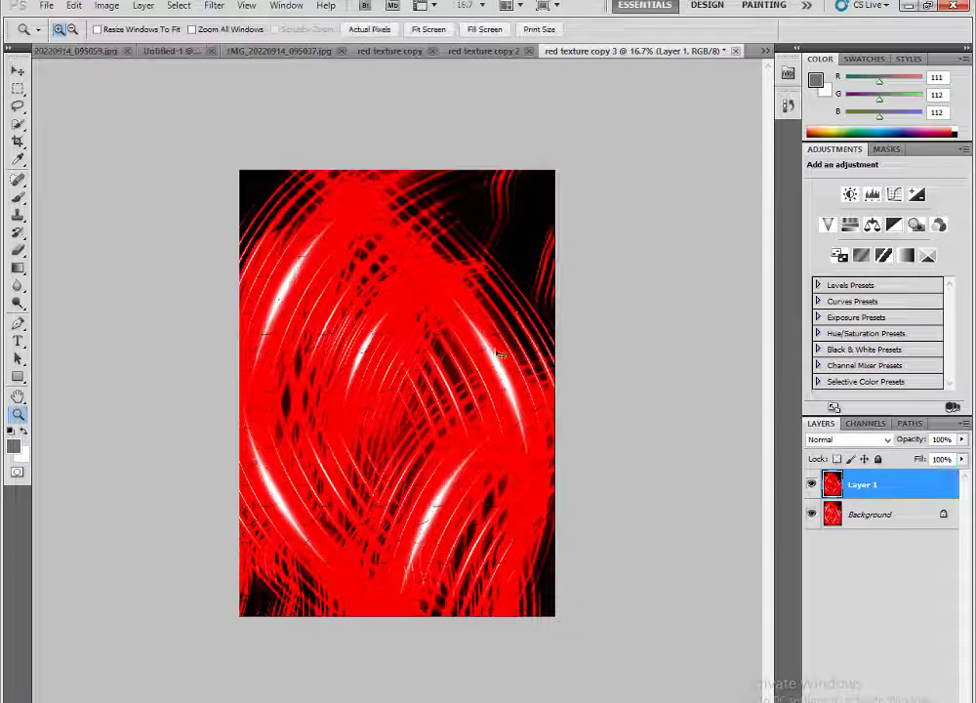
key(ctrl+u)
drag(454, 252, 525, 253)
Step: Confirm the hue shift, then Forward Warp the centre into a large S-shaped swirl in Liquify
click(605, 182)
key(z)
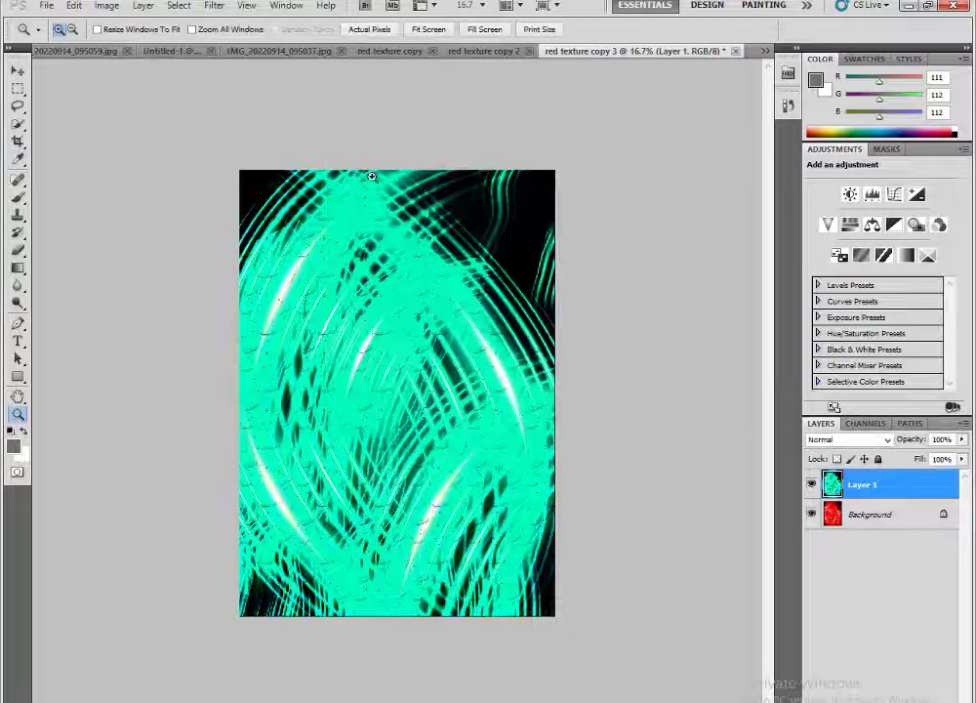
click(219, 6)
click(244, 113)
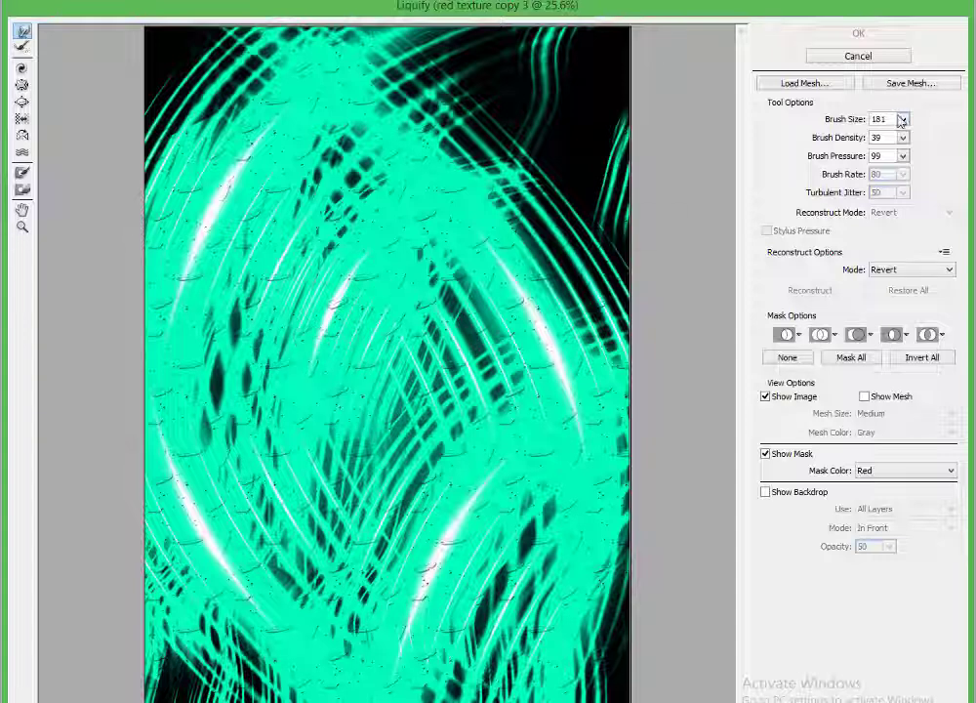
drag(309, 375, 430, 527)
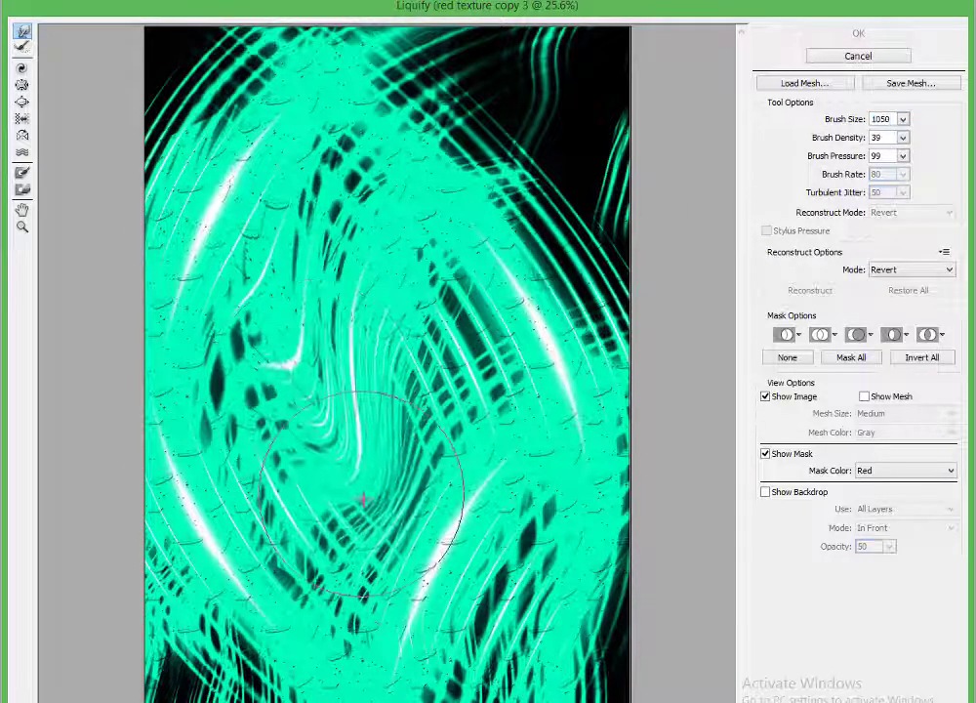
mouse_move(329, 385)
mouse_down()
mouse_move(289, 385)
mouse_move(349, 467)
mouse_up()
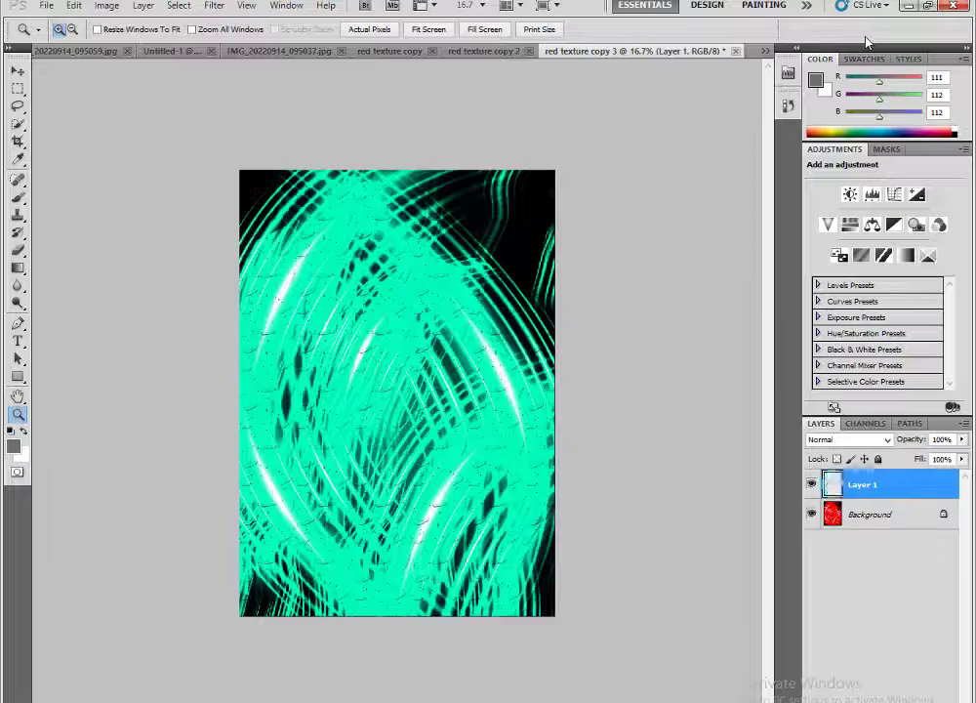
Step: Place a copied swirl piece with softly erased edges at the lower right
click(360, 515)
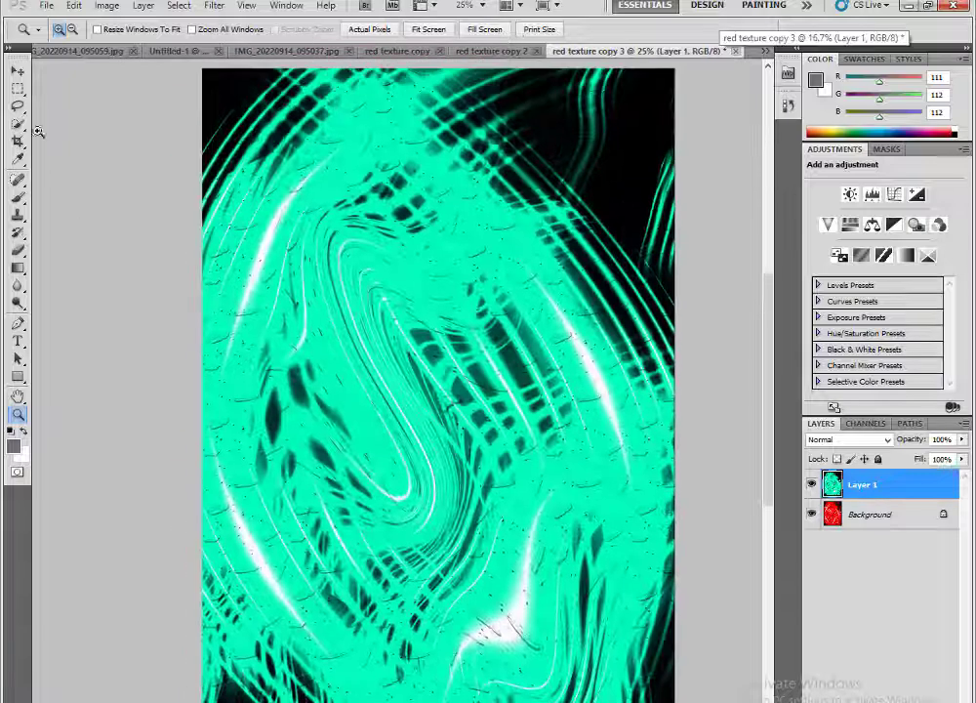
click(17, 105)
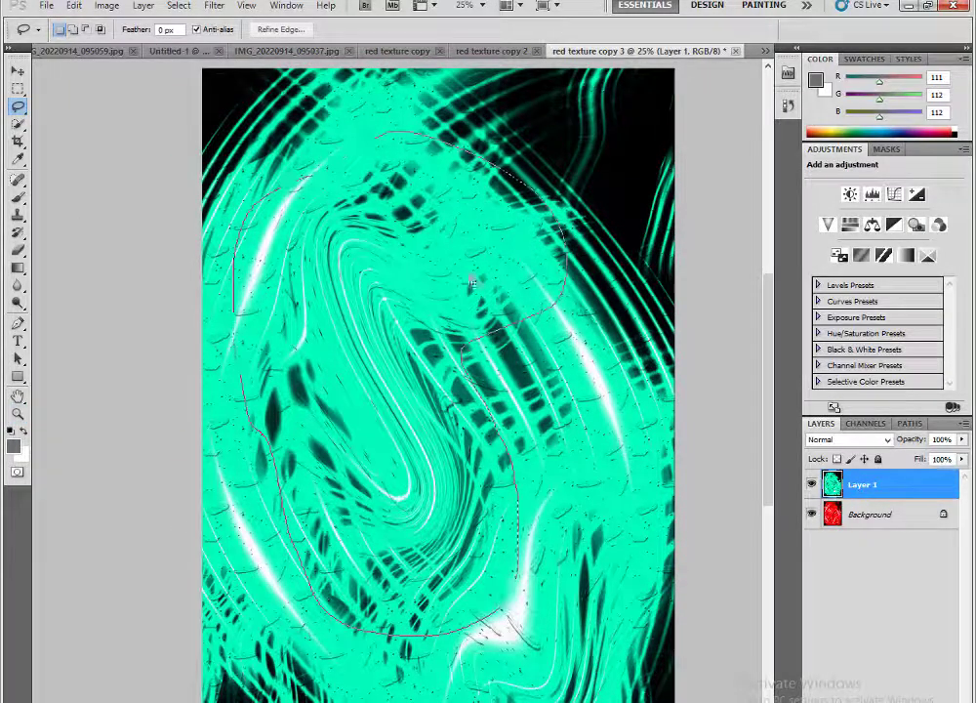
drag(417, 384, 457, 361)
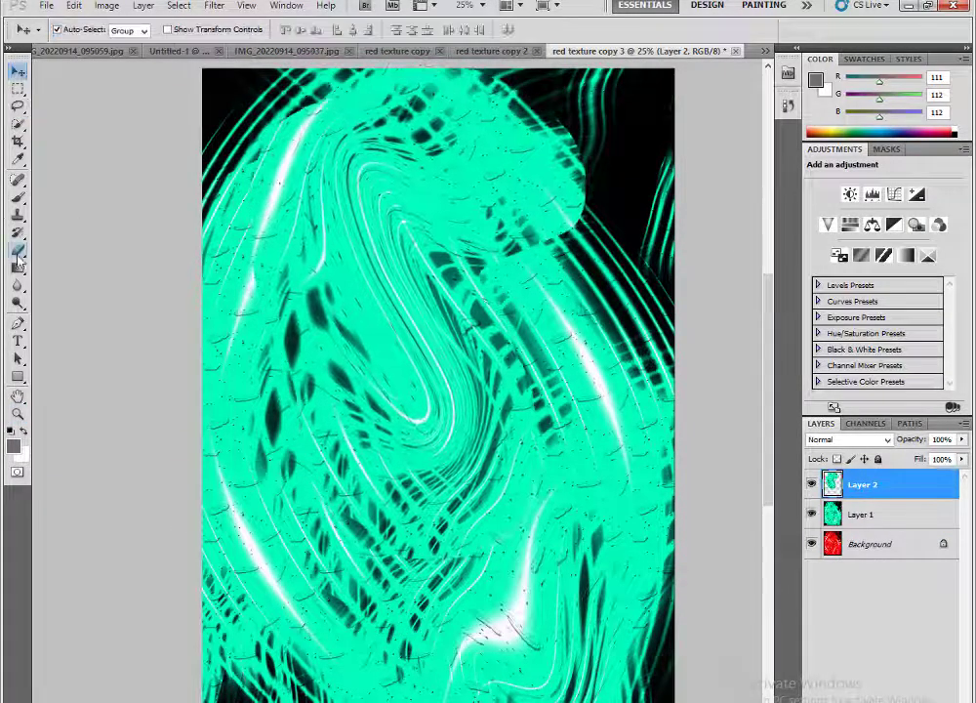
mouse_move(580, 251)
mouse_down()
mouse_move(305, 513)
mouse_move(459, 108)
mouse_move(278, 151)
mouse_move(484, 550)
mouse_up()
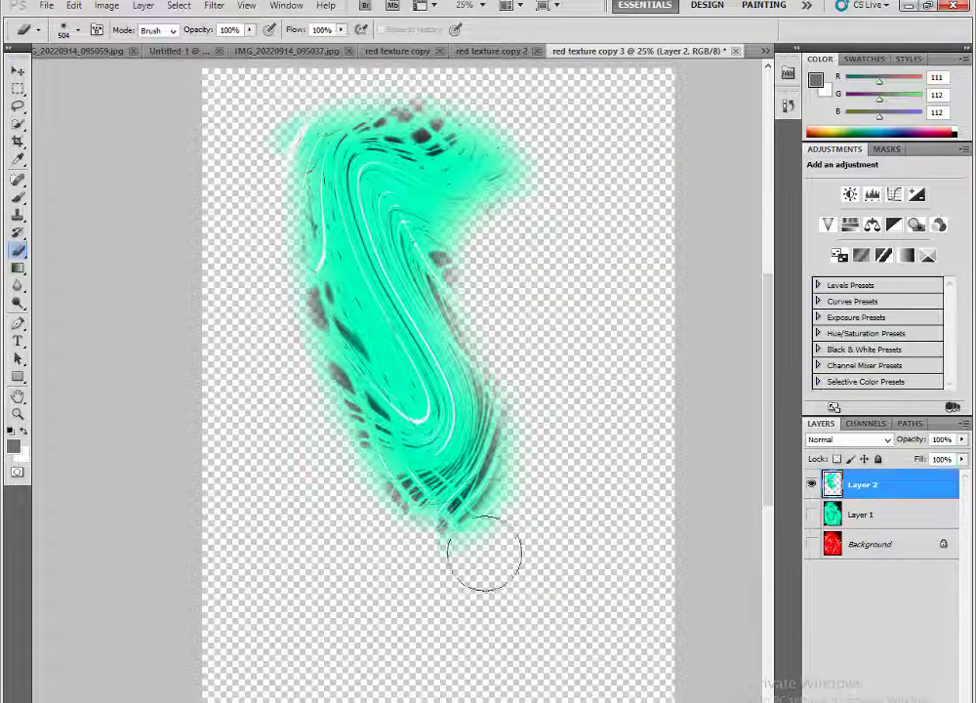
click(81, 162)
key(v)
drag(253, 255, 475, 572)
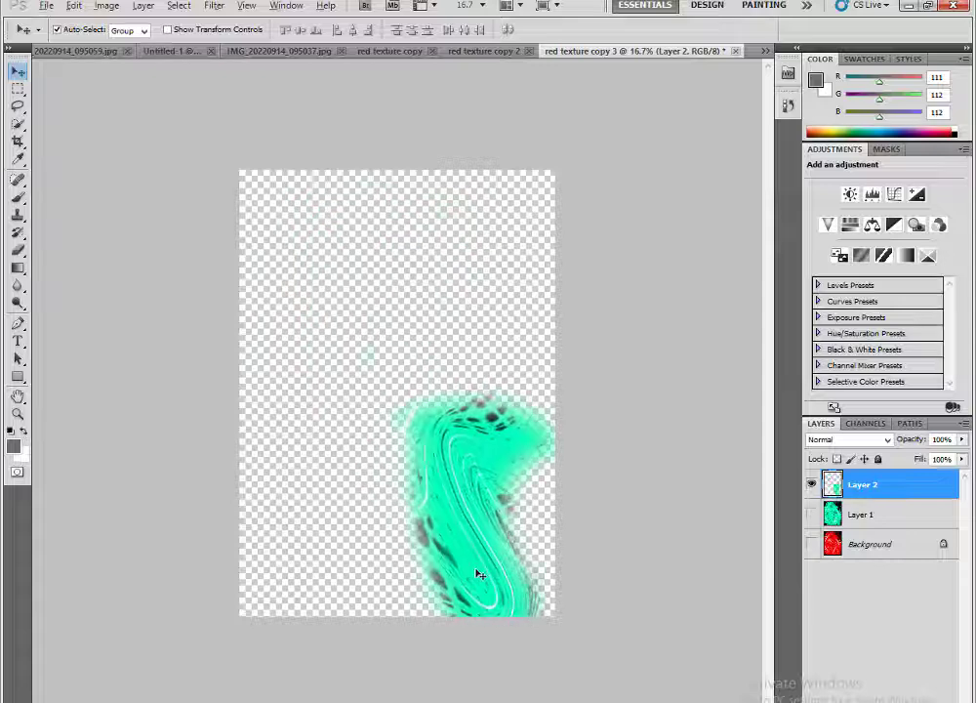
Step: Add a swirl copy rotated about 15° and tinted blue, merge it, and move the swirl up
key(ctrl+j)
key(ctrl+t)
mouse_move(562, 631)
mouse_down()
mouse_move(497, 495)
mouse_move(448, 564)
mouse_up()
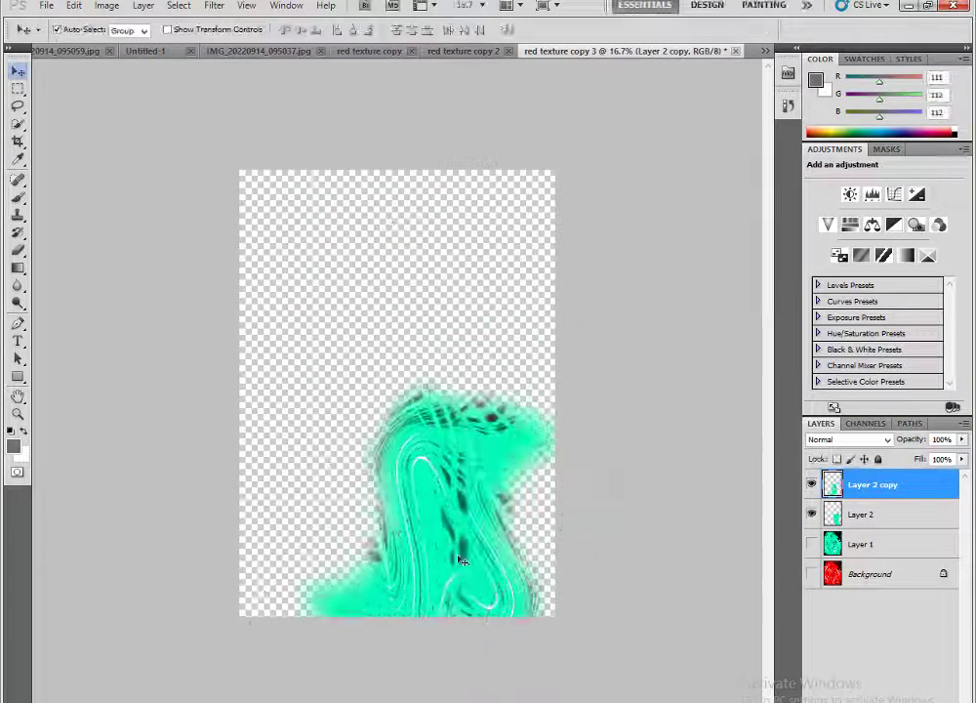
key(ctrl+u)
drag(452, 254, 492, 257)
click(592, 185)
key(ctrl+e)
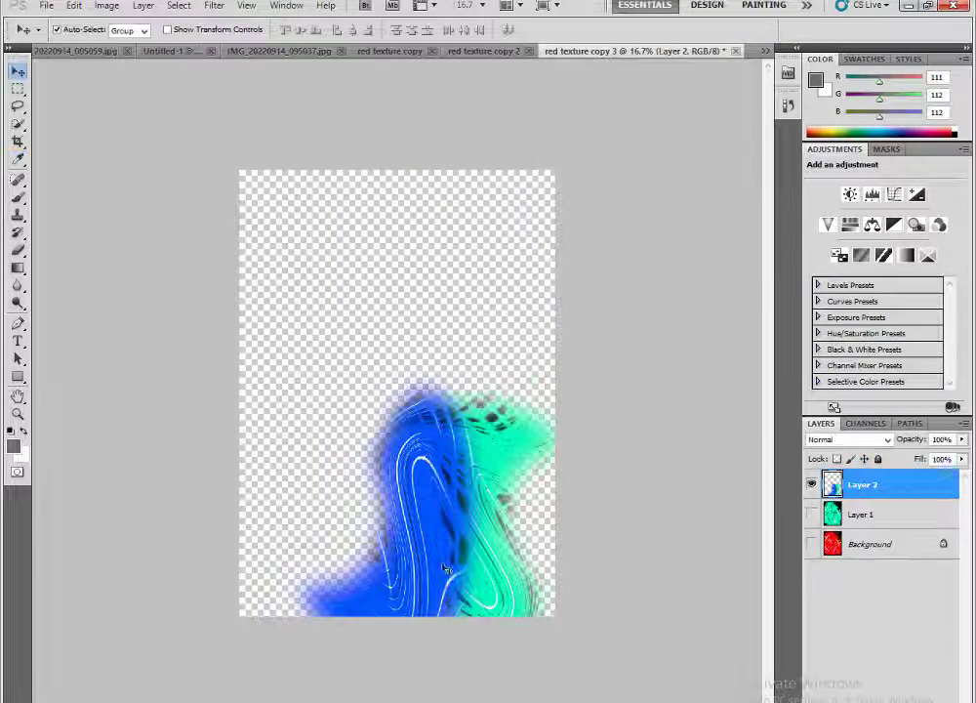
drag(444, 569, 374, 398)
Step: Add two rotated swirl copies: one nearly upside down, one shrunk at the lower left
key(ctrl+j)
key(ctrl+t)
drag(512, 631, 290, 145)
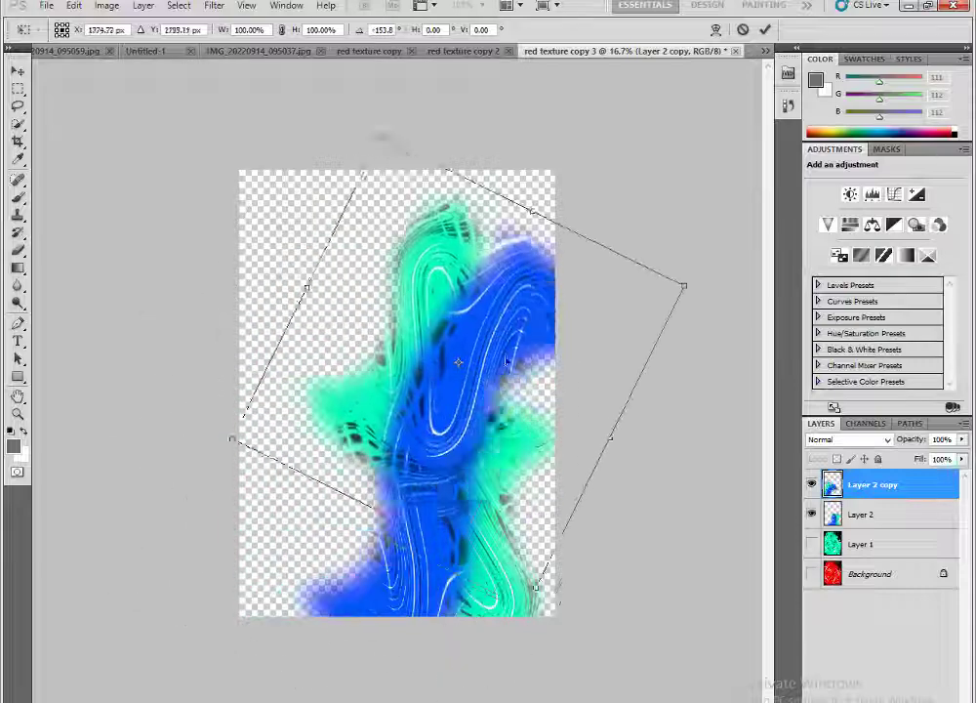
mouse_move(507, 363)
mouse_down()
mouse_move(571, 507)
mouse_move(348, 461)
mouse_move(331, 483)
mouse_move(348, 488)
mouse_up()
key(Return)
key(ctrl+j)
key(ctrl+t)
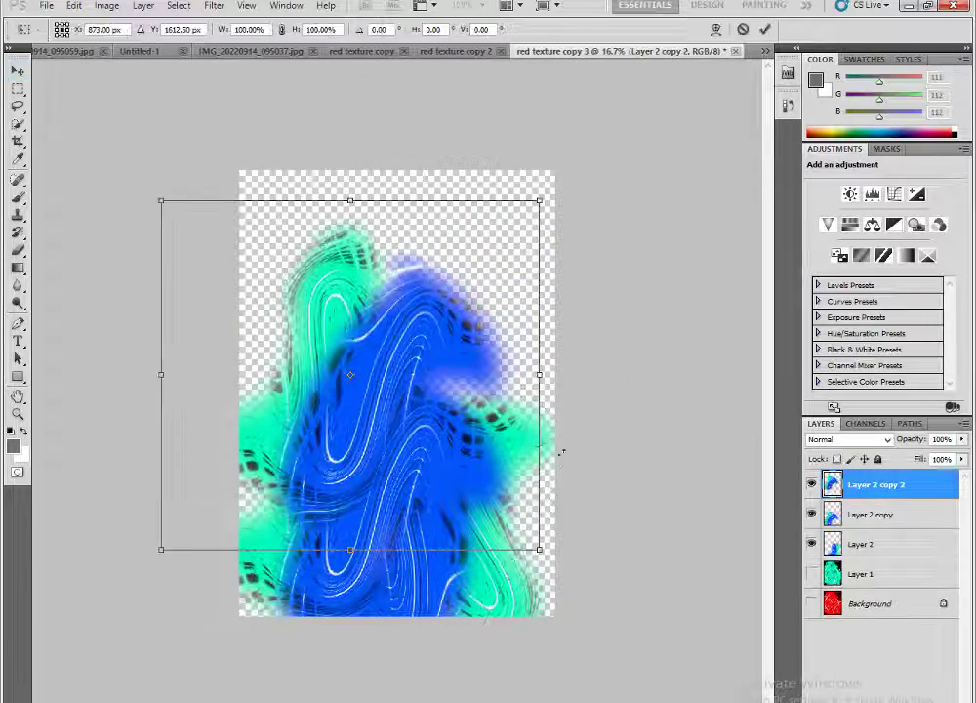
drag(561, 452, 527, 517)
mouse_move(293, 390)
mouse_down()
mouse_move(359, 398)
mouse_move(334, 415)
mouse_move(315, 487)
mouse_up()
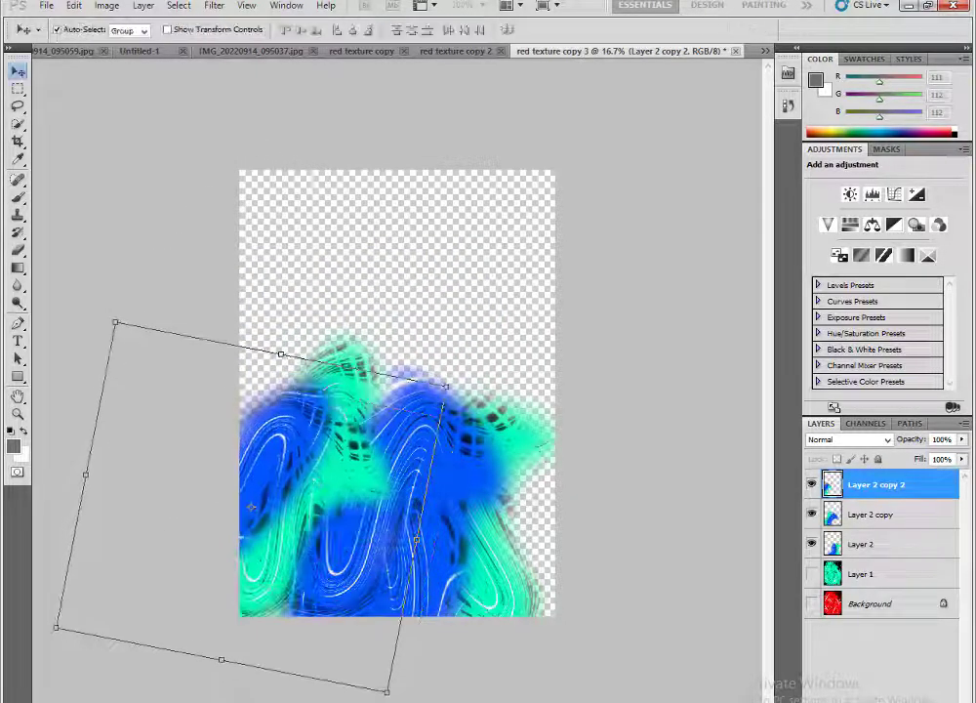
key(Return)
Step: Duplicate the swirl and shift the copy's hue to magenta-purple
key(ctrl+j)
key(ctrl+u)
drag(453, 255, 497, 257)
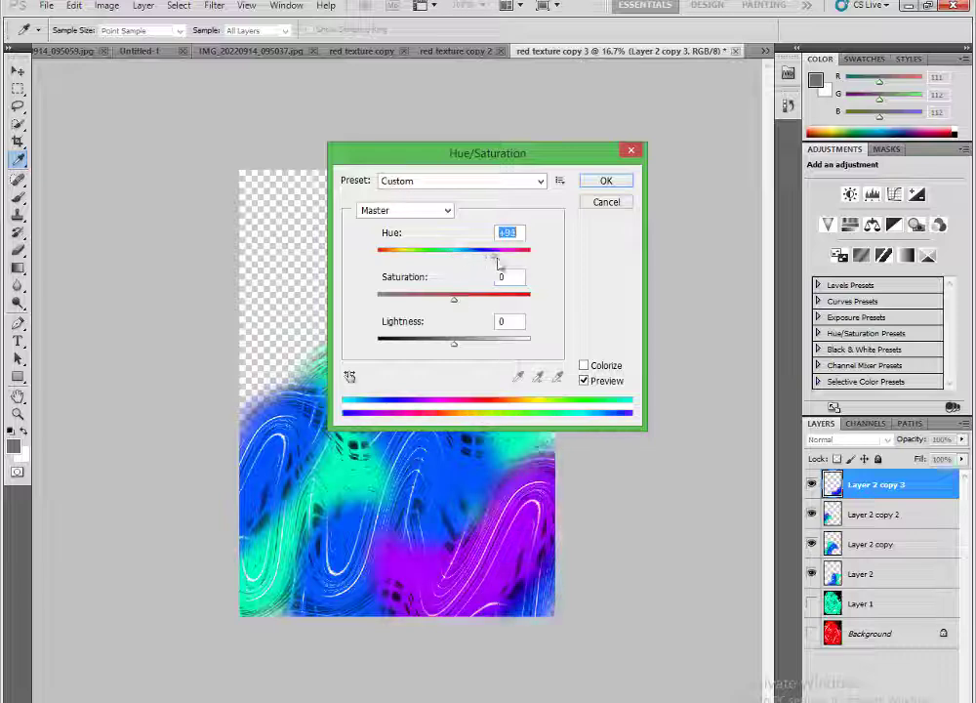
click(605, 181)
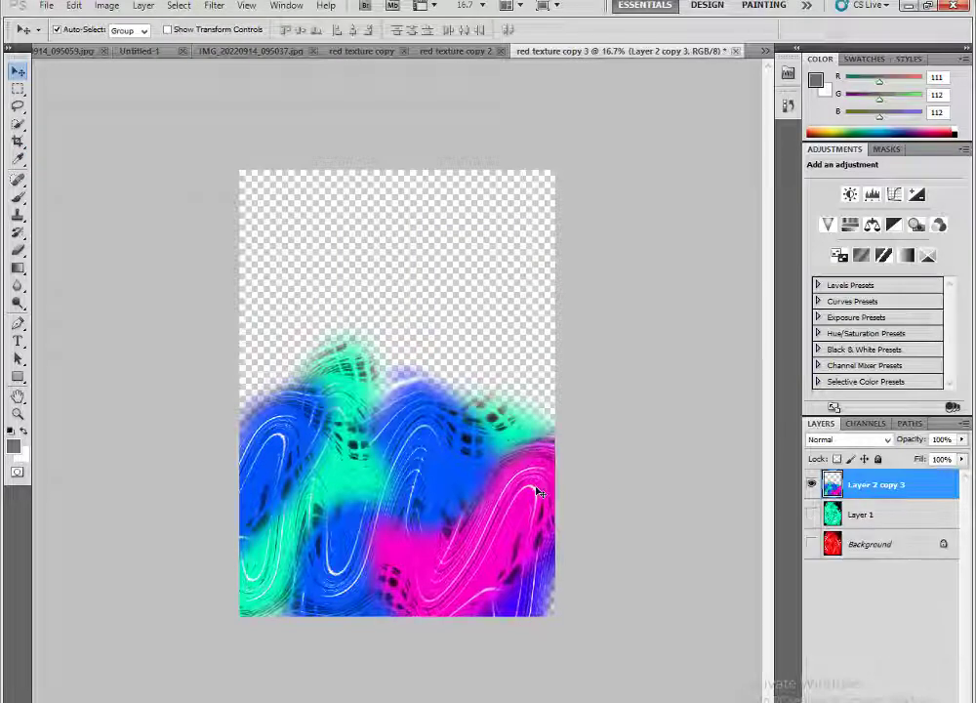
Step: Stretch a duplicate over the upper canvas and merge the two swirl layers
key(ctrl+j)
drag(434, 488, 431, 322)
key(ctrl+t)
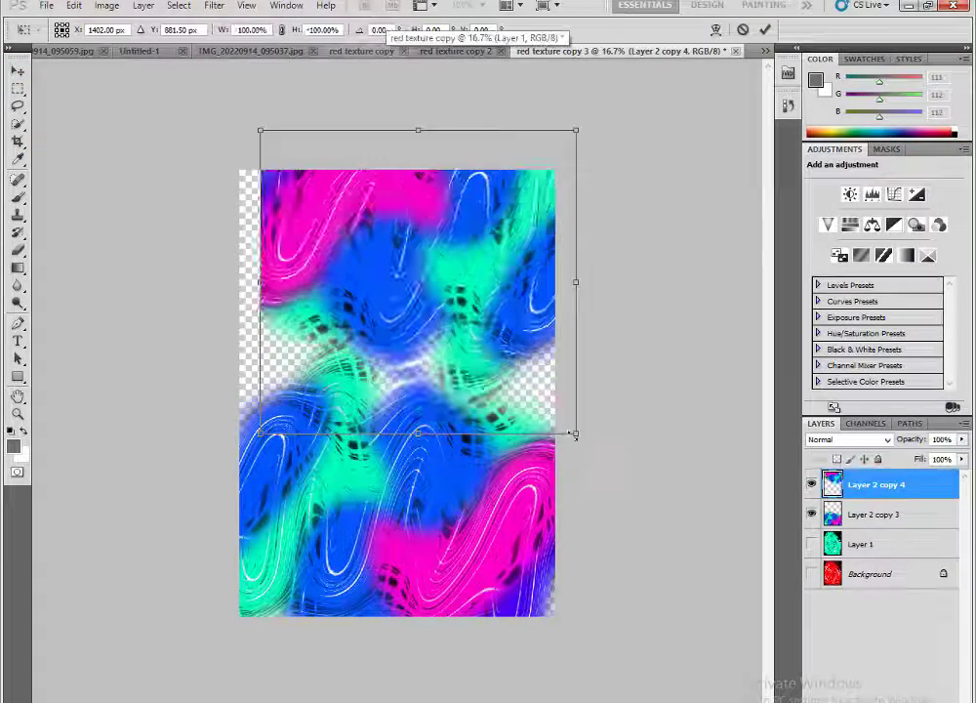
drag(575, 436, 648, 497)
key(Return)
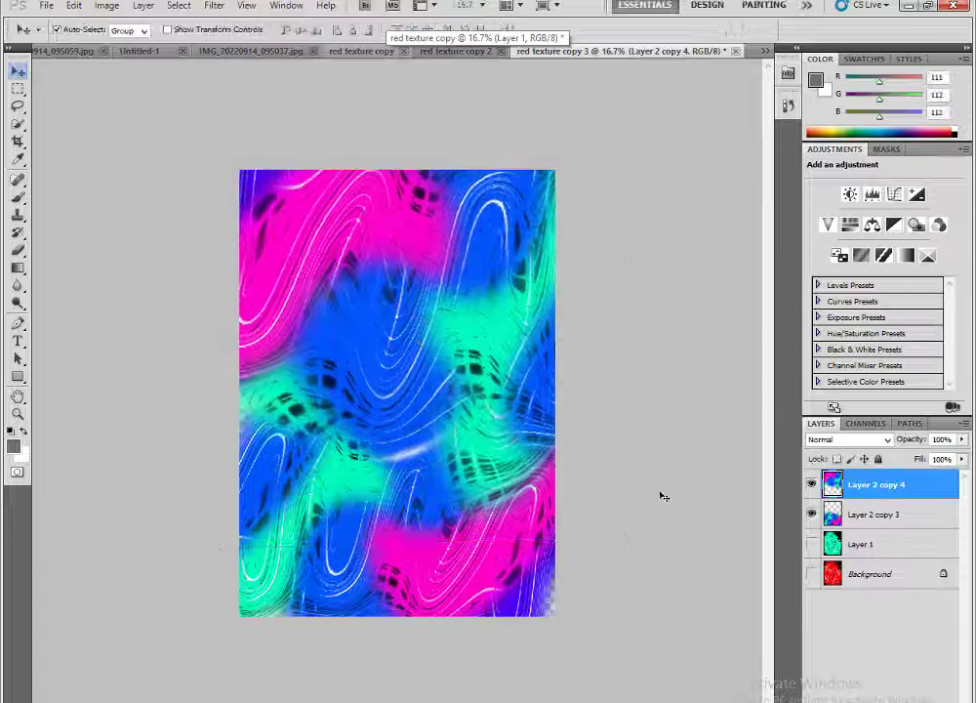
key(ctrl+shift+e)
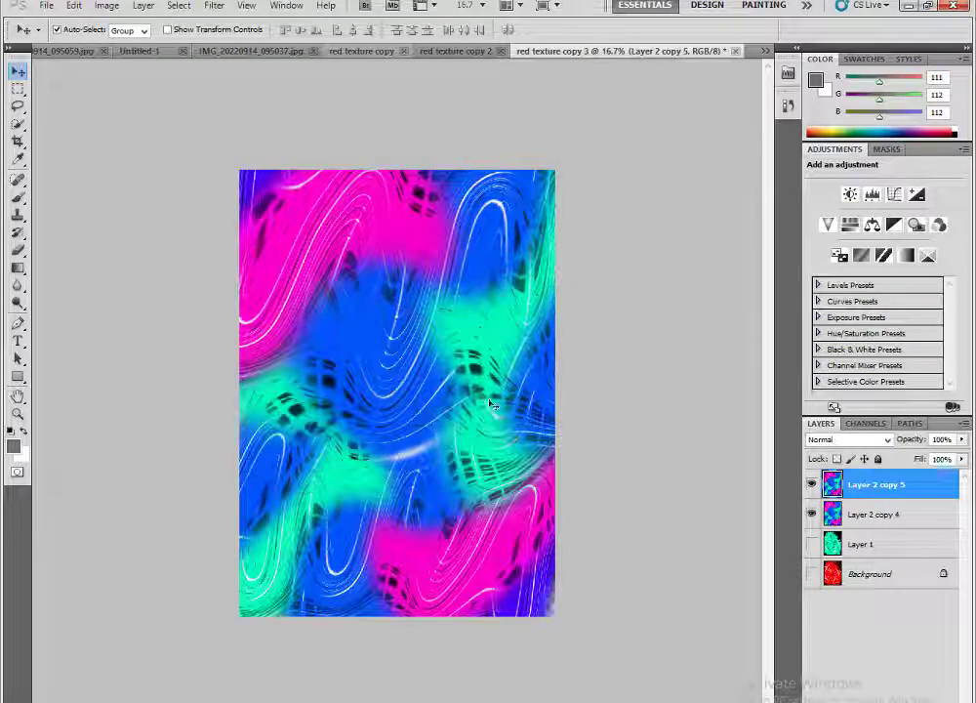
Step: Brighten the swirl texture with a two-point Curves adjustment
click(107, 8)
mouse_move(128, 43)
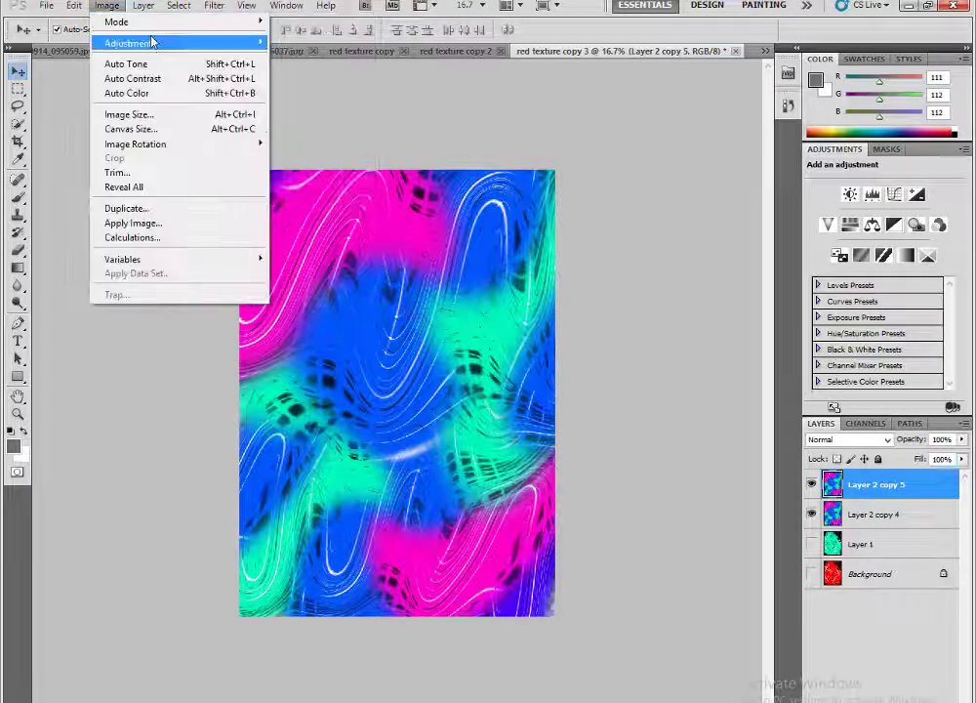
click(295, 71)
drag(715, 360, 721, 334)
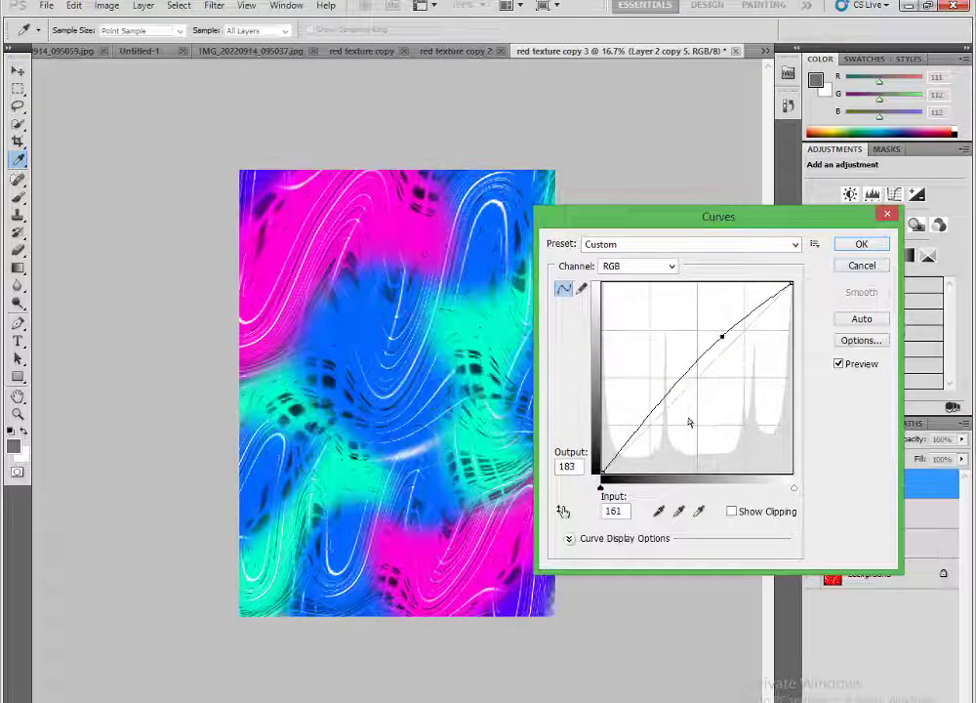
click(667, 408)
drag(666, 408, 673, 410)
key(Return)
Step: Duplicate the document and copy a lassoed oval area onto a new layer
click(107, 6)
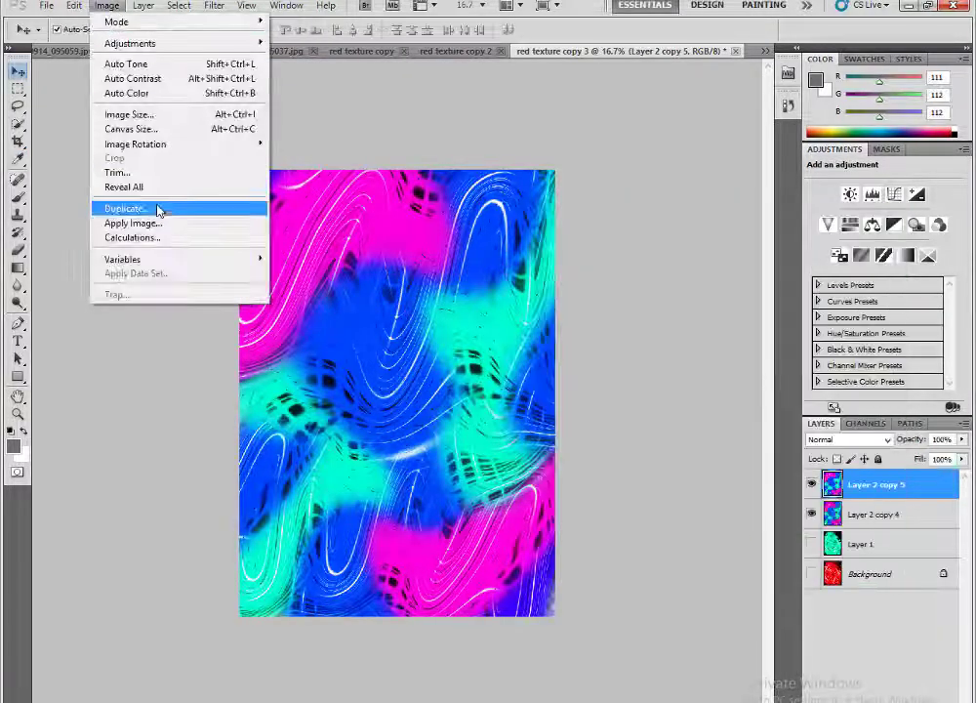
click(322, 228)
click(213, 6)
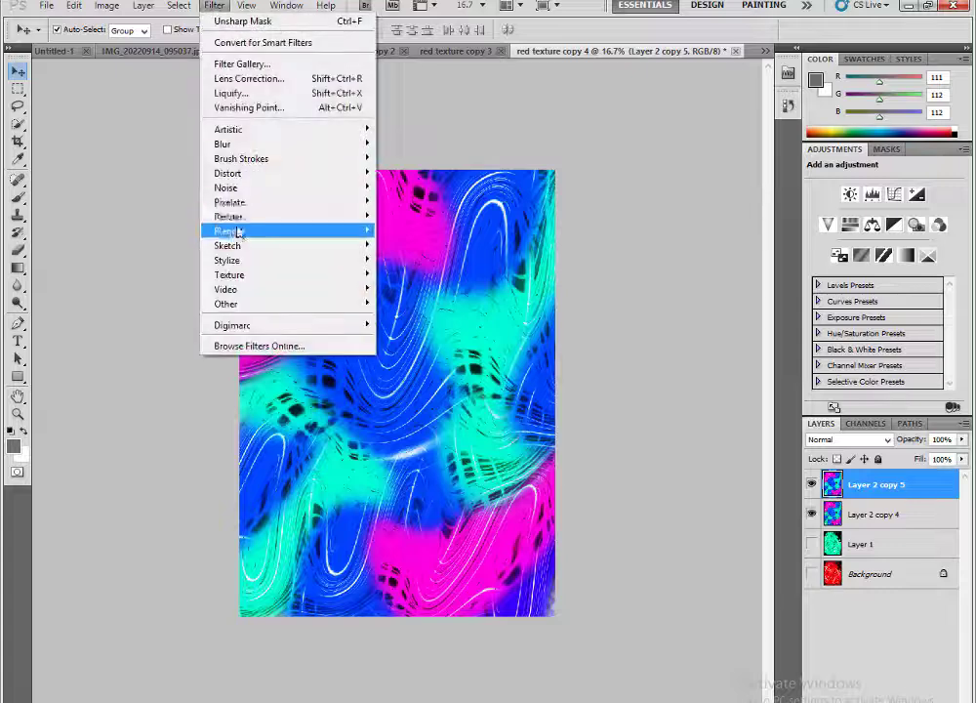
key(Escape)
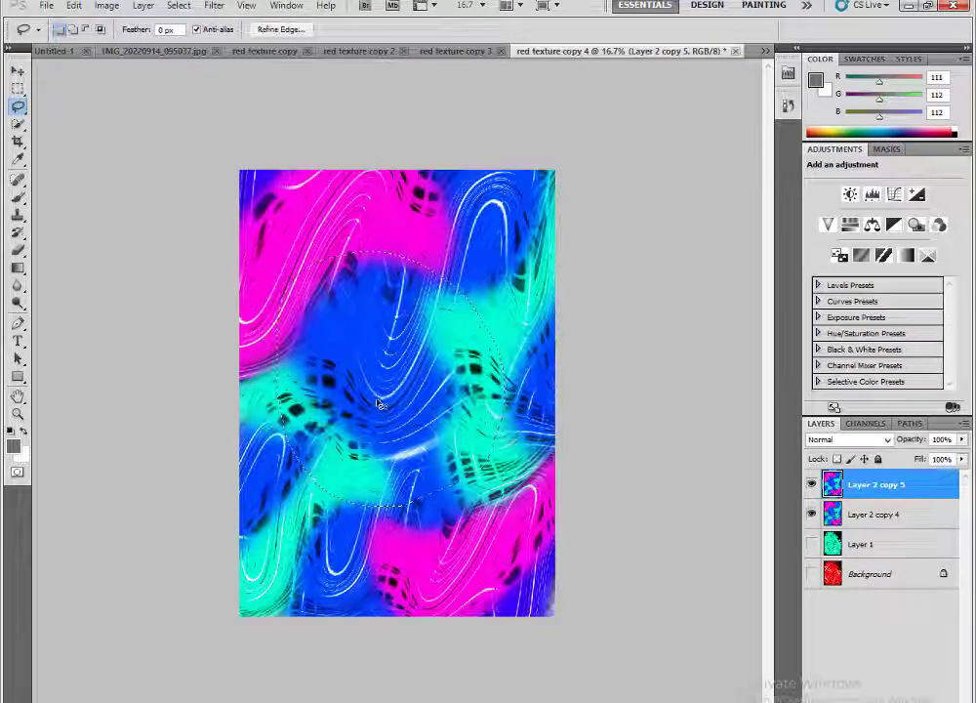
key(ctrl+j)
Step: Apply the Sketch > Halftone Pattern filter to the oval layer
click(214, 6)
mouse_move(227, 245)
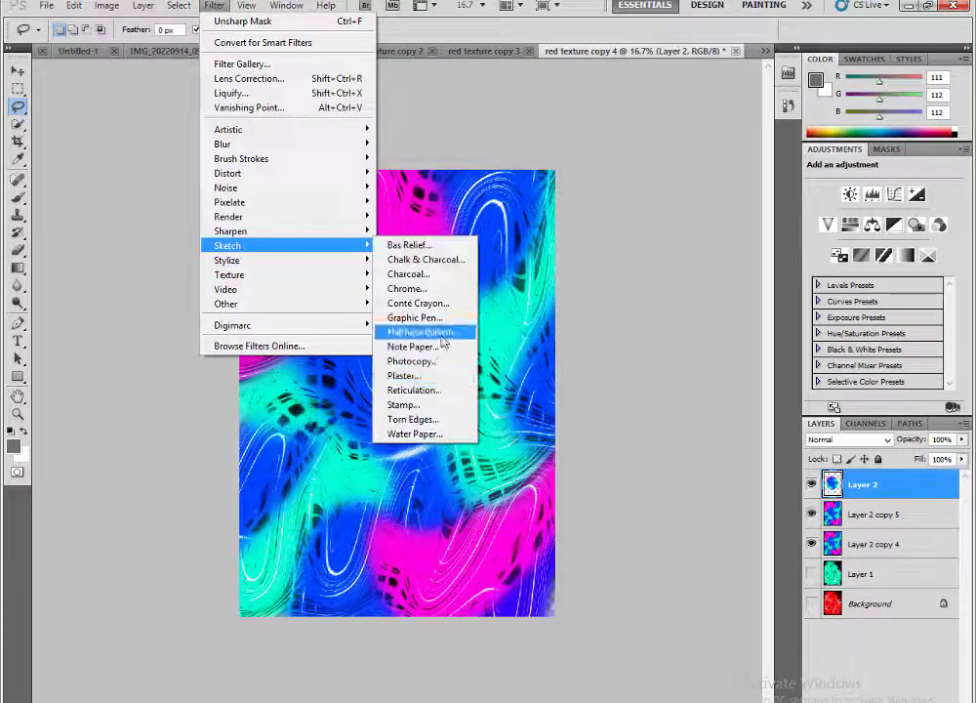
click(419, 270)
key(Return)
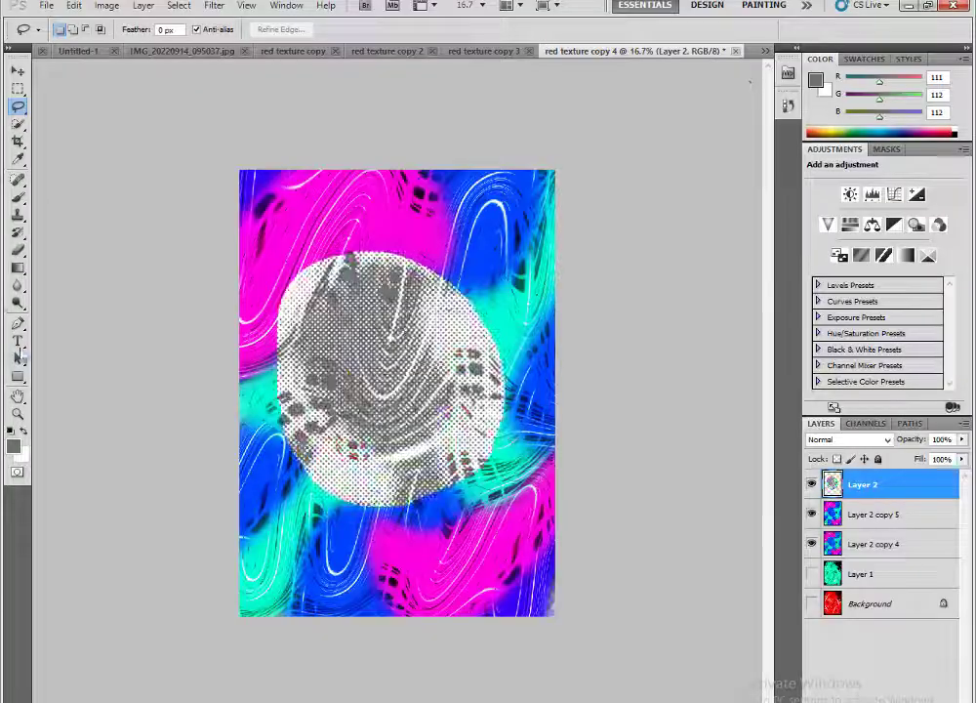
key(e)
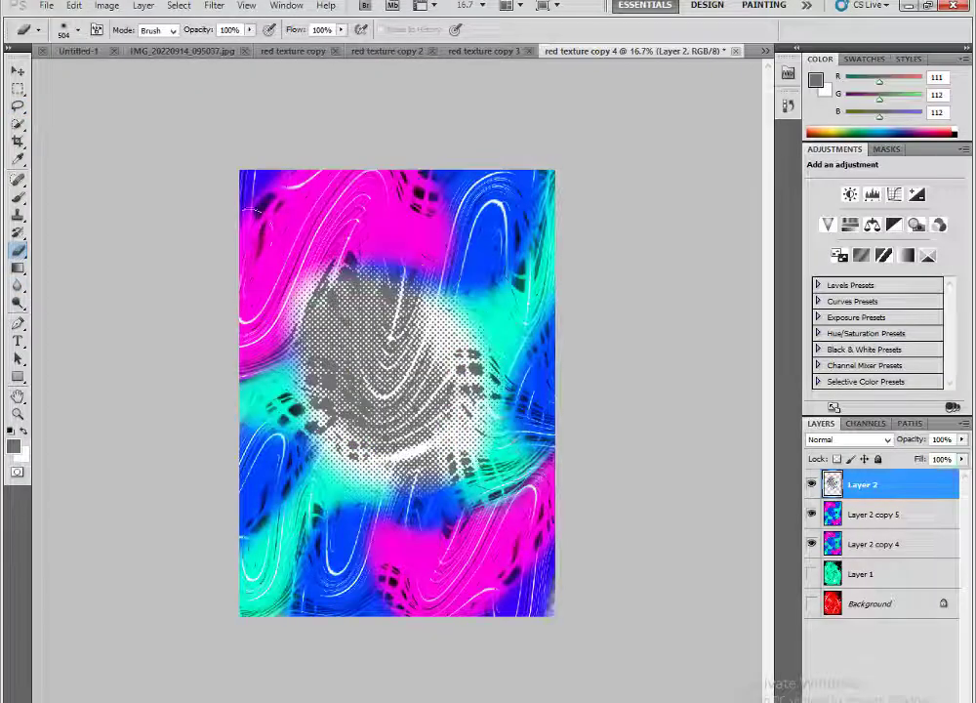
Step: Try a rotated halftone copy, discard it, and close a document without saving
key(ctrl+j)
key(ctrl+t)
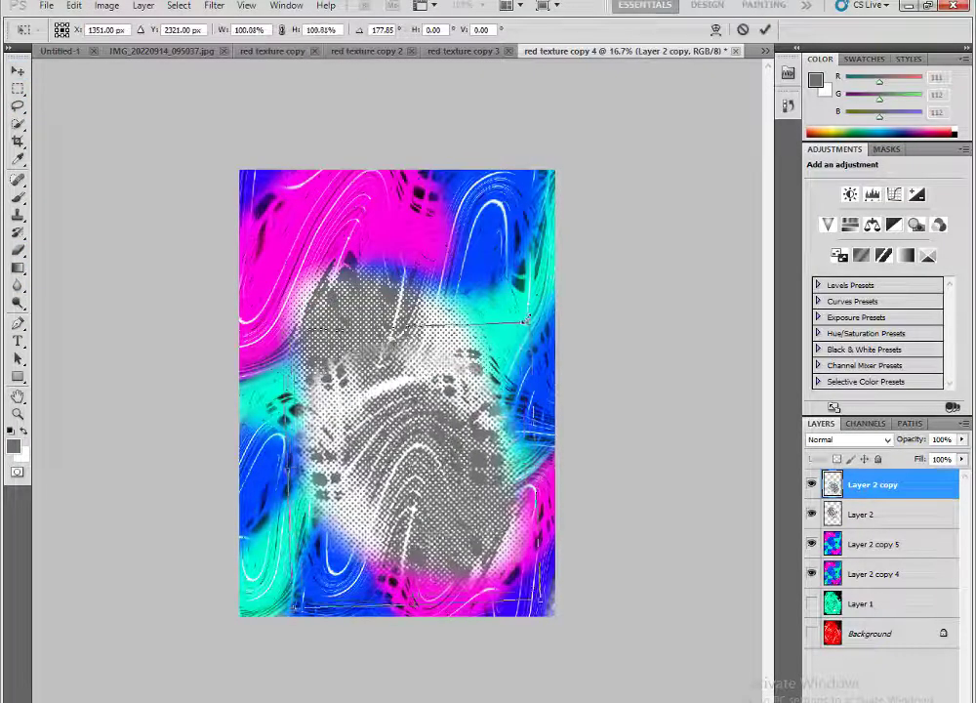
key(Return)
key(Delete)
key(ctrl+w)
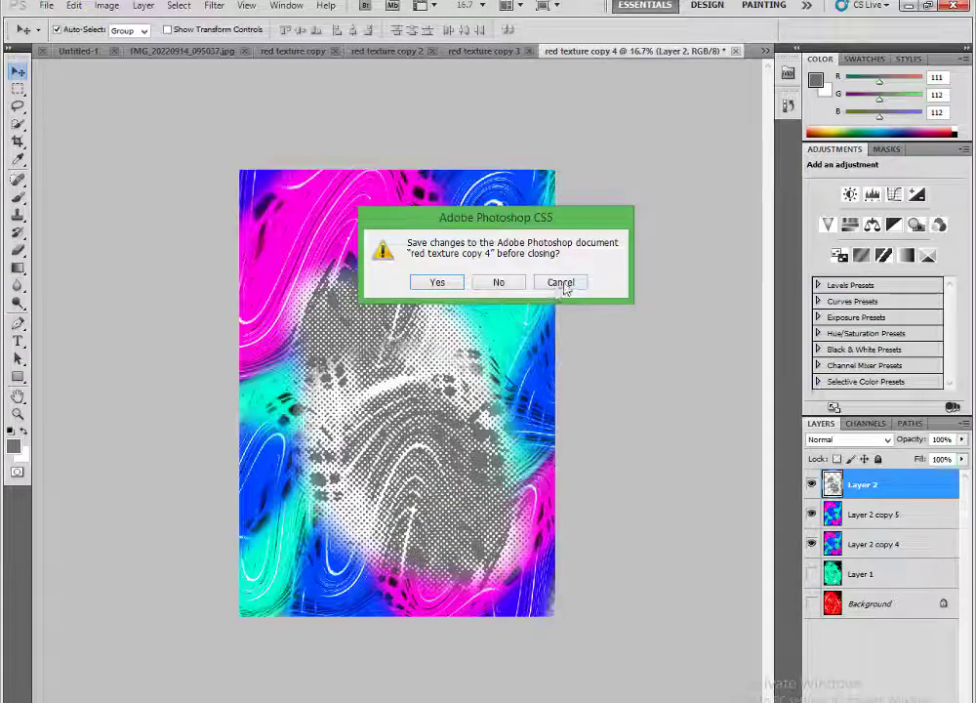
click(562, 282)
Step: Spread halftone copies across the canvas, change the top copy's blend mode, and merge them
mouse_move(435, 393)
mouse_down()
mouse_move(337, 510)
mouse_move(459, 322)
mouse_move(498, 433)
mouse_move(315, 252)
mouse_move(481, 359)
mouse_move(390, 410)
mouse_up()
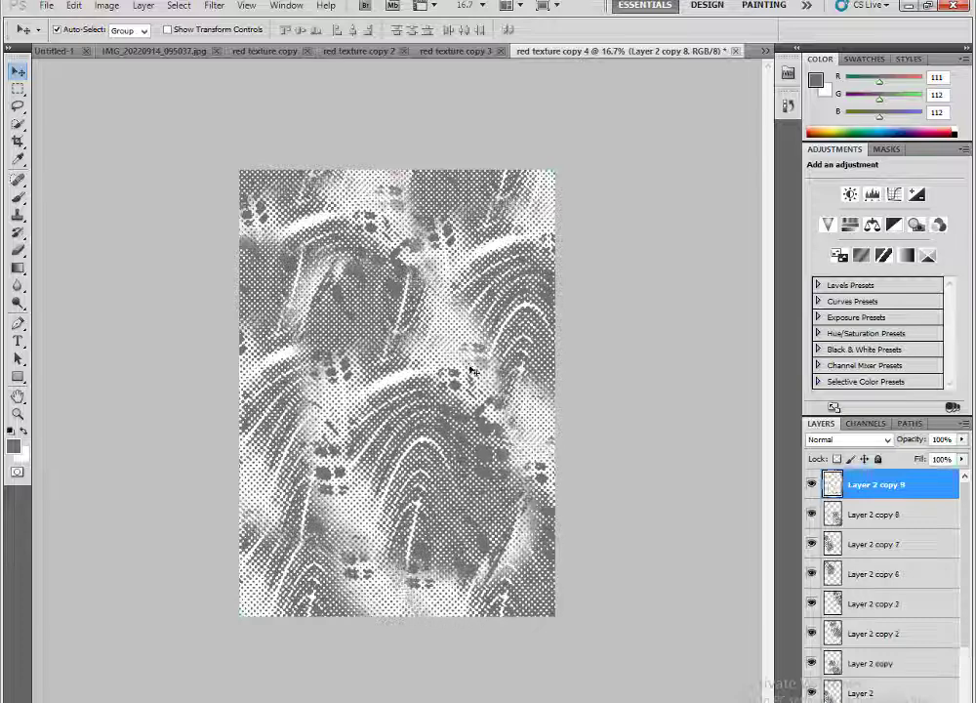
click(834, 438)
click(828, 119)
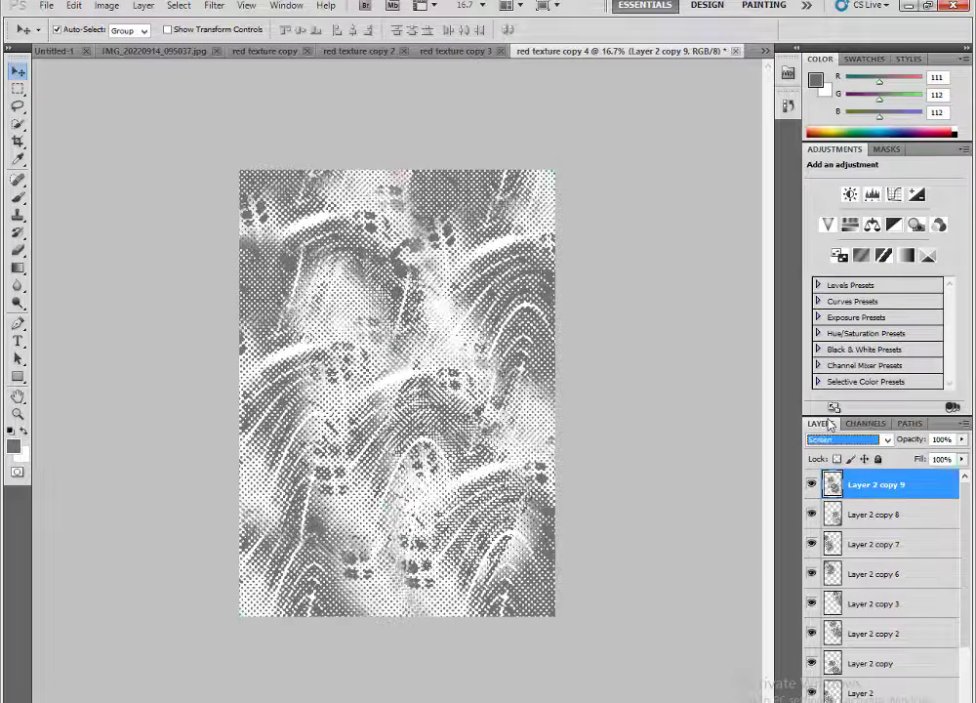
mouse_move(410, 322)
mouse_down()
mouse_move(322, 244)
mouse_move(273, 410)
mouse_move(286, 522)
mouse_up()
key(ctrl+shift+e)
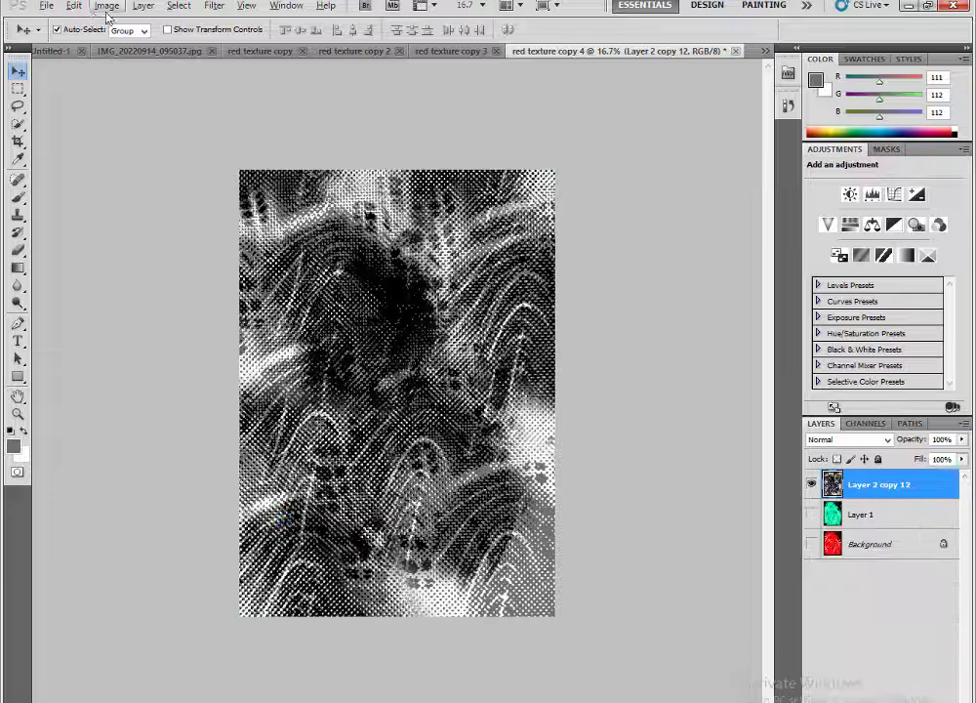
Step: Make a duplicate of the whole image via Image > Duplicate
click(107, 14)
click(137, 209)
click(615, 246)
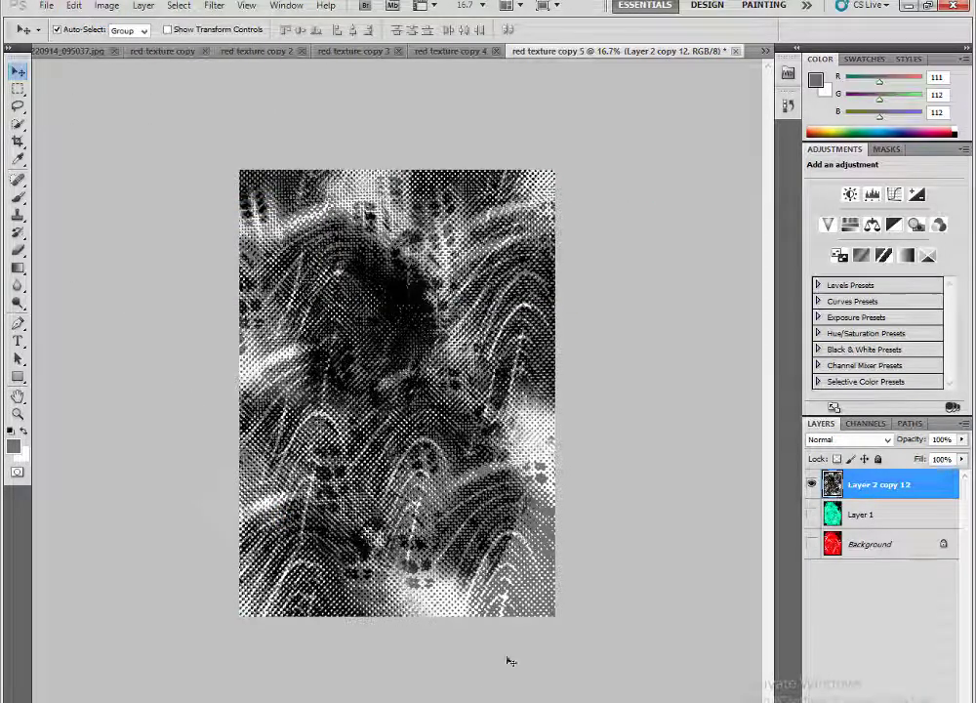
Step: Paste the purple light-streak image as a layer and enlarge it
key(ctrl+v)
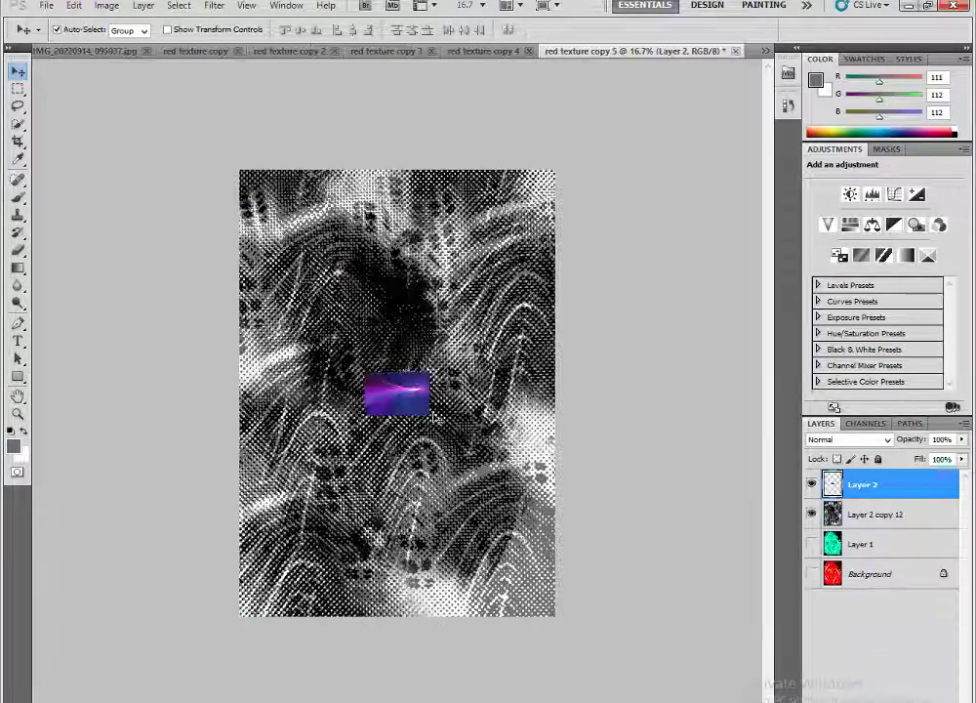
key(ctrl+t)
key(Return)
click(18, 414)
click(424, 398)
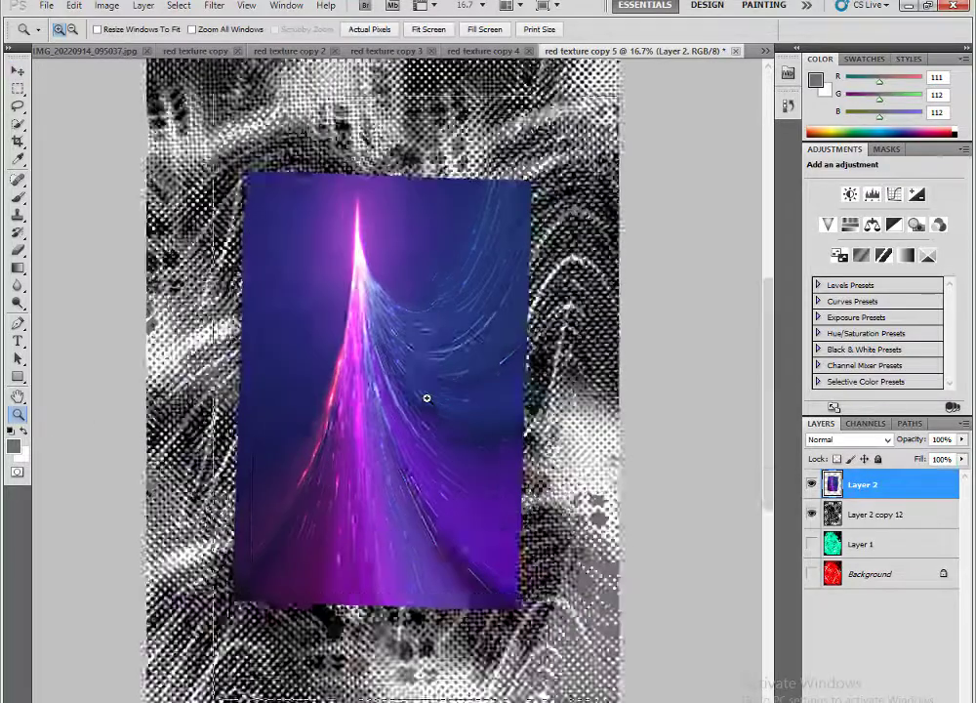
click(438, 377)
Step: Set the purple layer's blend mode to Linear Light
click(847, 439)
click(824, 413)
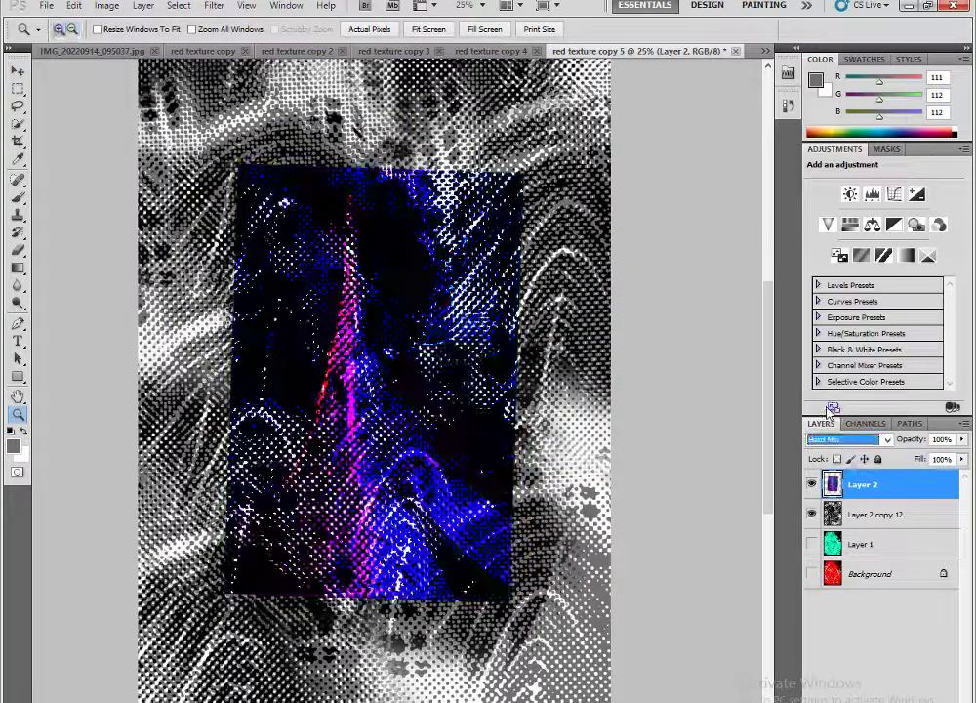
key(Up)
key(Up)
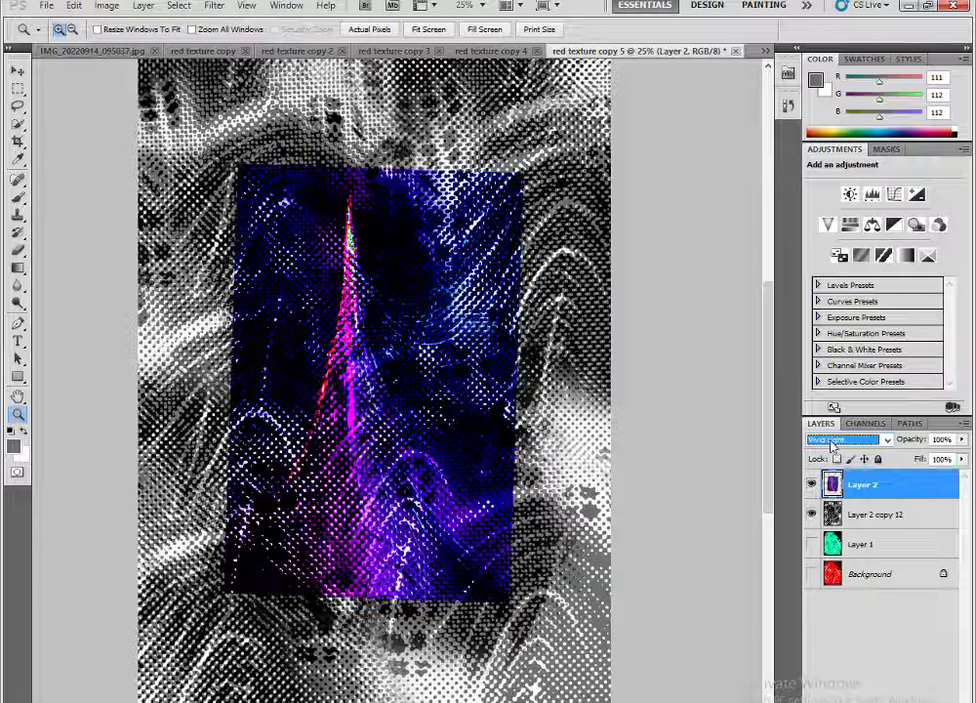
key(Down)
key(Up)
key(Up)
alt+click(389, 424)
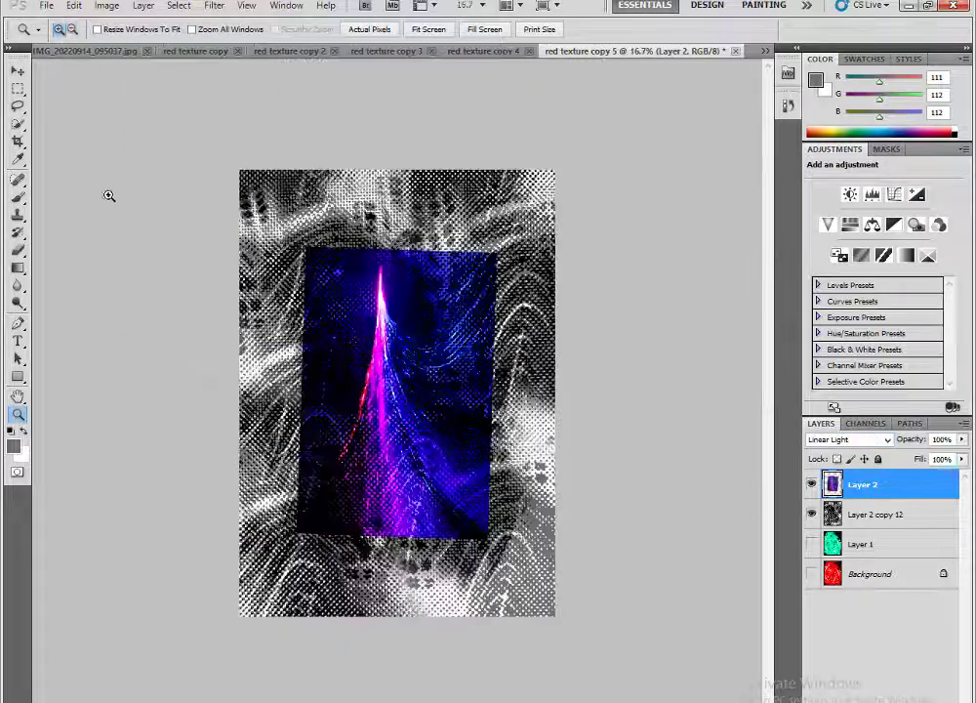
Step: Rotate the streak diagonally, soft-erase its upper-right edge, and place a copy up-left
key(ctrl+t)
mouse_move(368, 322)
mouse_down()
mouse_move(472, 426)
mouse_move(229, 331)
mouse_move(213, 312)
mouse_move(173, 334)
mouse_up()
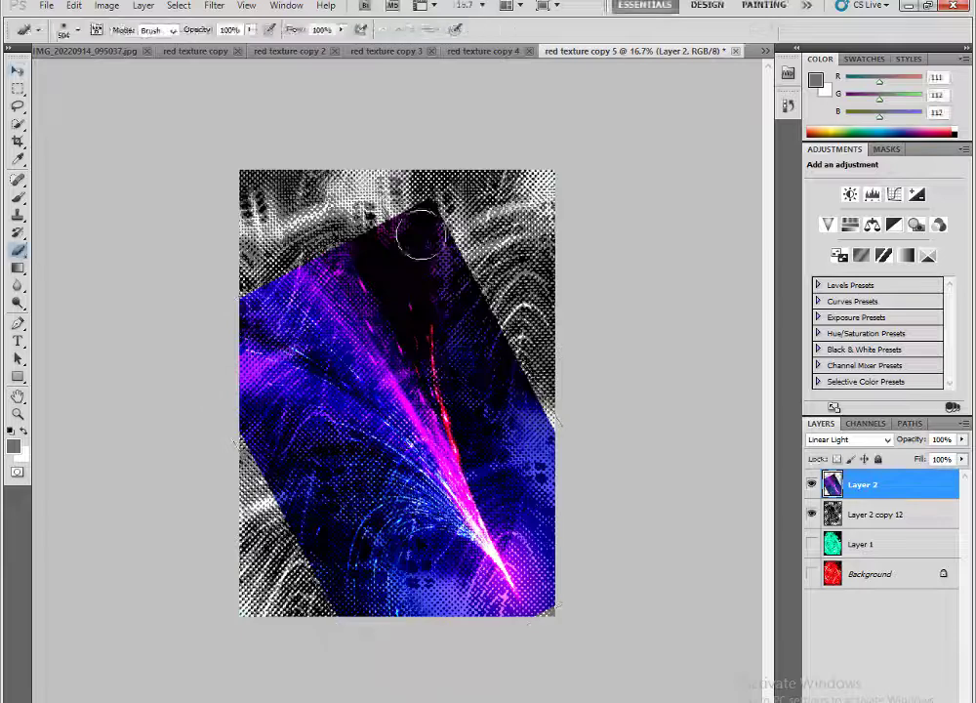
drag(422, 234, 536, 429)
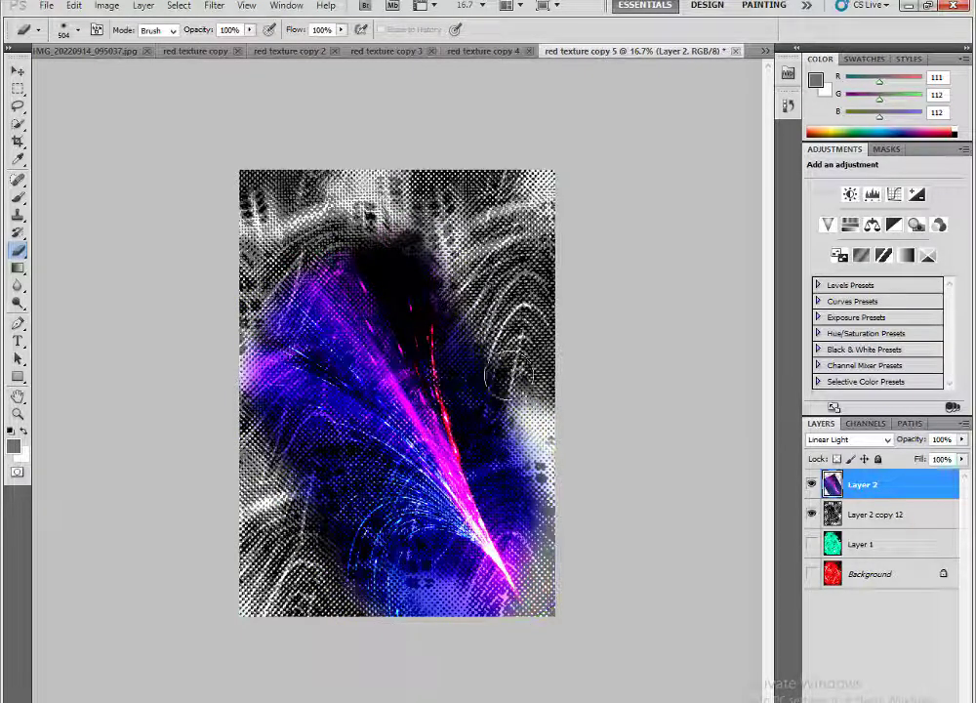
key(v)
drag(430, 458, 361, 322)
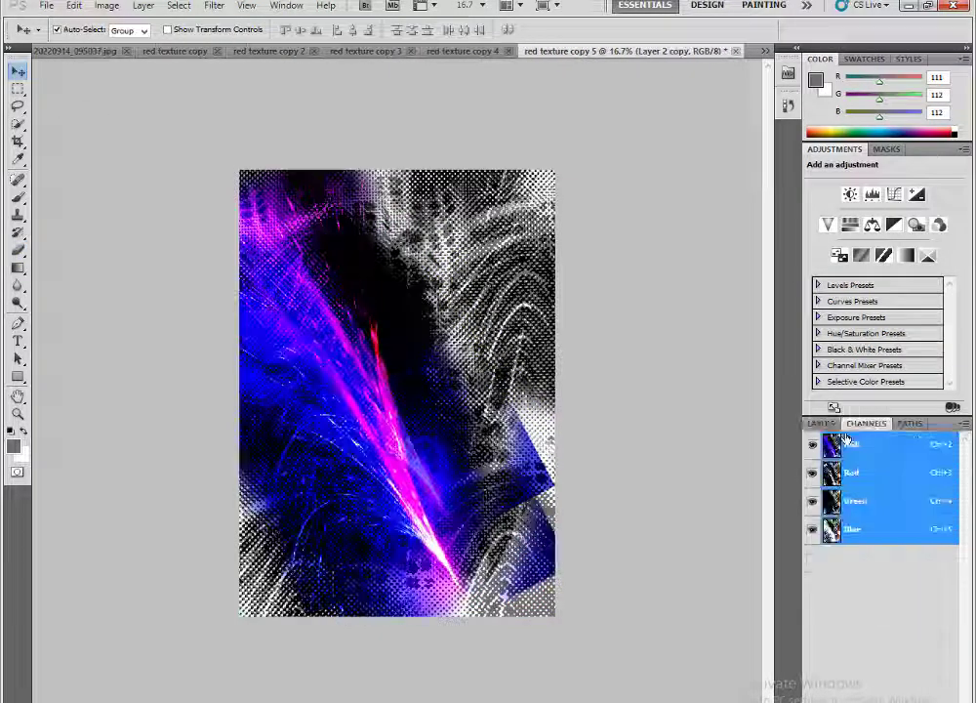
Step: Change the streak copy's blend mode, then rotate and warp it
click(845, 439)
key(Down)
key(Down)
key(Down)
key(Down)
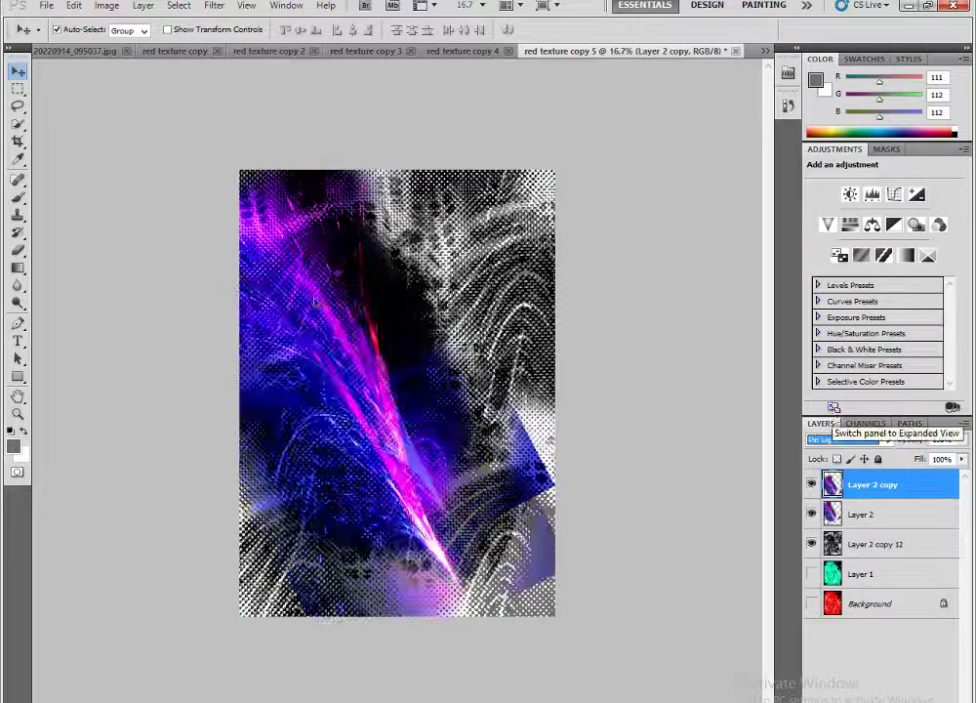
key(ctrl+t)
drag(569, 623, 727, 192)
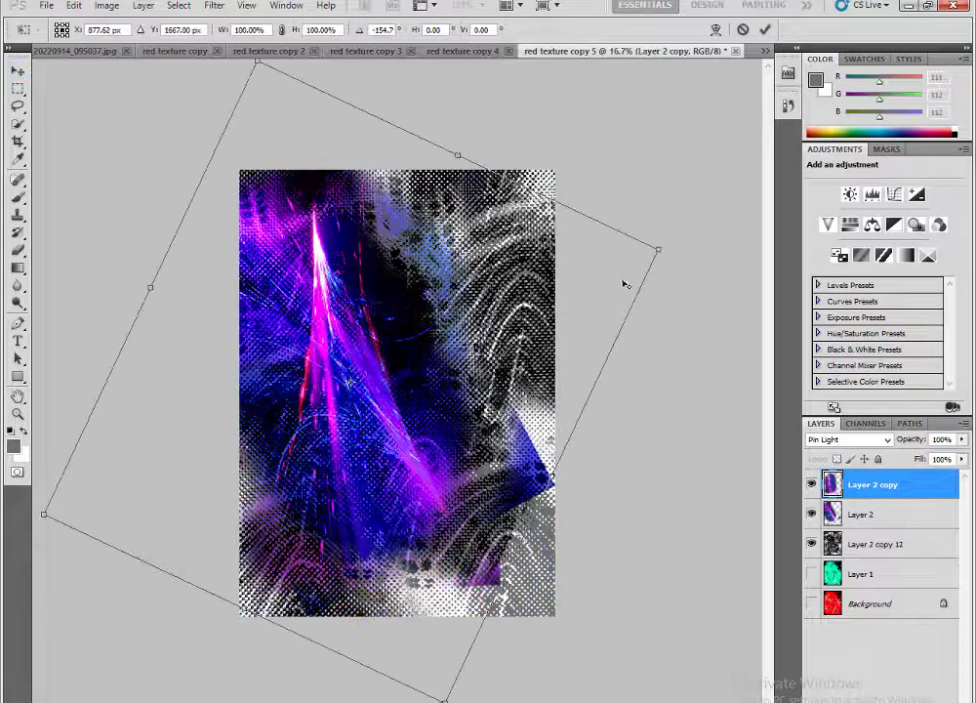
click(716, 29)
drag(391, 322, 330, 269)
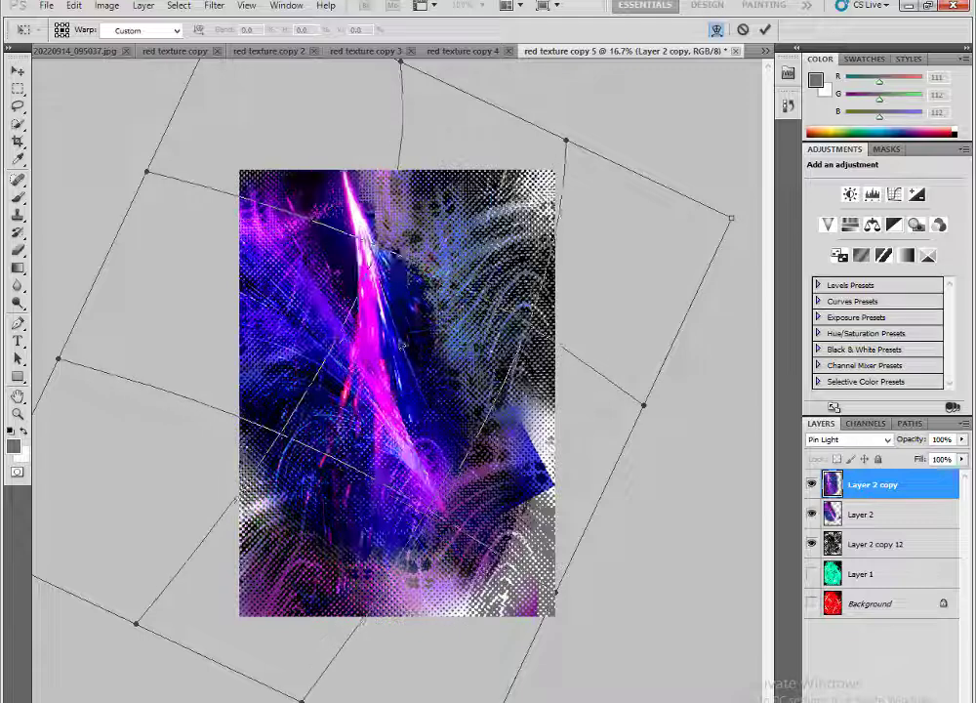
key(Return)
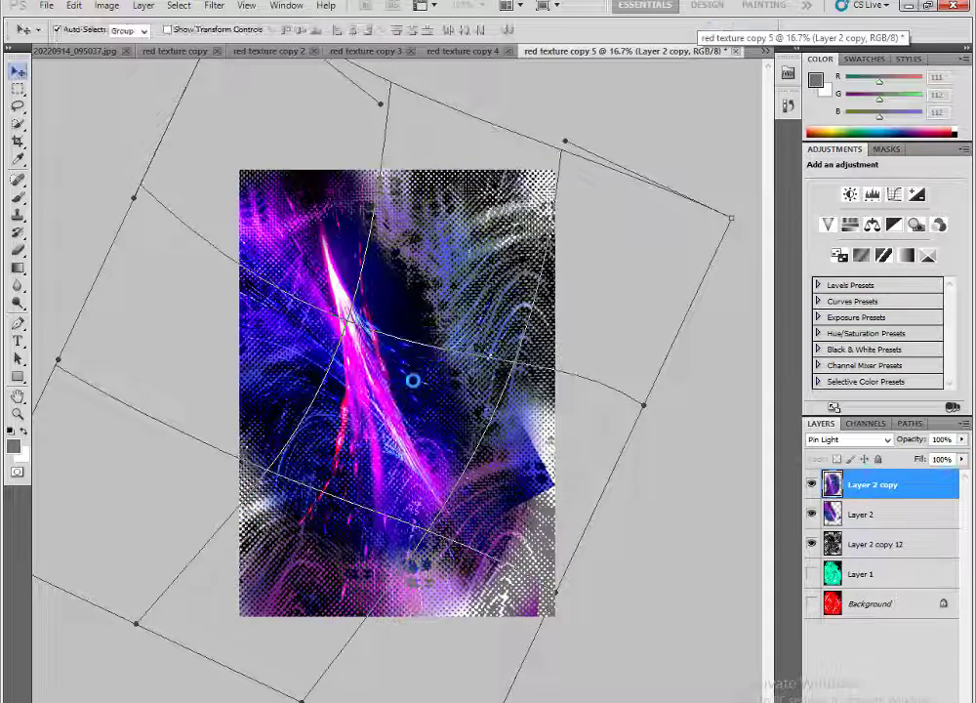
Step: Duplicate the warped streak and rotate the copy nearly upside down
key(ctrl+j)
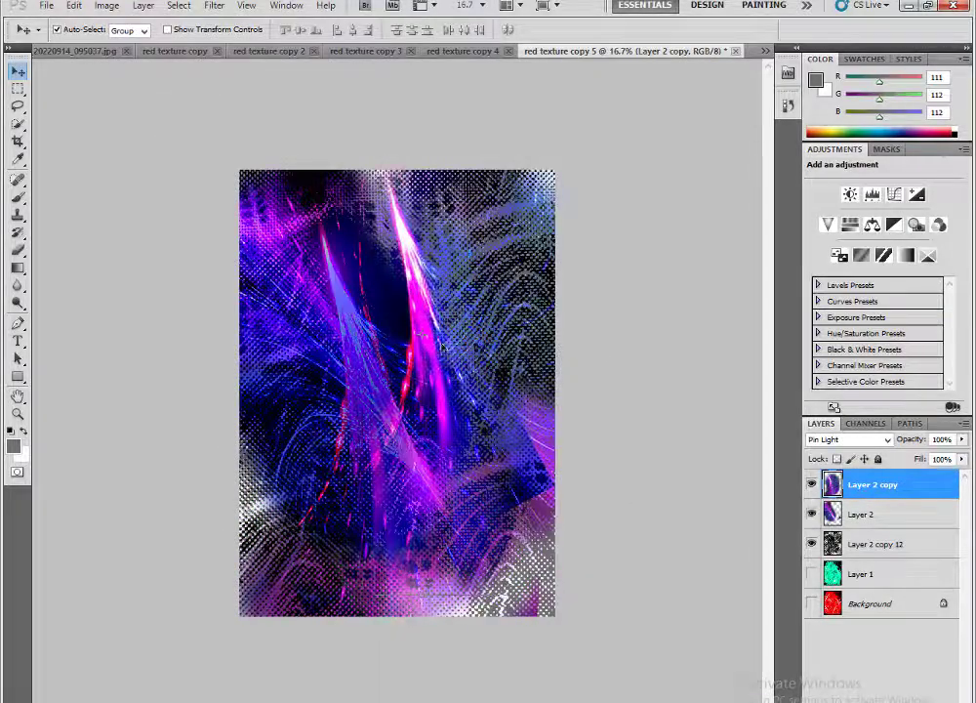
key(ctrl+t)
mouse_move(346, 296)
mouse_down()
mouse_move(457, 385)
mouse_move(596, 265)
mouse_up()
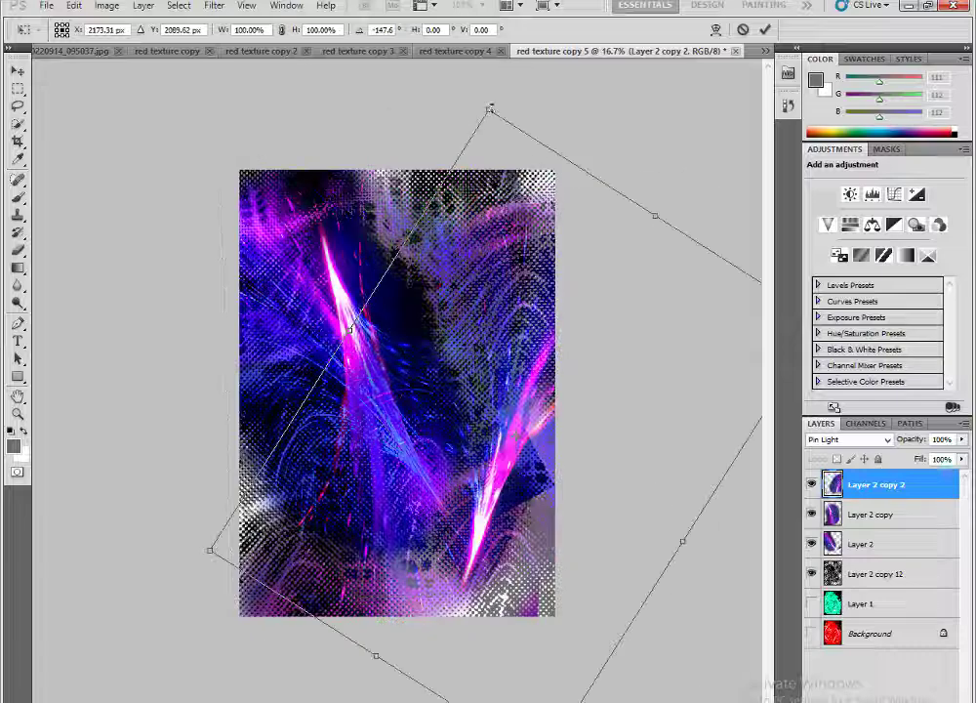
drag(348, 330, 410, 371)
key(Return)
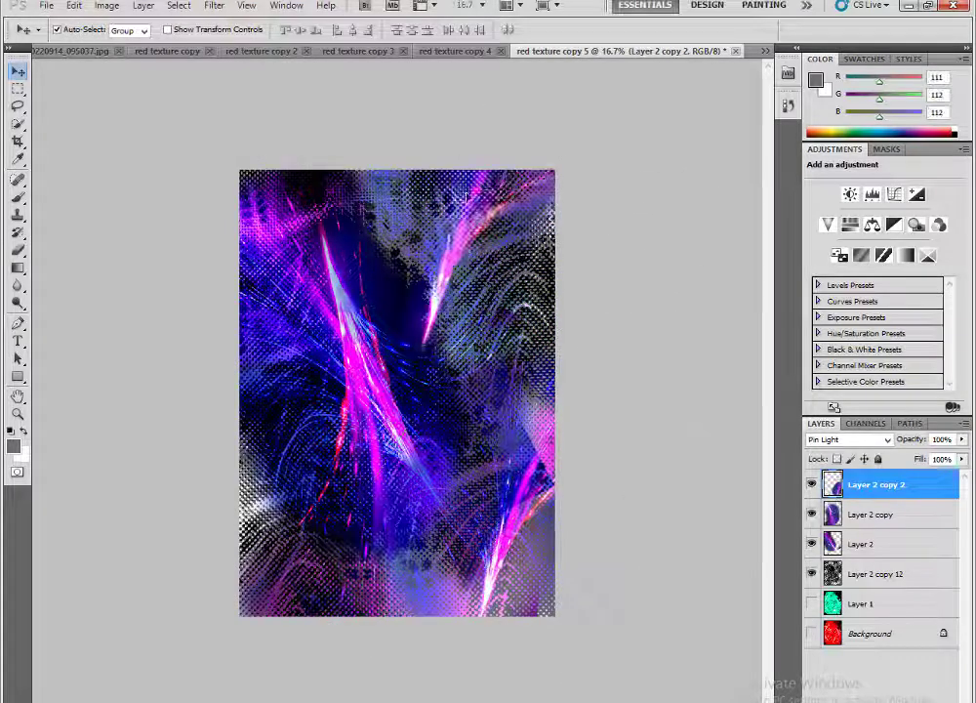
Step: Add two more streak copies, one rotated and enlarged, one rotated
key(ctrl+j)
key(ctrl+j)
key(ctrl+t)
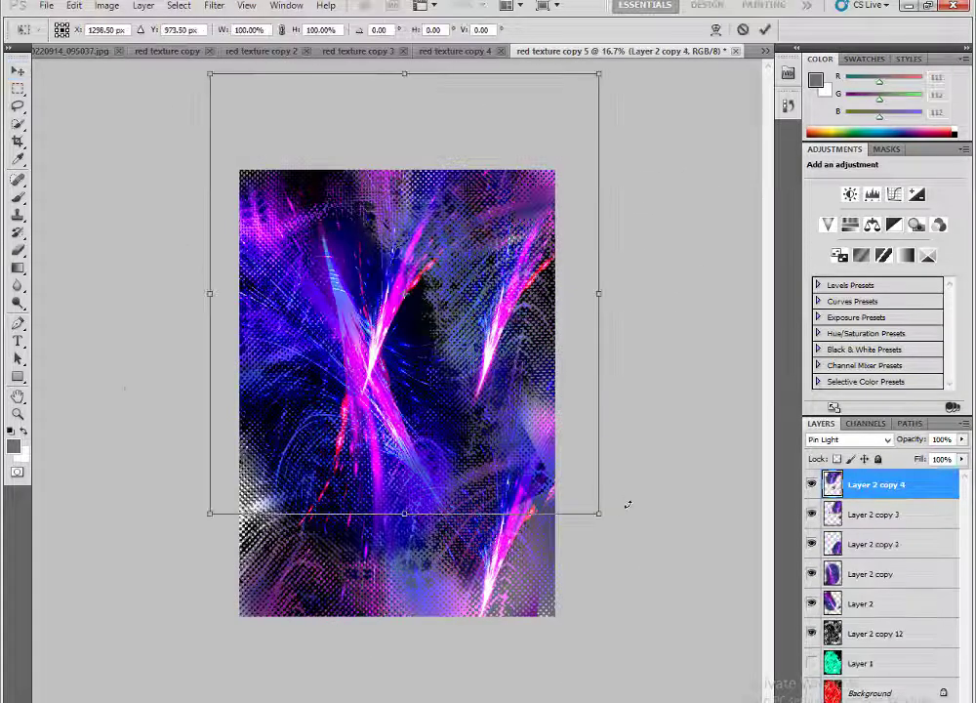
drag(627, 504, 494, 606)
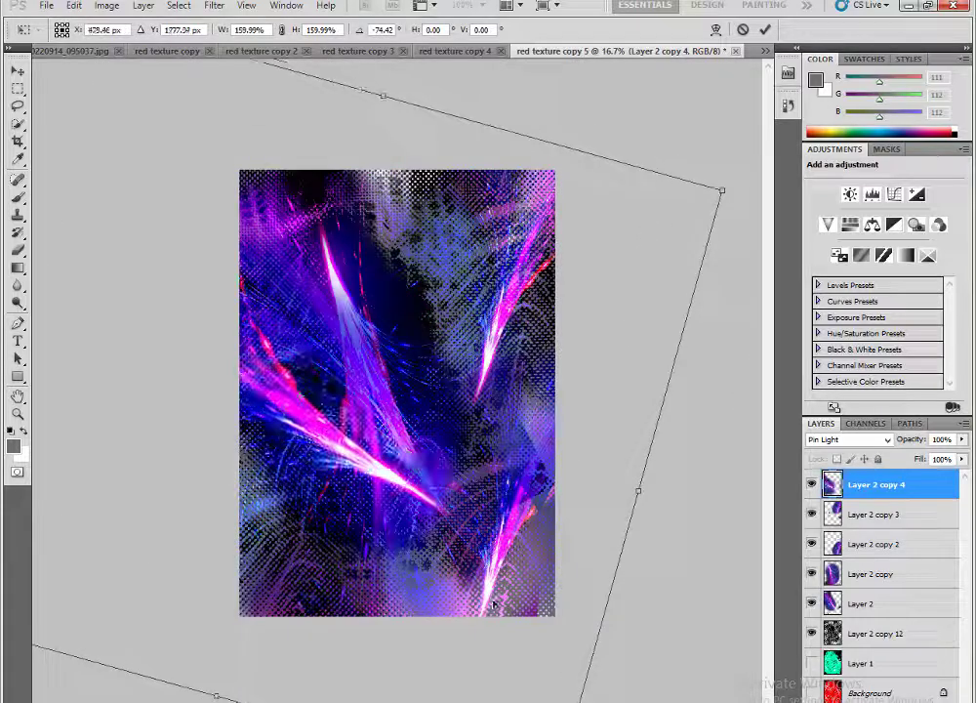
key(Return)
key(ctrl+j)
key(ctrl+t)
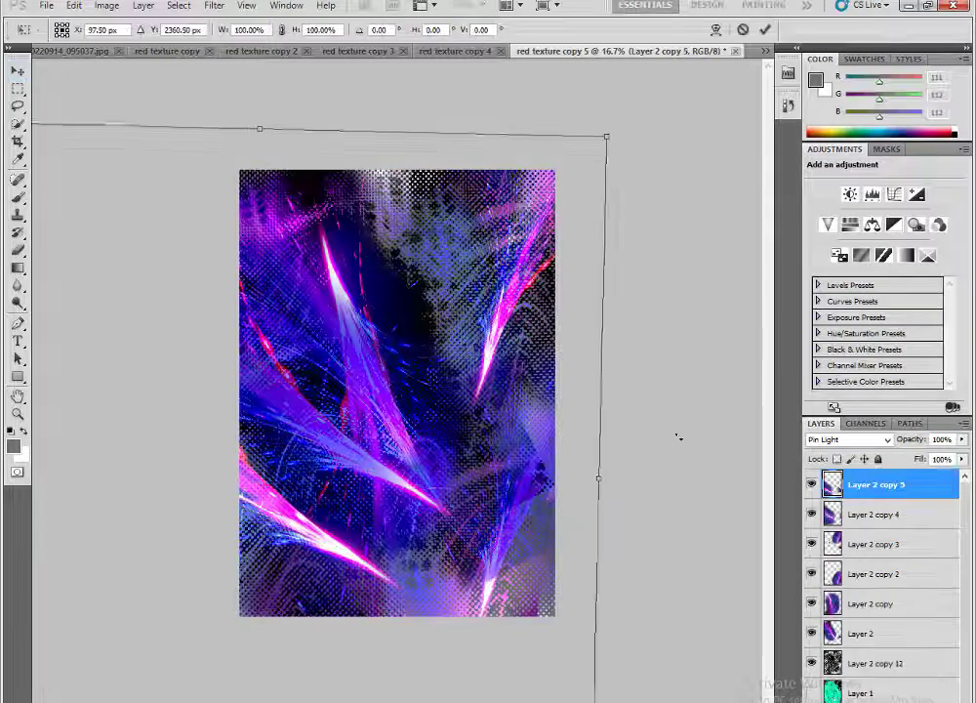
drag(678, 436, 577, 515)
key(Return)
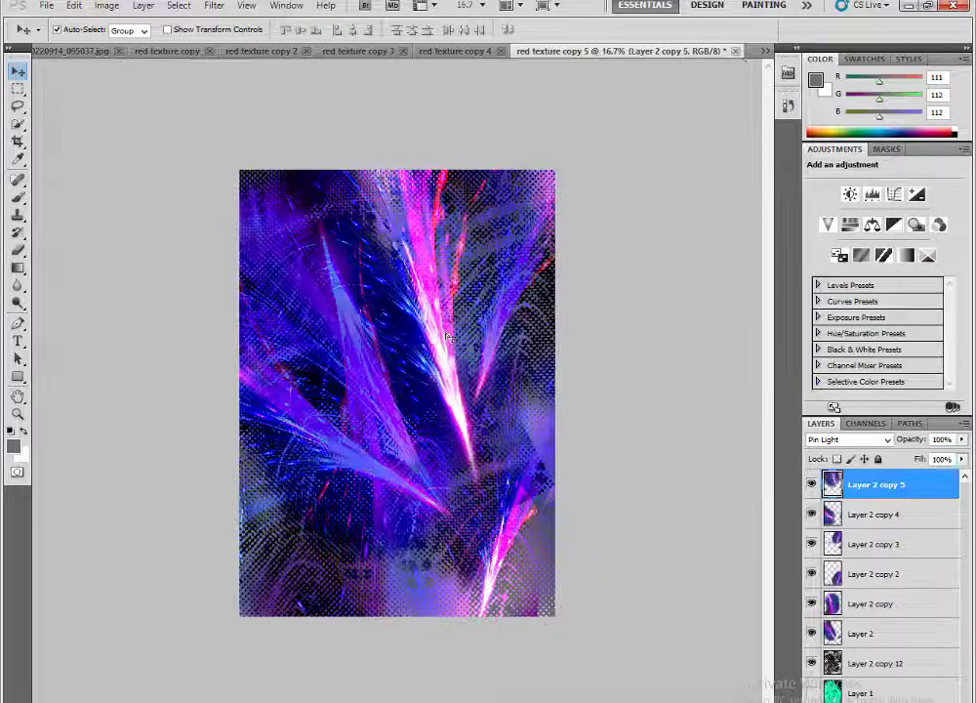
Step: Add a streak copy rotated about 50° and fade part of it with a soft brush
key(ctrl+j)
key(ctrl+t)
mouse_move(673, 327)
mouse_down()
mouse_move(540, 444)
mouse_move(404, 478)
mouse_up()
key(Return)
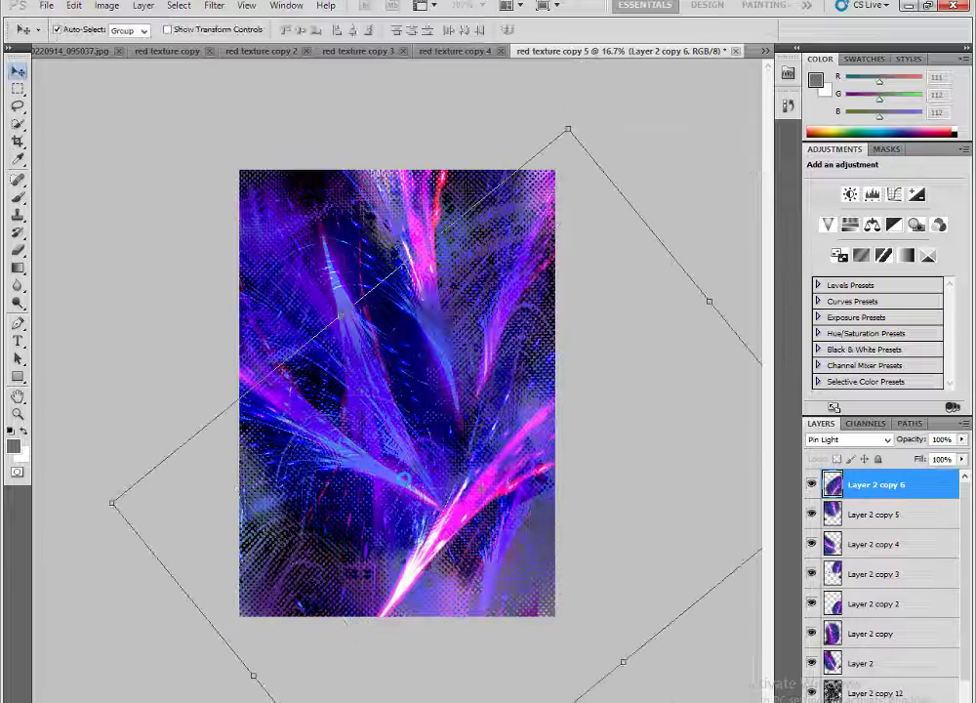
key(b)
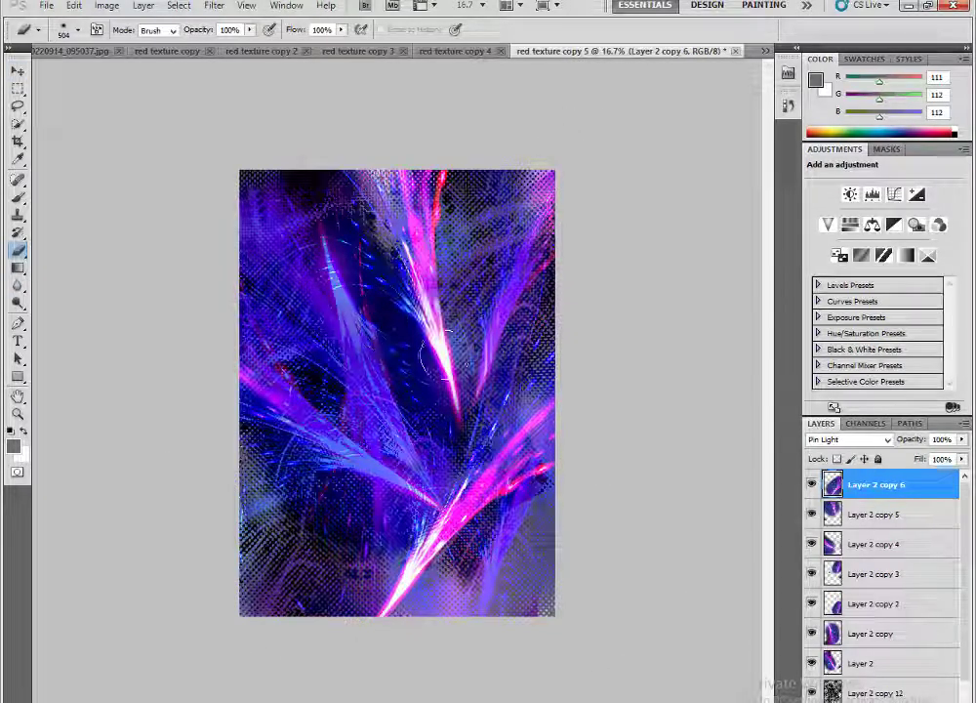
drag(423, 431, 343, 409)
Step: Start a duplicate of the whole image via Image > Duplicate
click(17, 413)
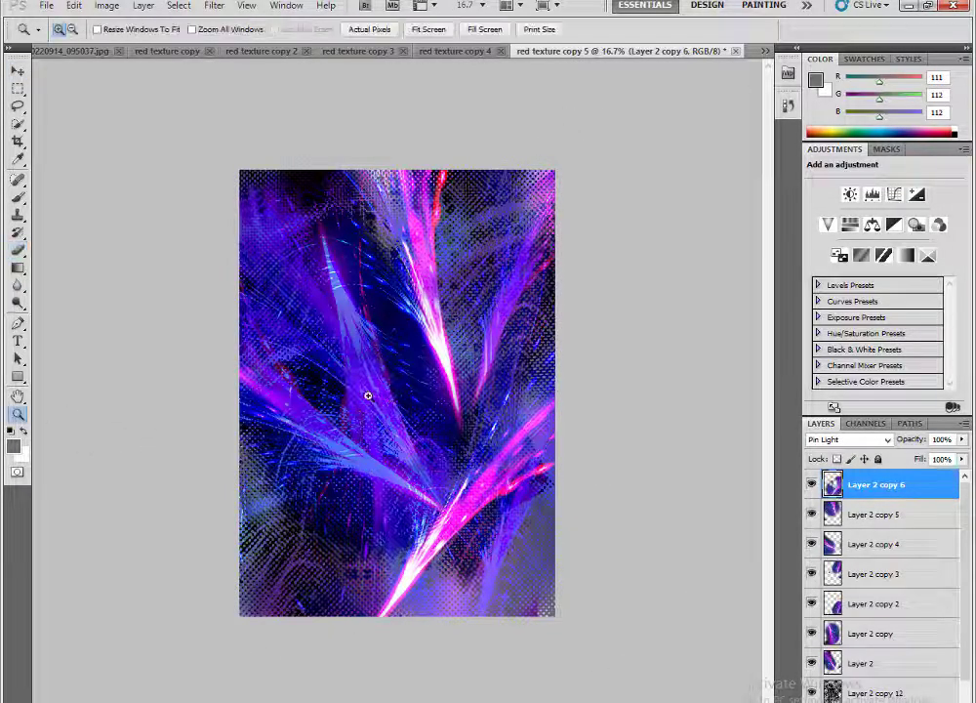
click(106, 4)
click(146, 205)
Step: Create 'red texture copy 3' and twist its turquoise texture with Liquify Forward Warp
click(611, 246)
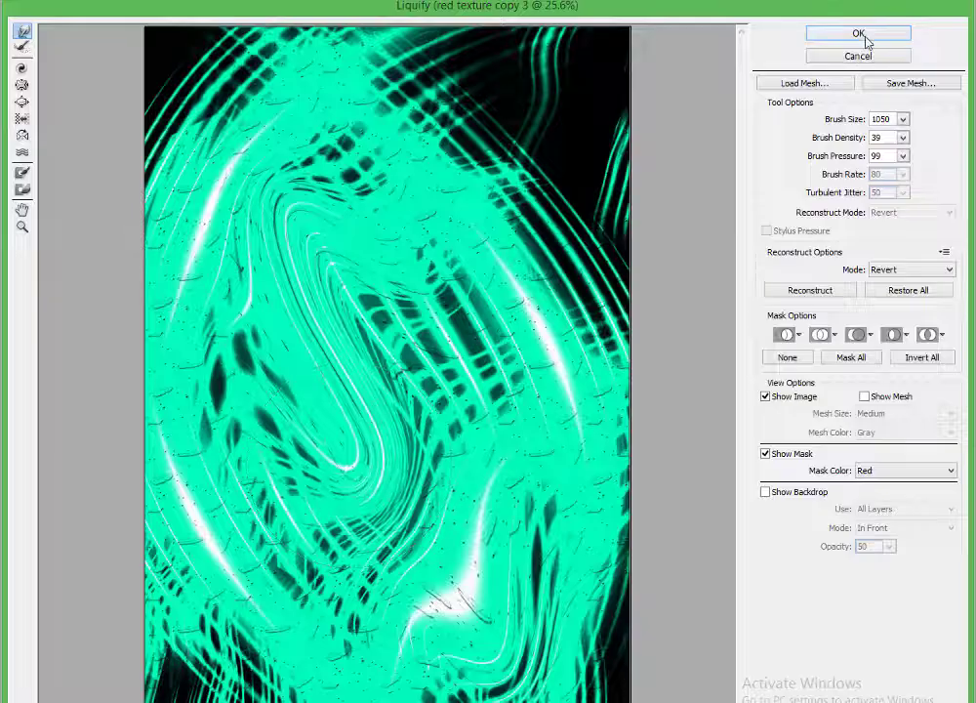
click(862, 34)
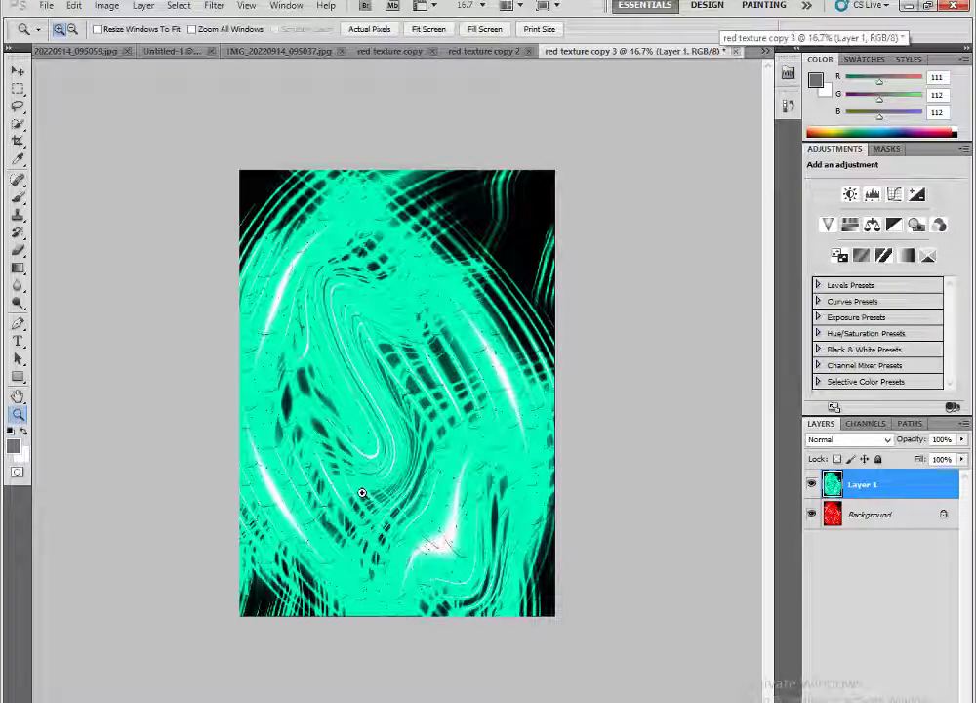
click(354, 473)
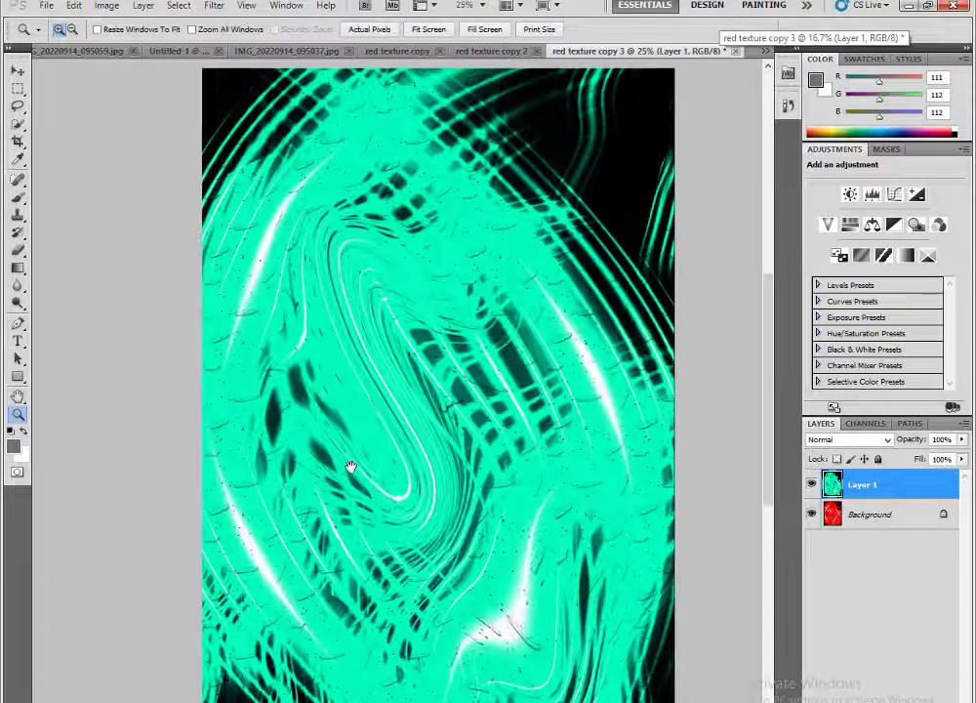
Step: Lasso the central swirl onto its own layer, move it up, and hide Layer 1
click(17, 107)
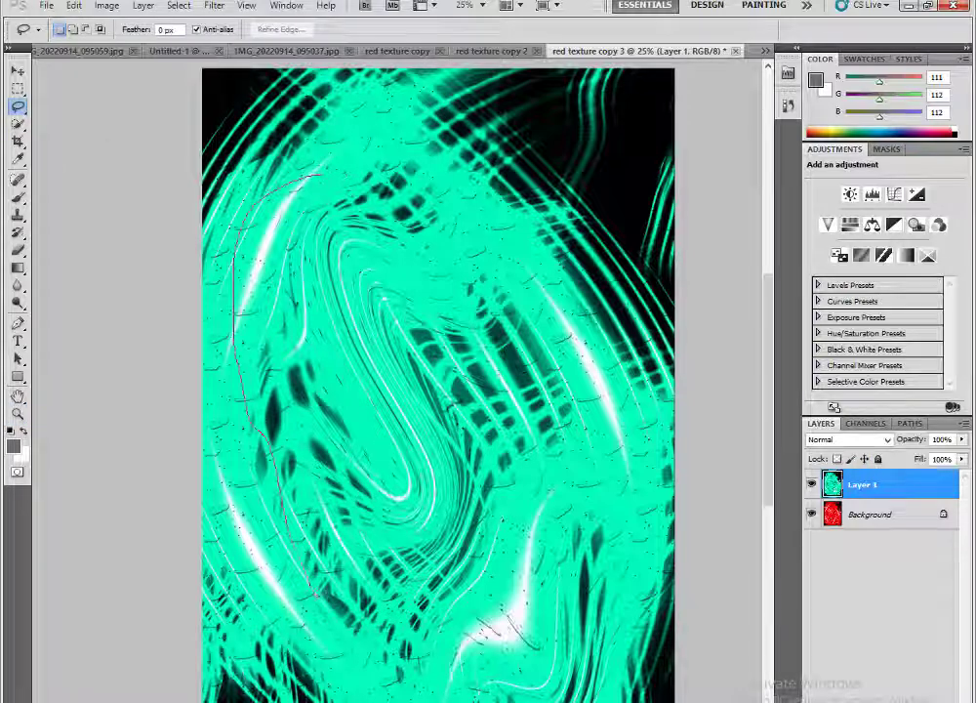
drag(351, 148, 353, 149)
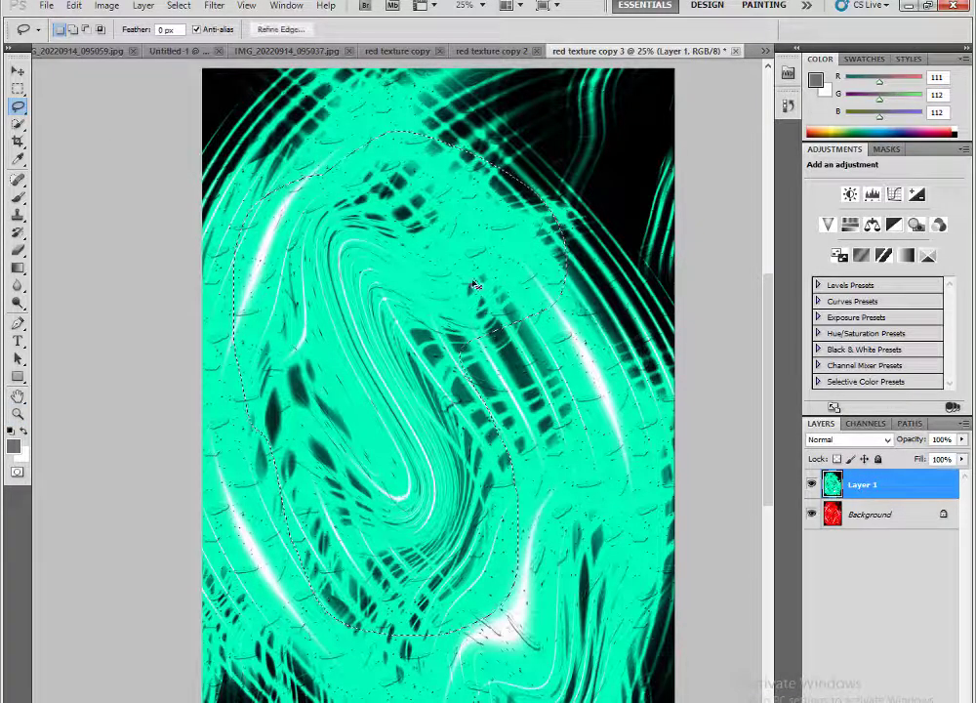
key(ctrl+j)
click(17, 70)
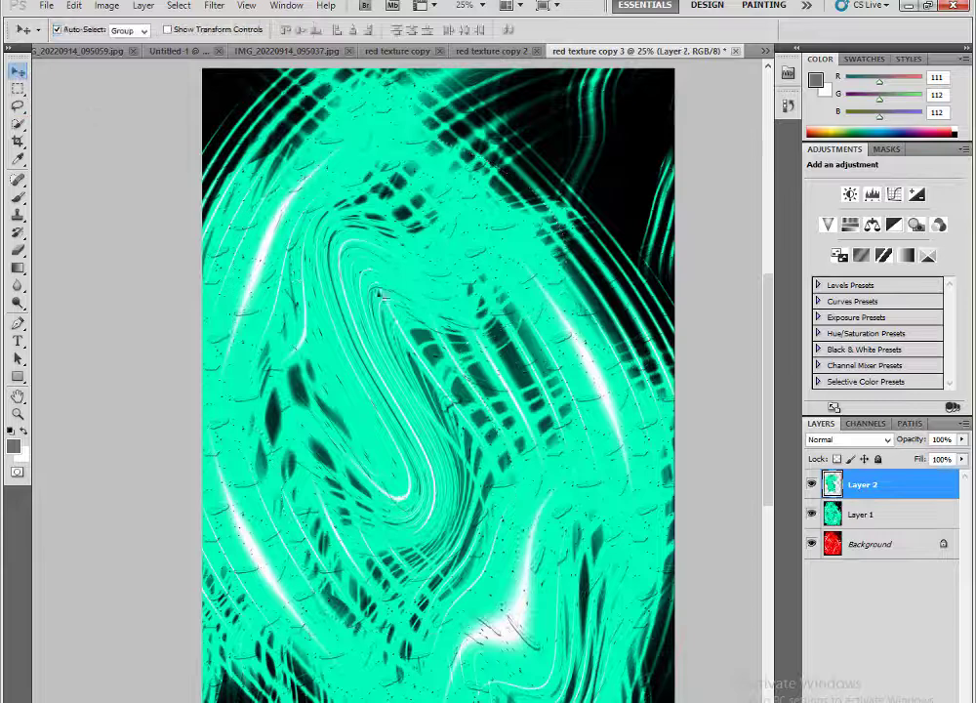
mouse_move(375, 290)
mouse_down()
mouse_move(449, 305)
mouse_move(453, 348)
mouse_move(459, 341)
mouse_up()
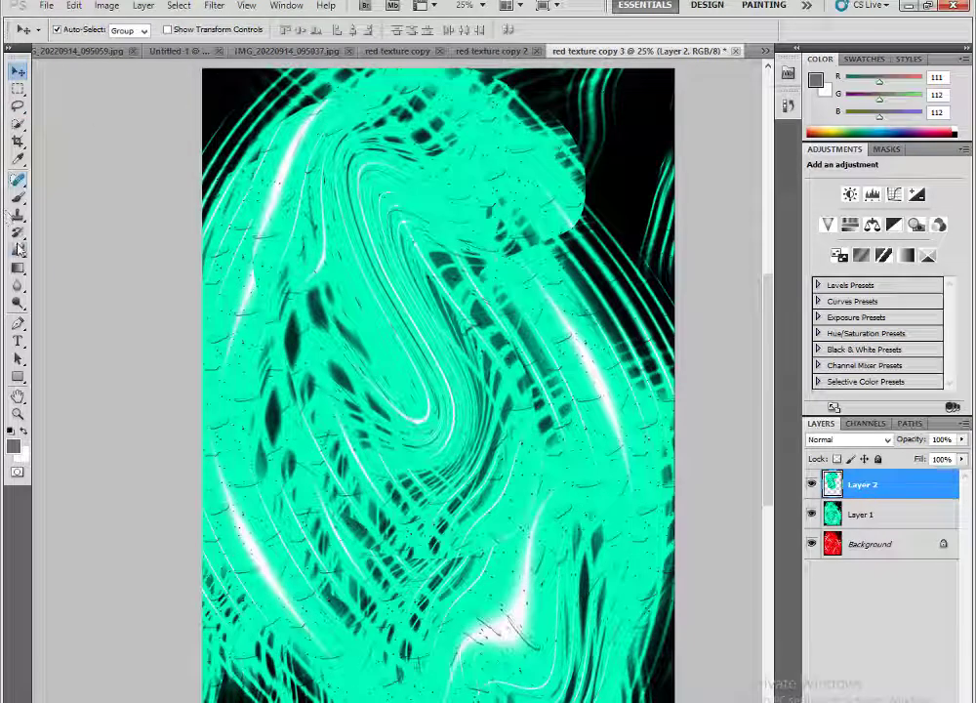
click(812, 515)
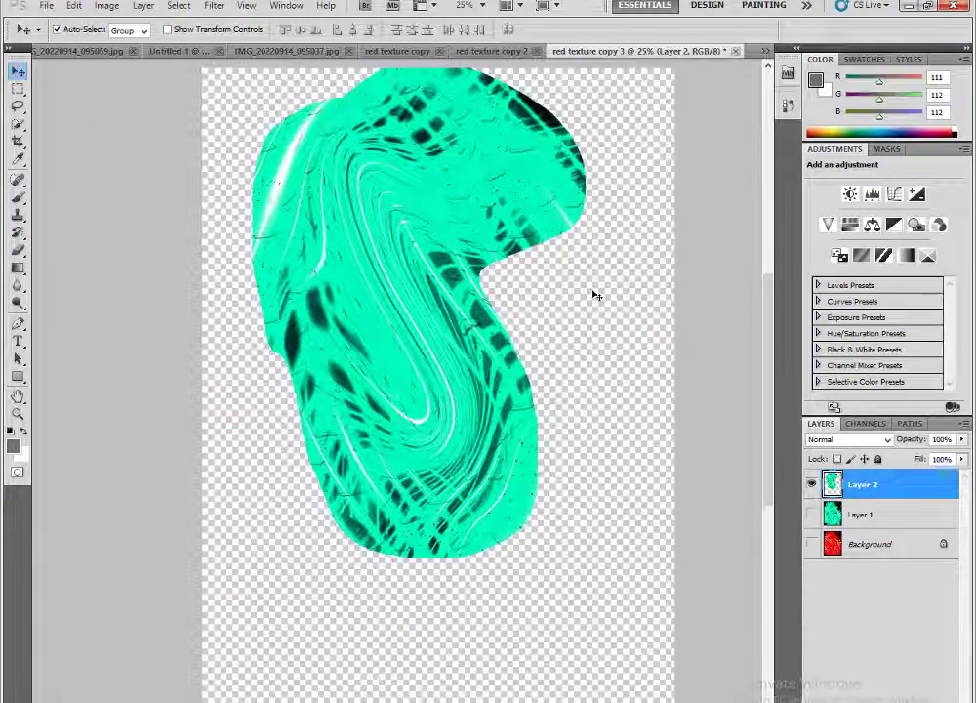
Step: Soft-erase the swirl's left, right and lower edges, then zoom out to the full canvas
click(17, 249)
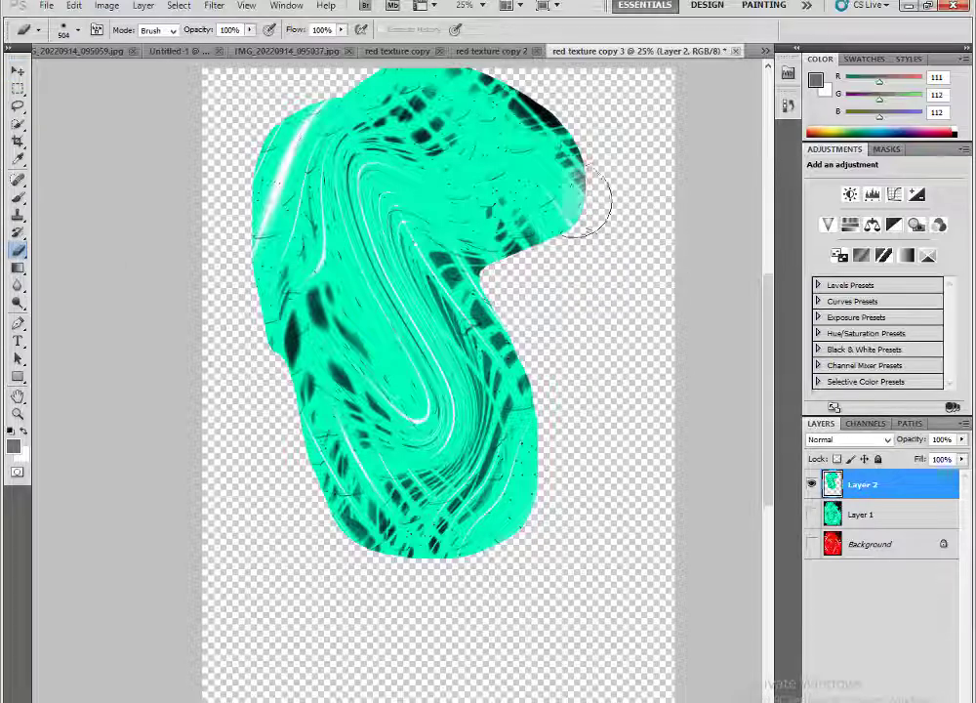
mouse_move(586, 200)
mouse_down()
mouse_move(224, 205)
mouse_move(293, 69)
mouse_move(536, 120)
mouse_move(367, 151)
mouse_up()
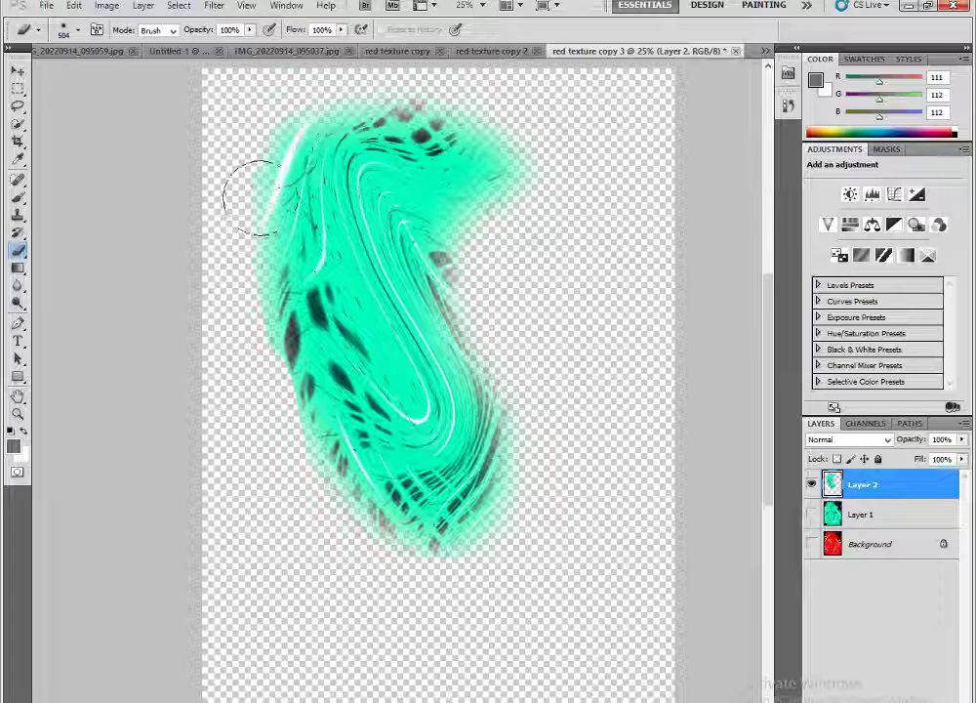
mouse_move(258, 198)
mouse_down()
mouse_move(333, 500)
mouse_move(516, 501)
mouse_move(539, 403)
mouse_up()
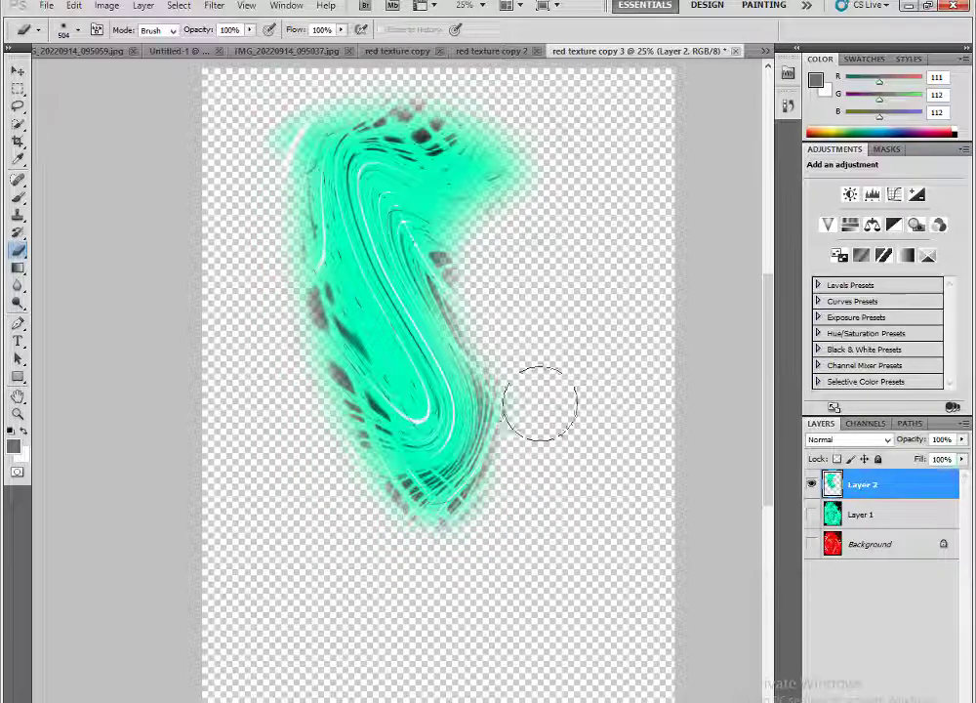
click(18, 413)
alt+click(124, 215)
Step: Duplicate the swirl, rotate the copy about 161°, and move it down-left
click(17, 68)
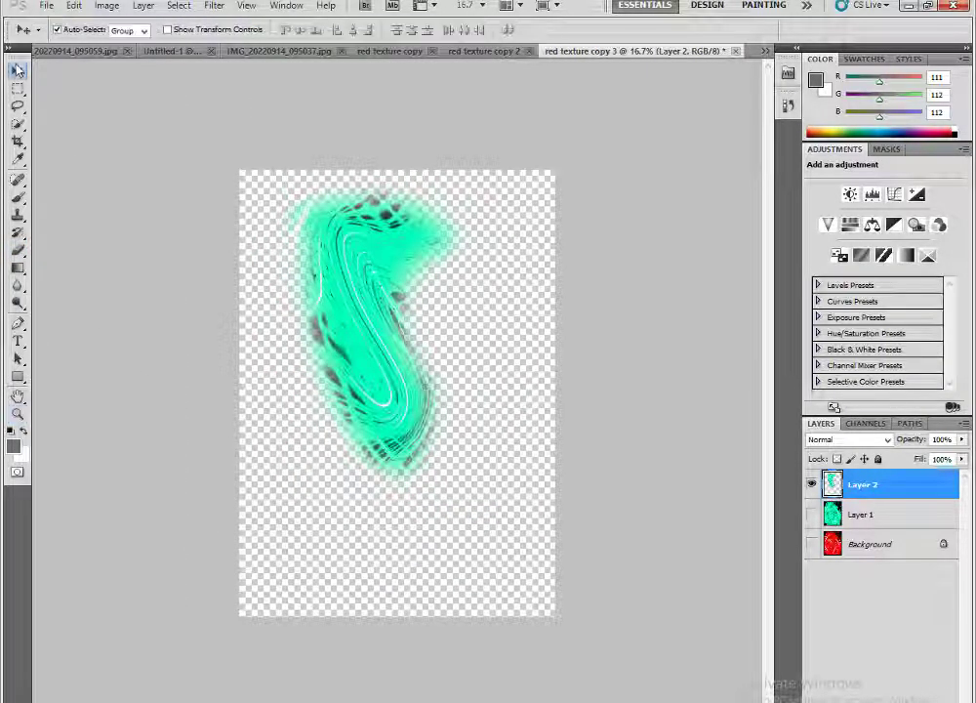
mouse_move(376, 371)
mouse_down()
mouse_move(435, 523)
mouse_move(476, 572)
mouse_move(450, 511)
mouse_up()
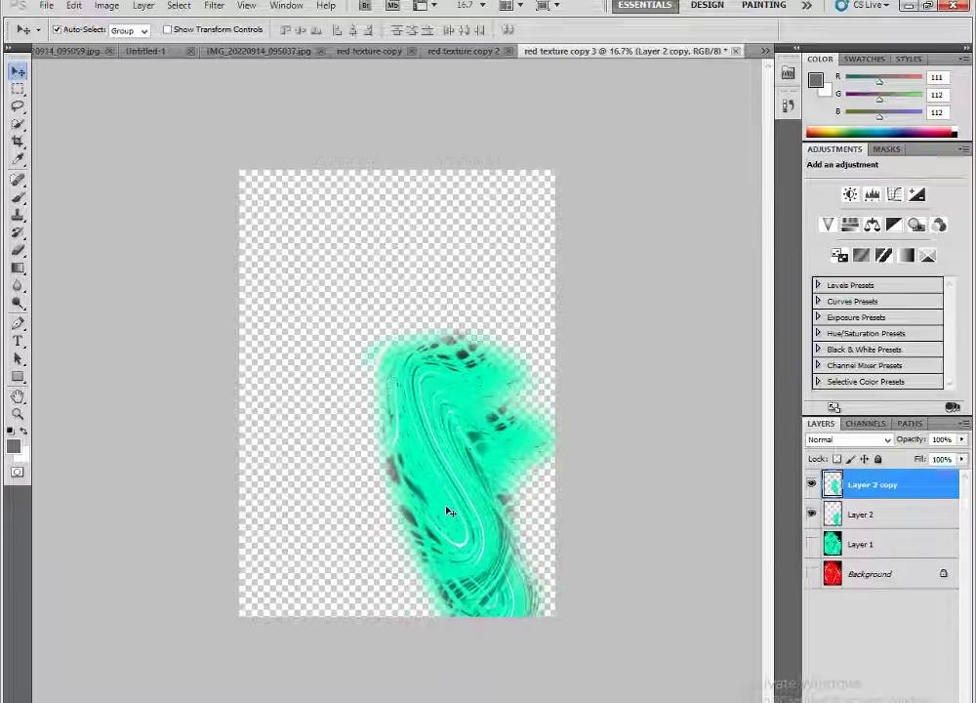
key(ctrl+t)
drag(610, 678, 392, 218)
drag(479, 511, 444, 566)
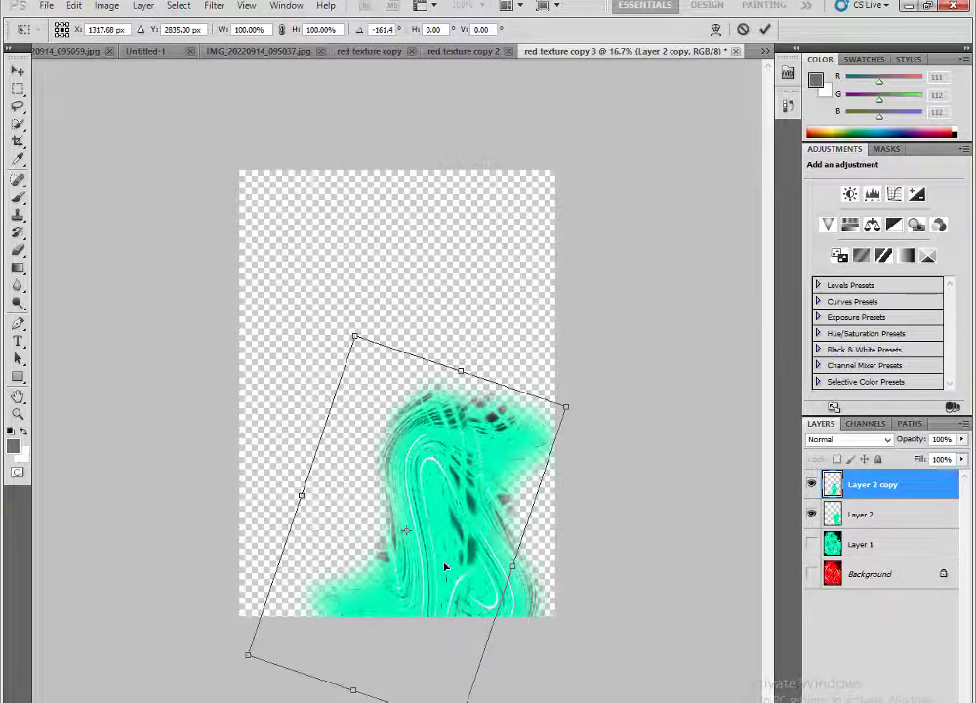
key(Return)
Step: Shift the copy's hue to blue and merge it into Layer 2
key(ctrl+u)
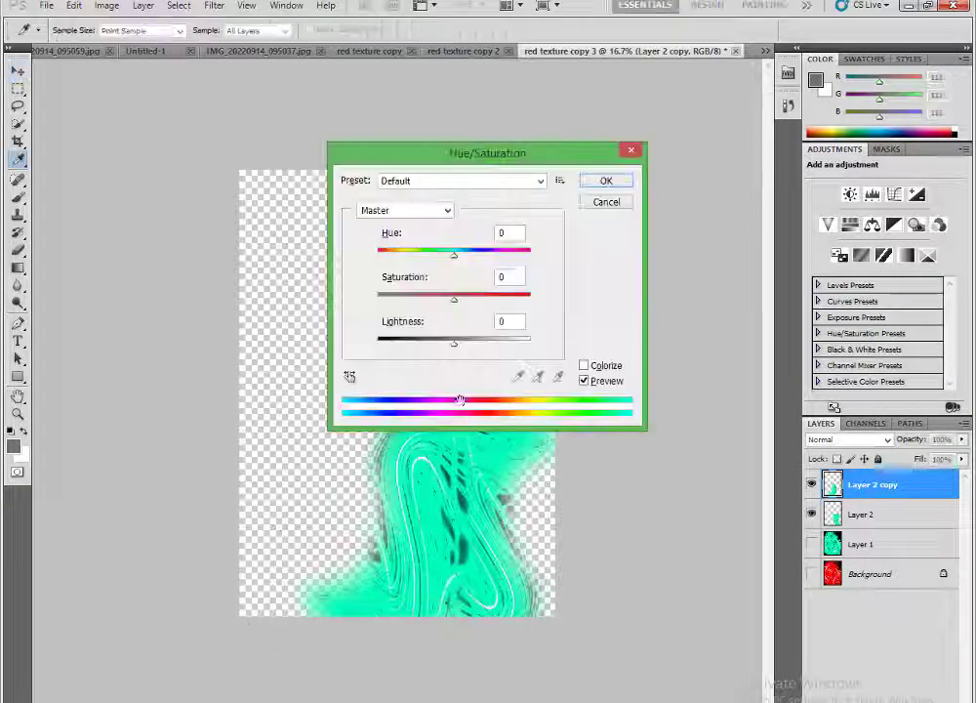
drag(478, 258, 491, 258)
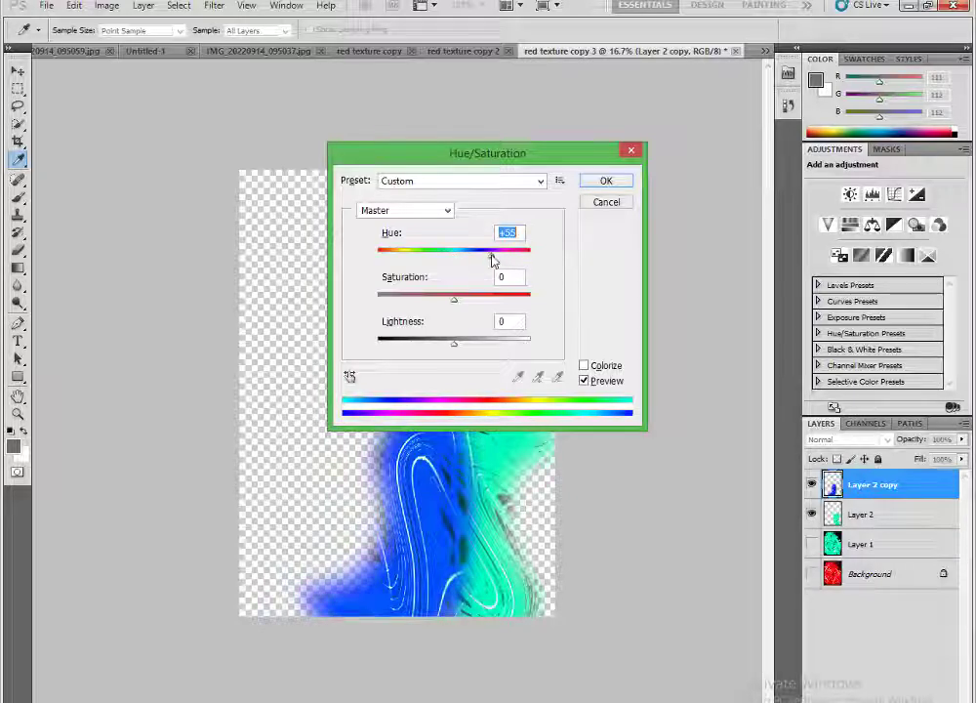
click(602, 182)
key(ctrl+e)
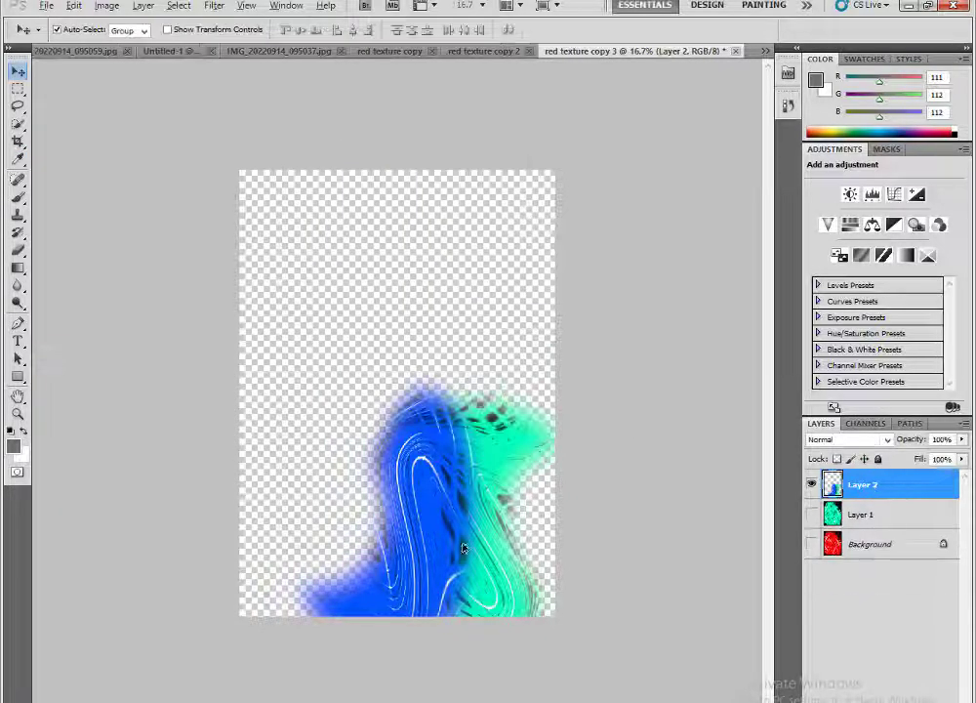
Step: Duplicate Layer 2, move the copy up, and rotate it about -154°
drag(465, 531, 291, 307)
key(ctrl+t)
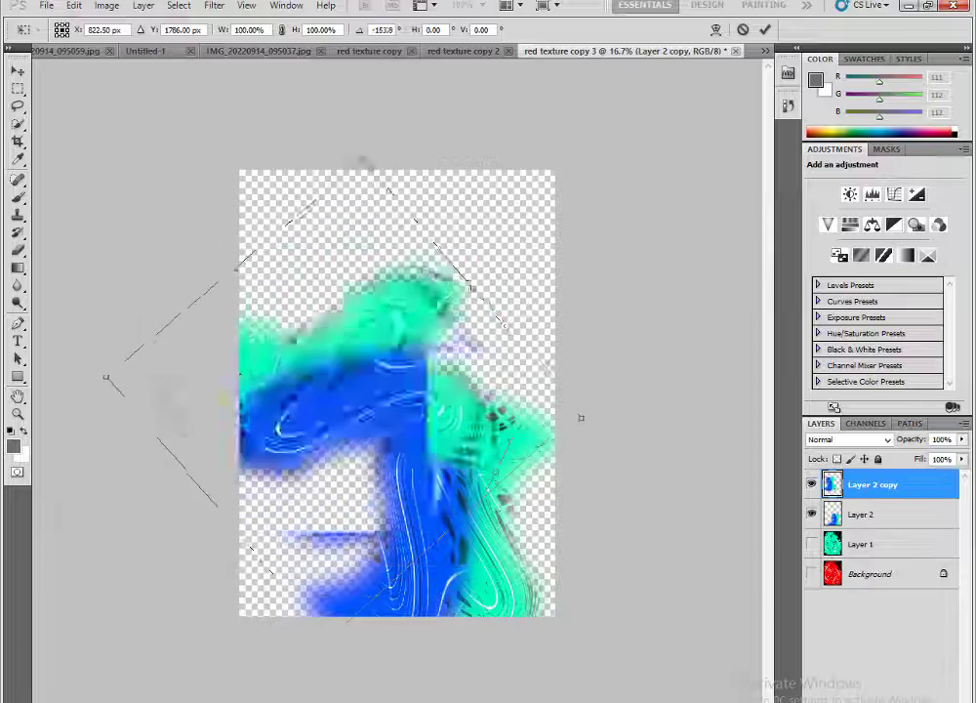
mouse_move(261, 572)
mouse_down()
mouse_move(394, 354)
mouse_move(515, 404)
mouse_move(571, 509)
mouse_move(331, 482)
mouse_move(354, 501)
mouse_move(386, 391)
mouse_up()
key(Return)
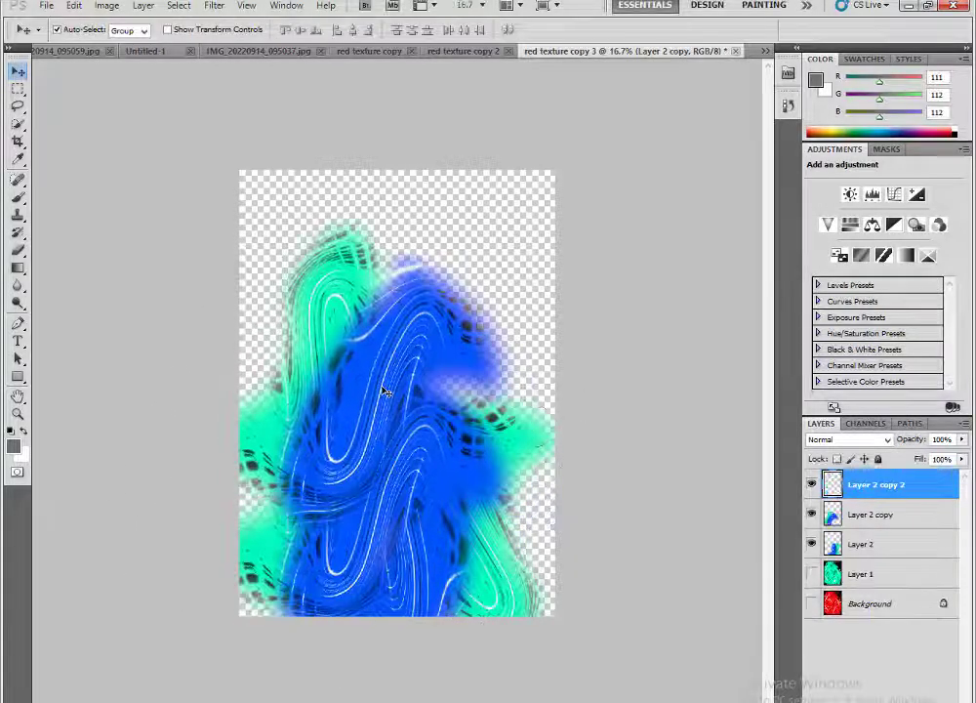
Step: Rotate a swirl copy to about -169°, shrink it to 89%, and move it down-left
key(ctrl+t)
mouse_move(464, 602)
mouse_down()
mouse_move(320, 631)
mouse_move(239, 89)
mouse_up()
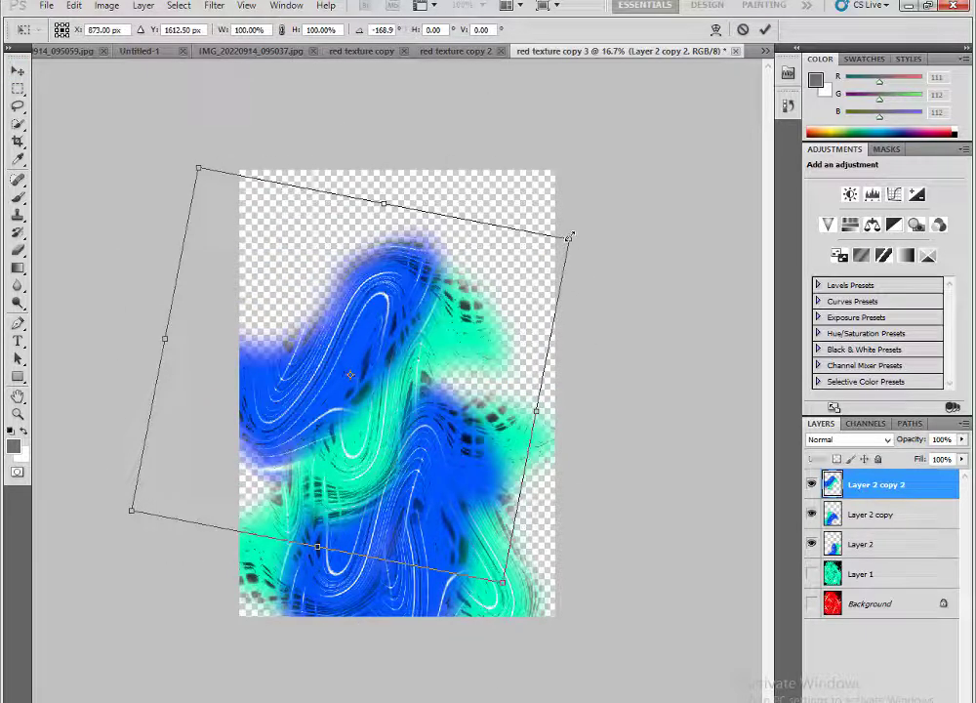
drag(571, 235, 544, 248)
mouse_move(410, 351)
mouse_down()
mouse_move(352, 411)
mouse_move(334, 415)
mouse_move(316, 488)
mouse_up()
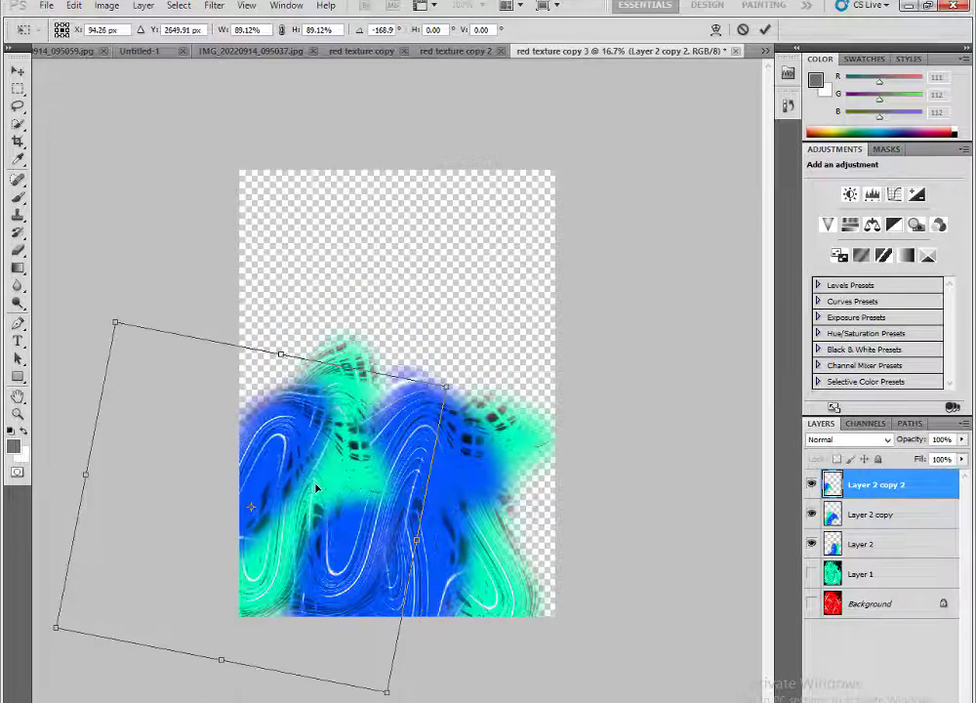
key(Return)
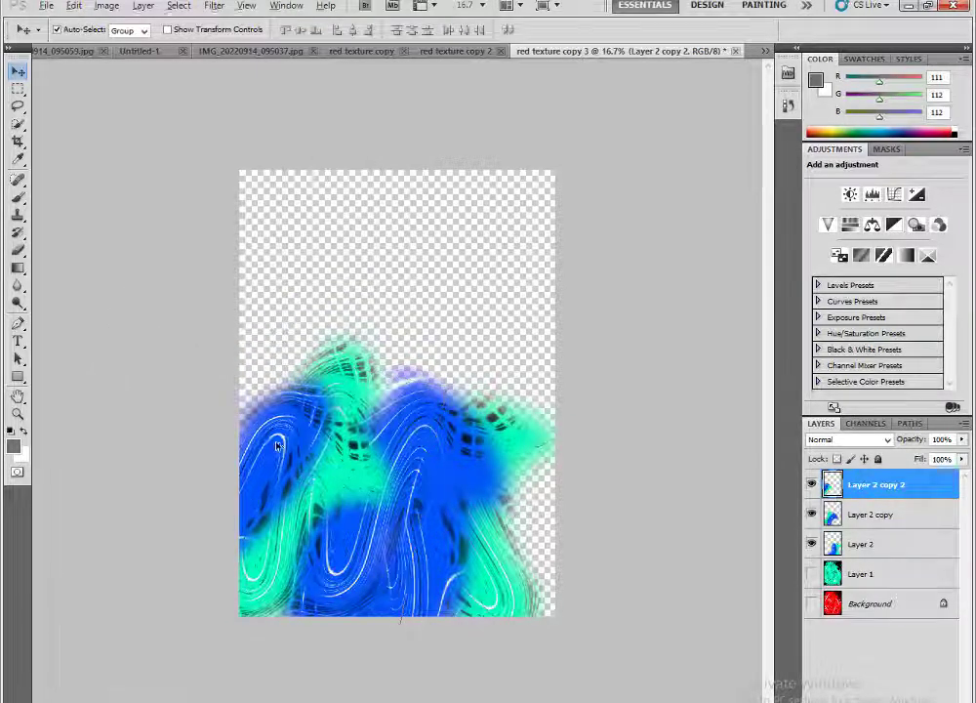
Step: Move a swirl copy right, shift its hue +92 toward magenta, and merge visible layers
drag(277, 446, 532, 512)
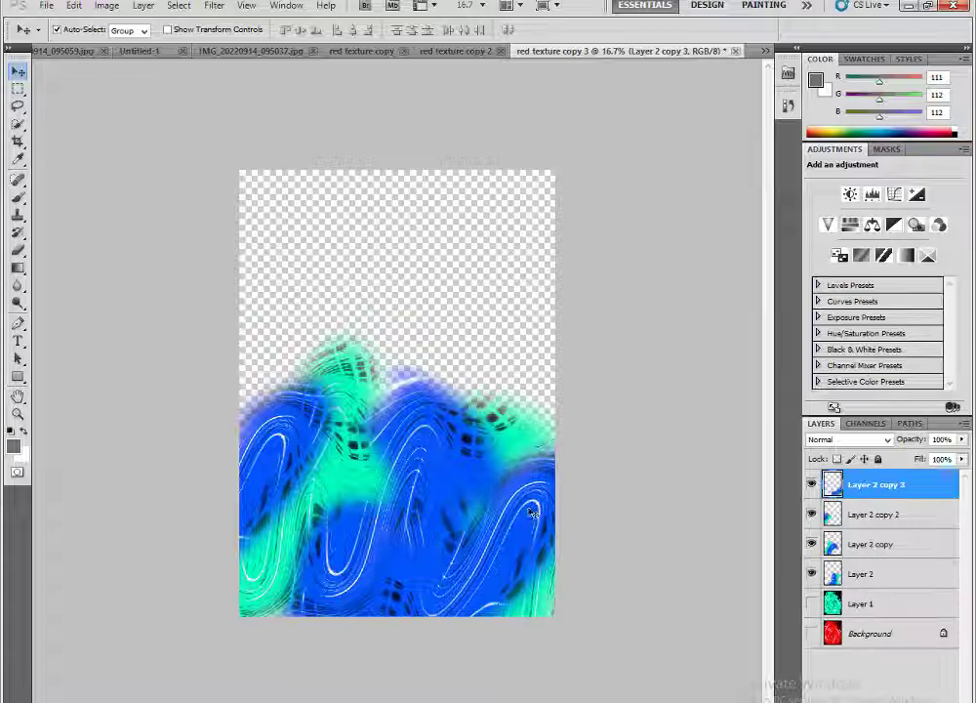
key(ctrl+u)
drag(450, 255, 503, 262)
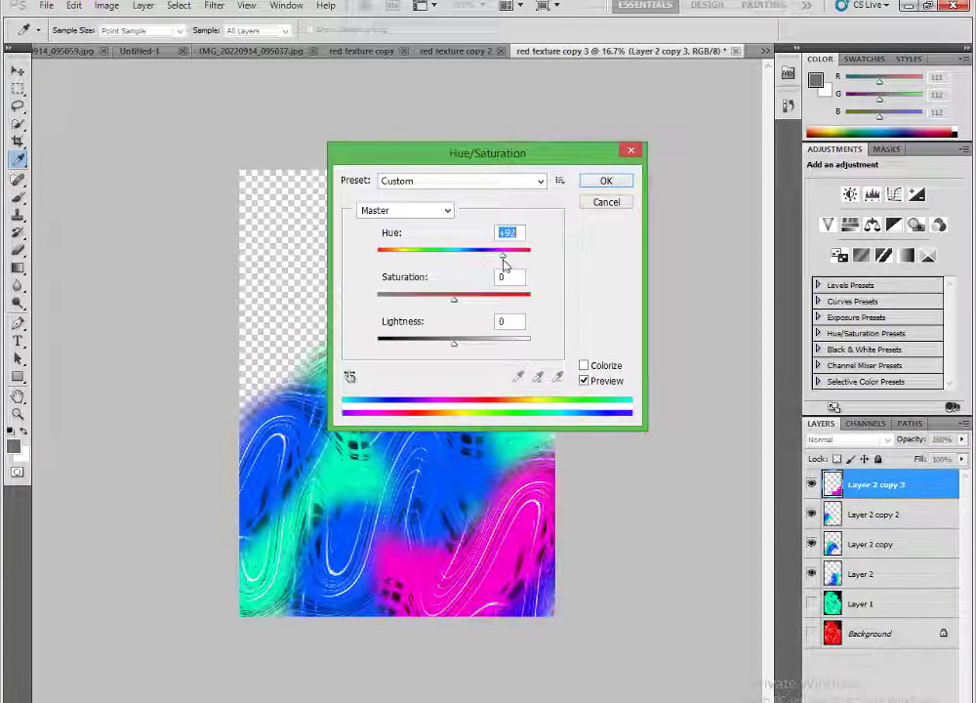
click(606, 181)
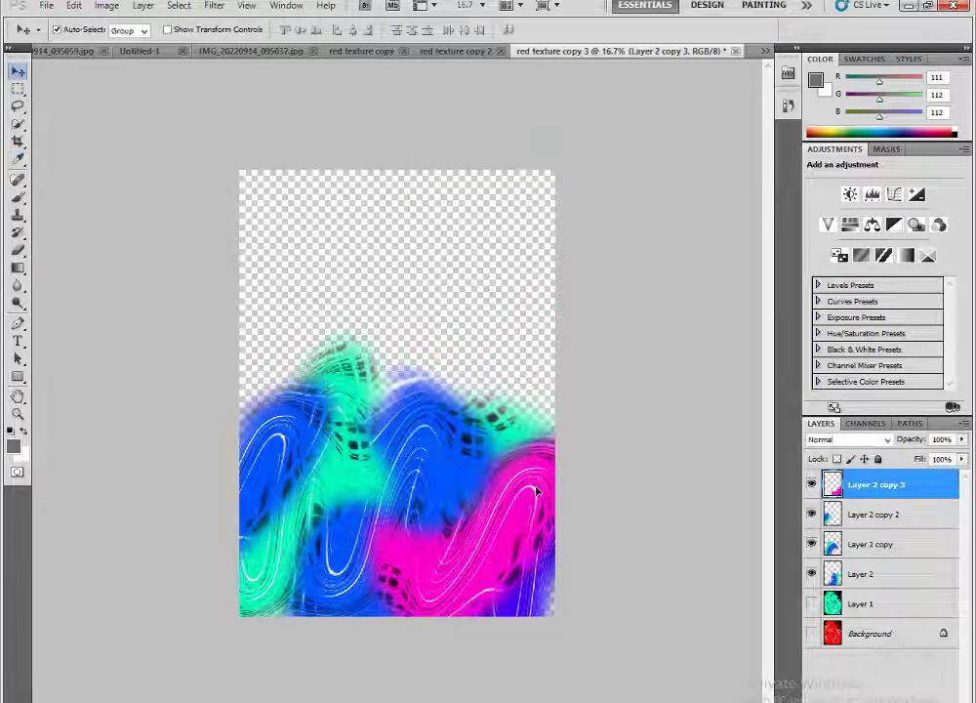
key(shift+ctrl+e)
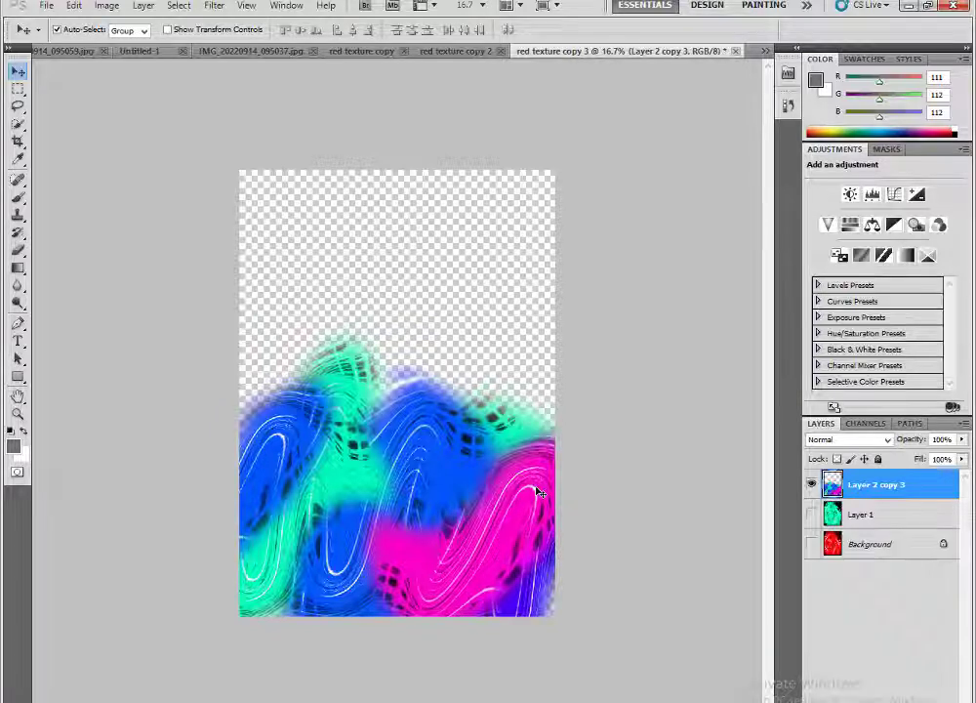
Step: Cover the gap with a flipped, enlarged copy of the texture, merge down, and duplicate
key(ctrl+j)
drag(414, 504, 434, 323)
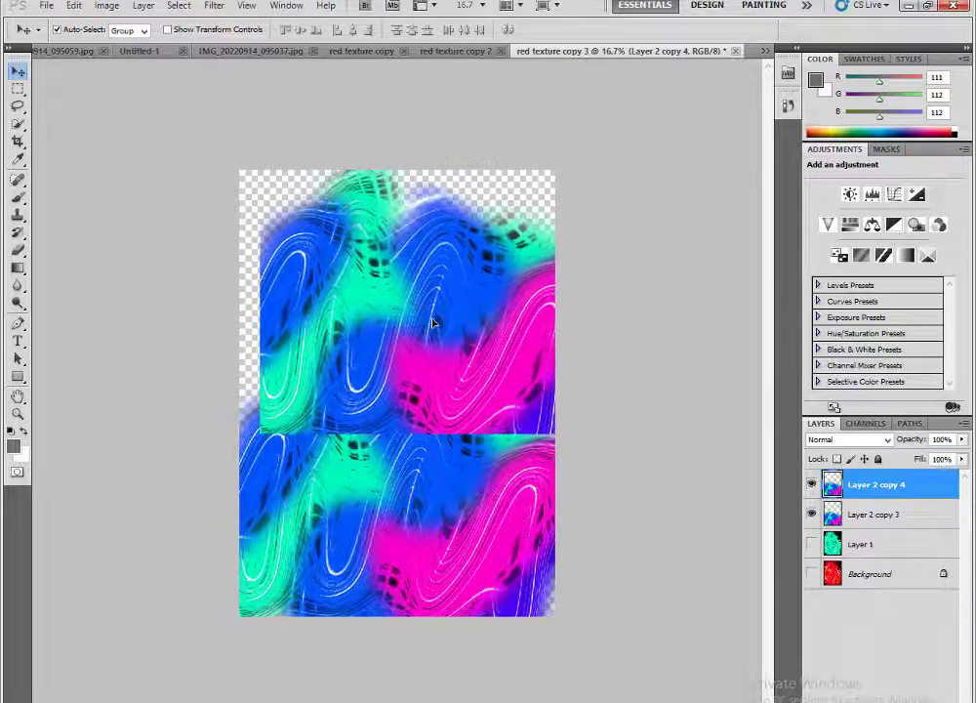
key(ctrl+t)
drag(458, 441, 381, 127)
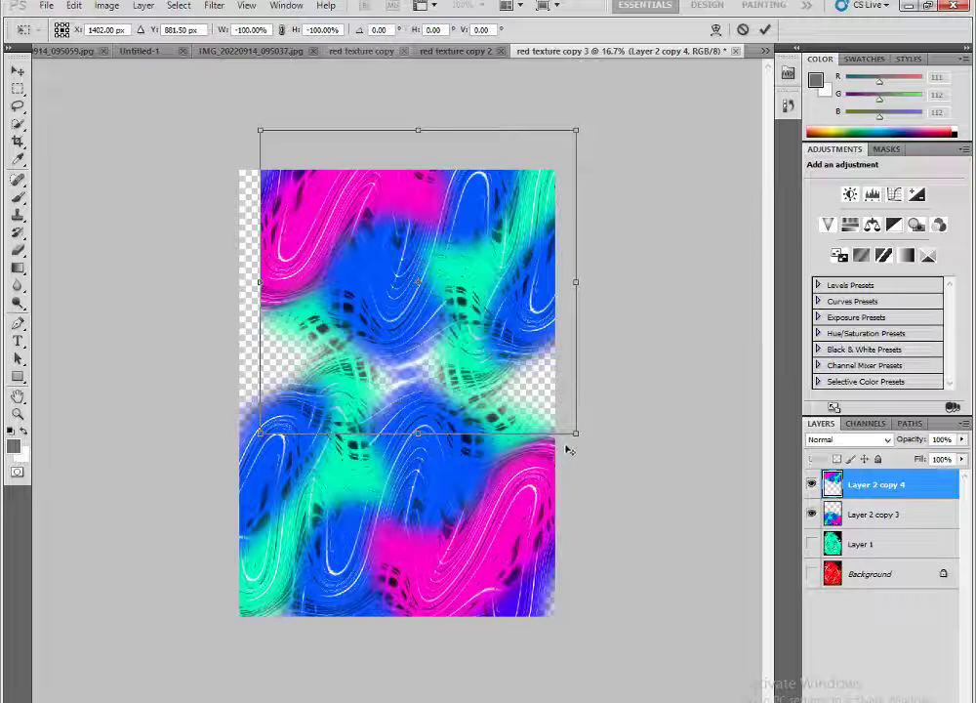
drag(575, 433, 616, 475)
drag(532, 380, 532, 446)
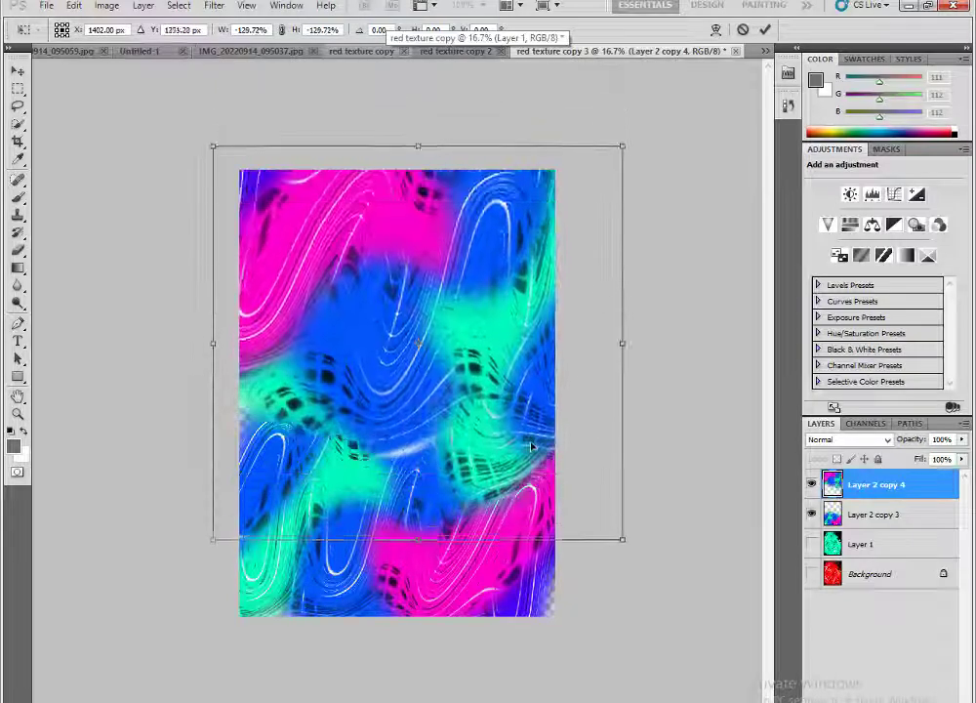
drag(647, 499, 660, 497)
key(Return)
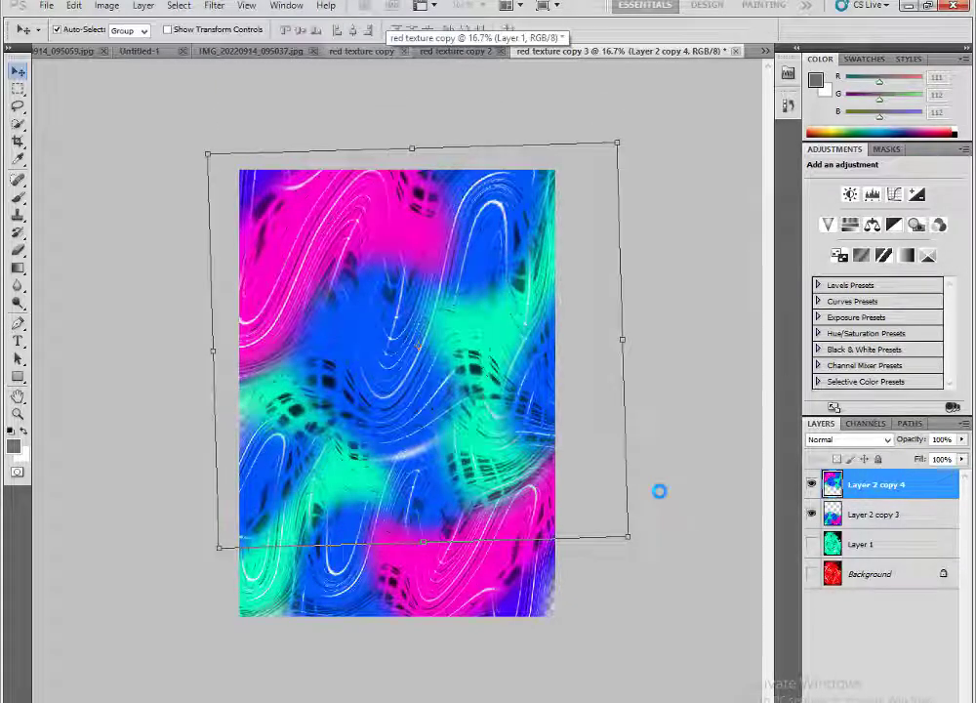
key(ctrl+e)
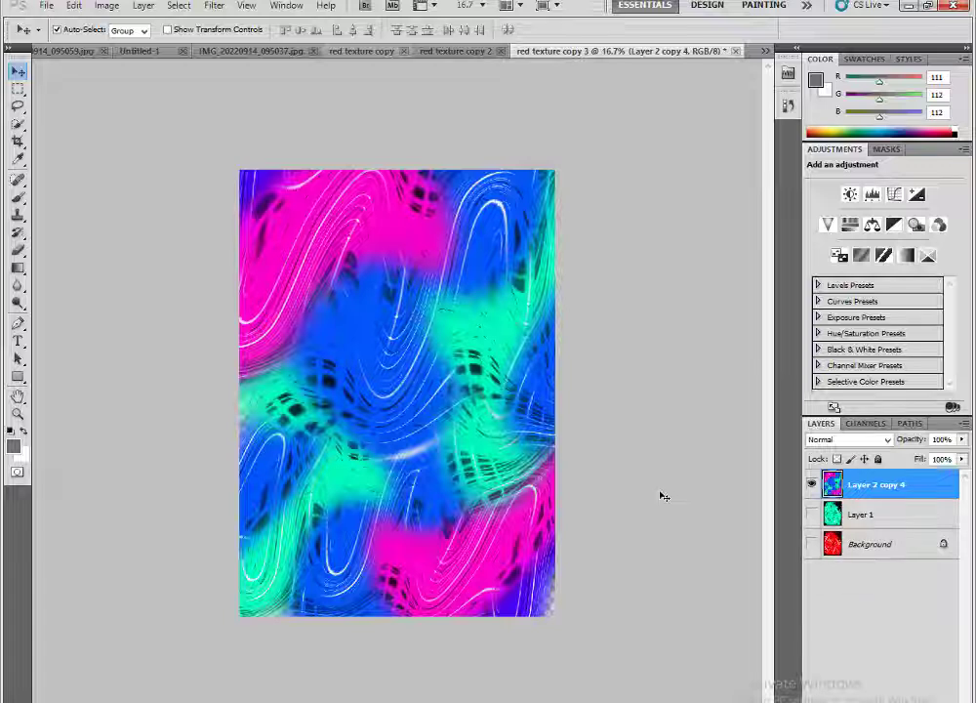
key(ctrl+j)
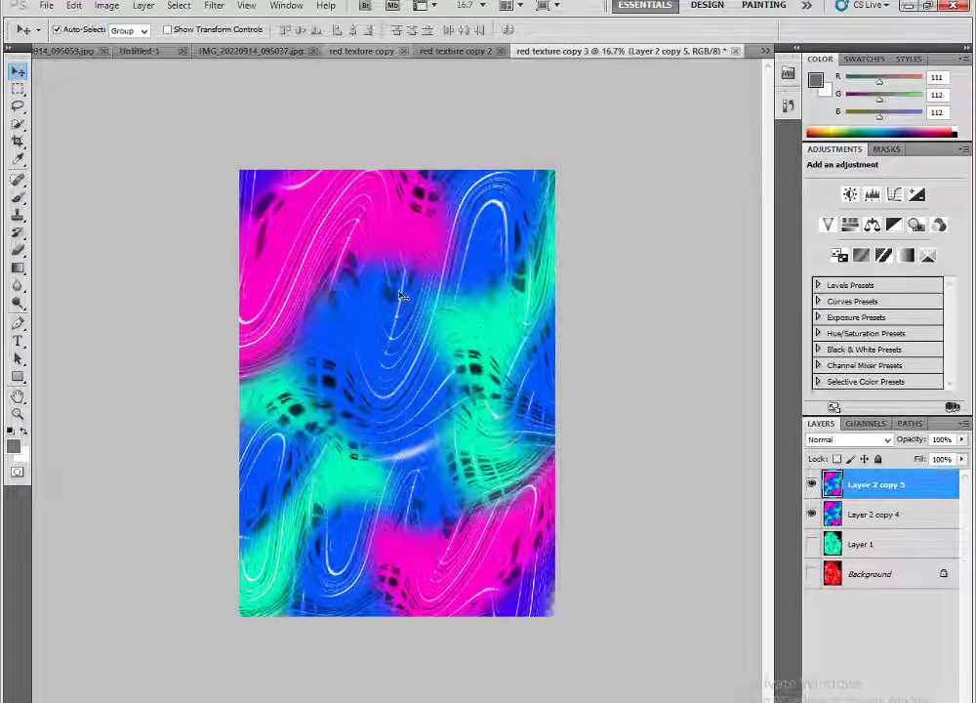
Step: Apply an S-curve on Layer 2 copy 5, raising highlights and lowering shadows
click(103, 6)
mouse_move(128, 43)
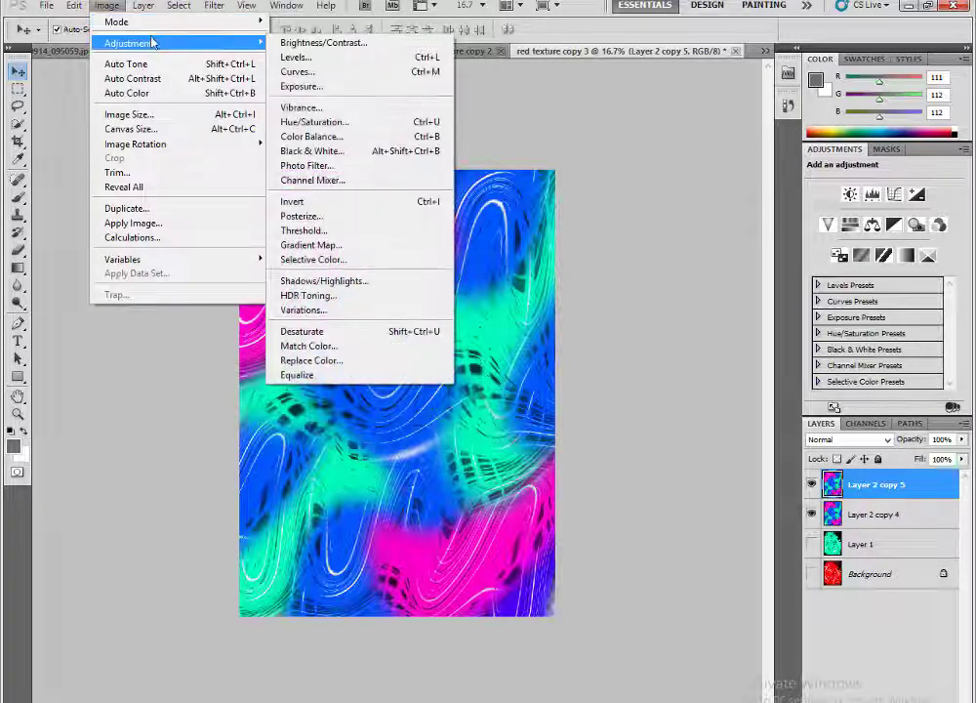
click(299, 73)
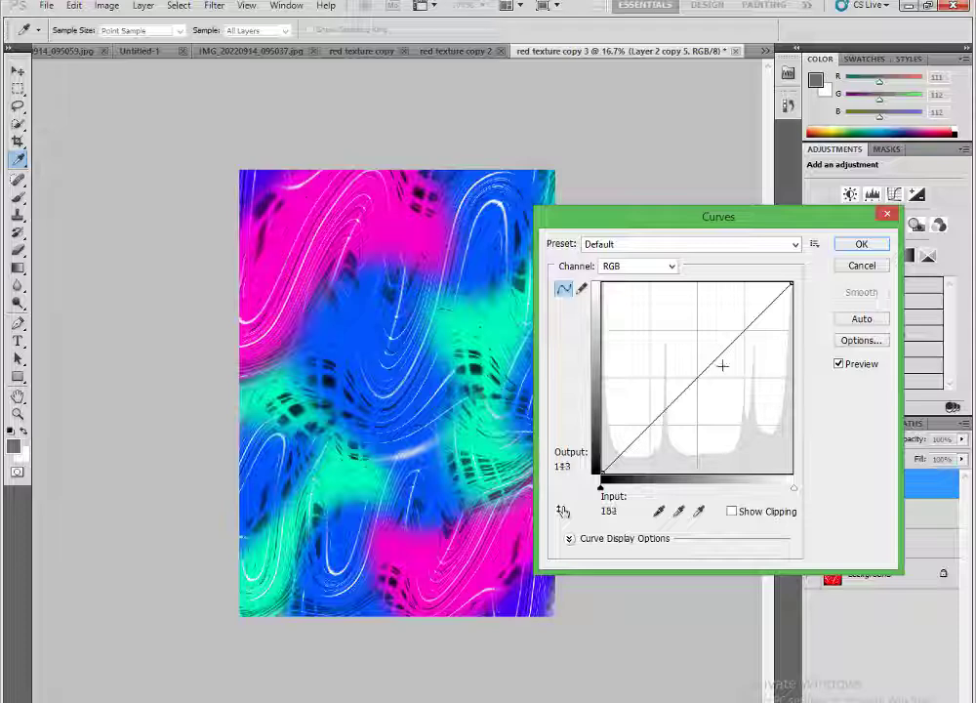
drag(721, 365, 719, 335)
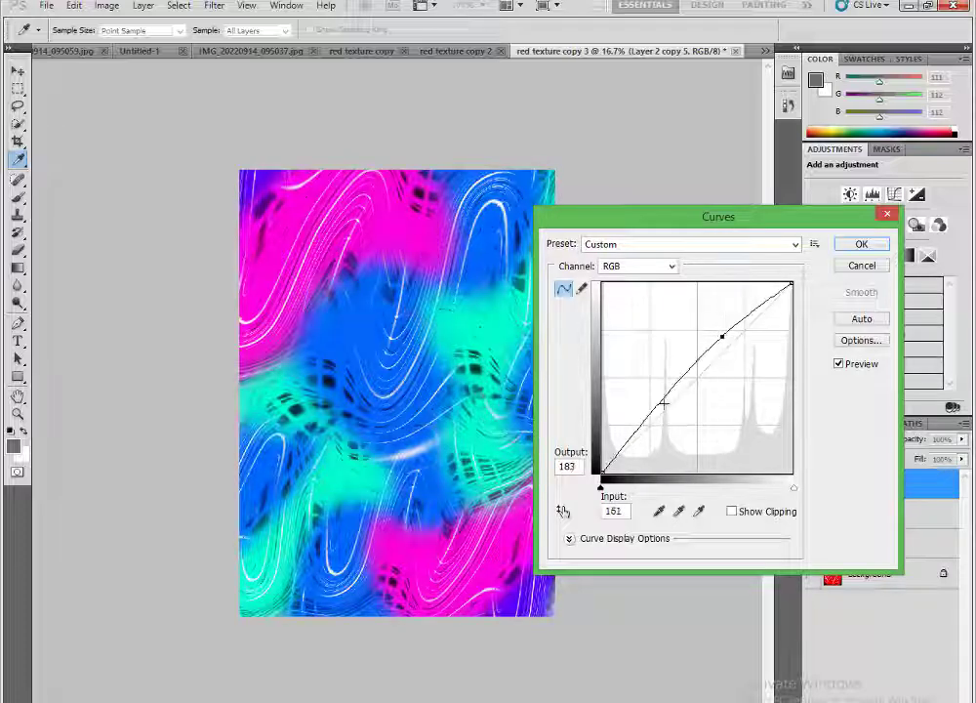
drag(664, 406, 672, 411)
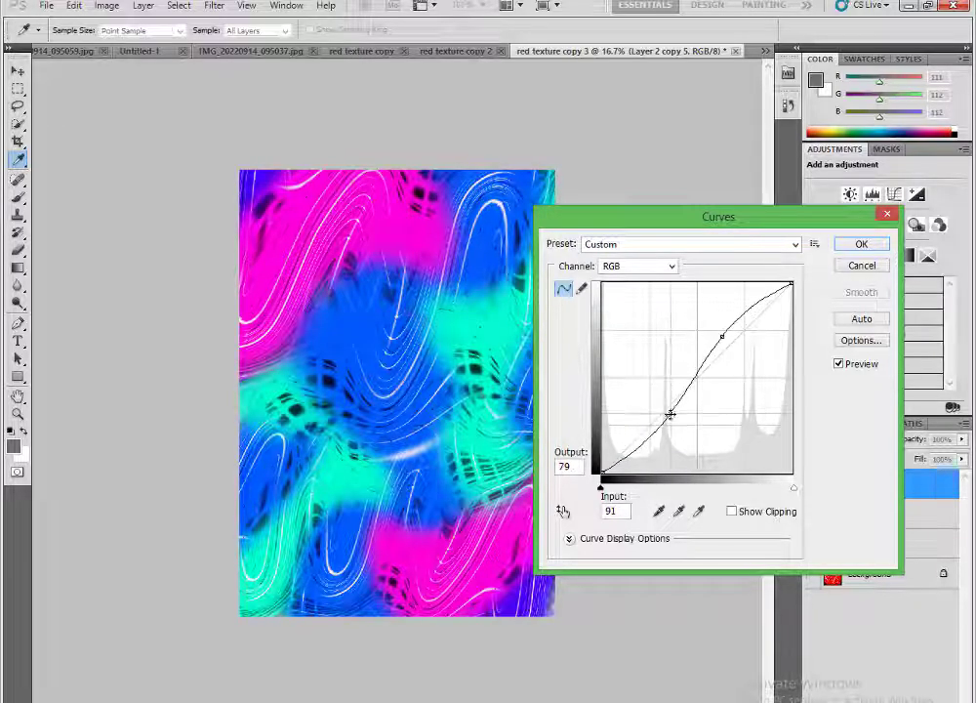
click(860, 244)
click(106, 6)
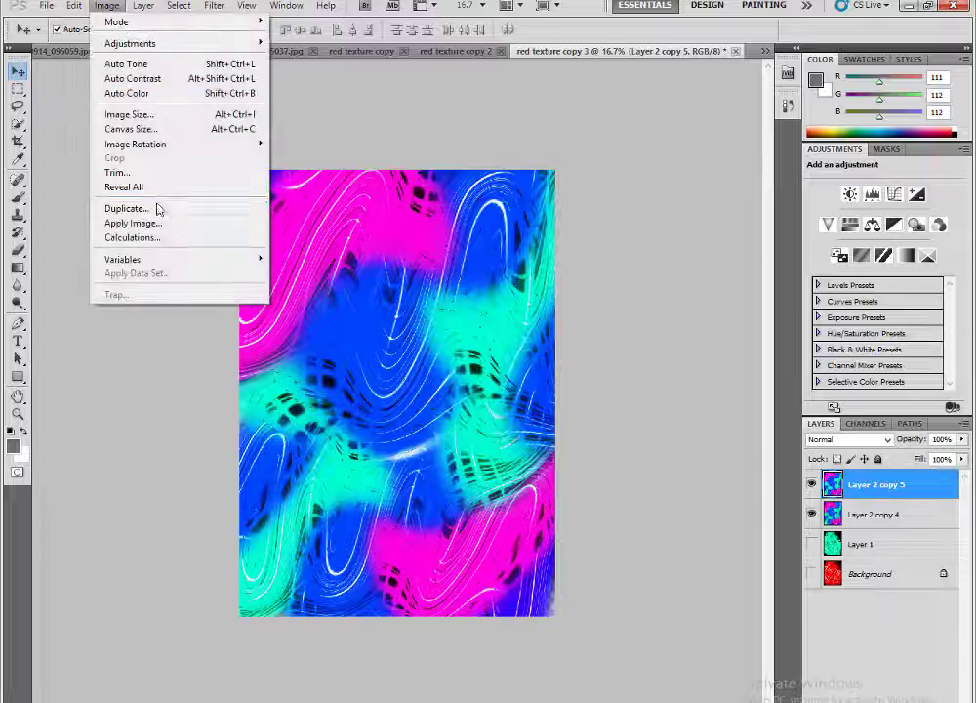
Step: Duplicate the texture document as 'red texture copy 4'
click(127, 209)
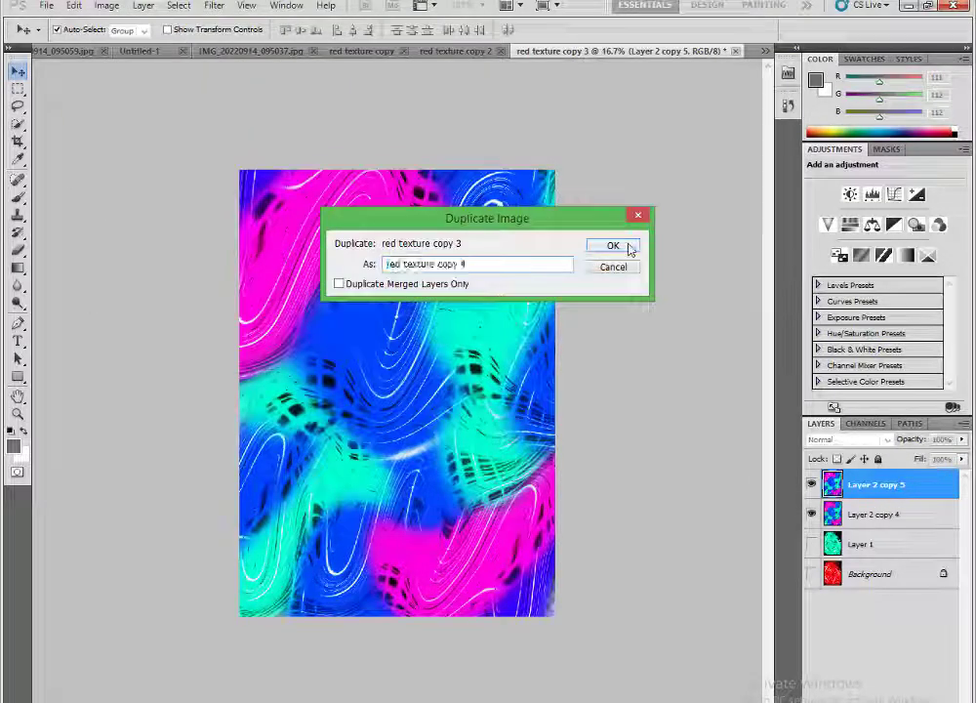
click(613, 246)
click(213, 6)
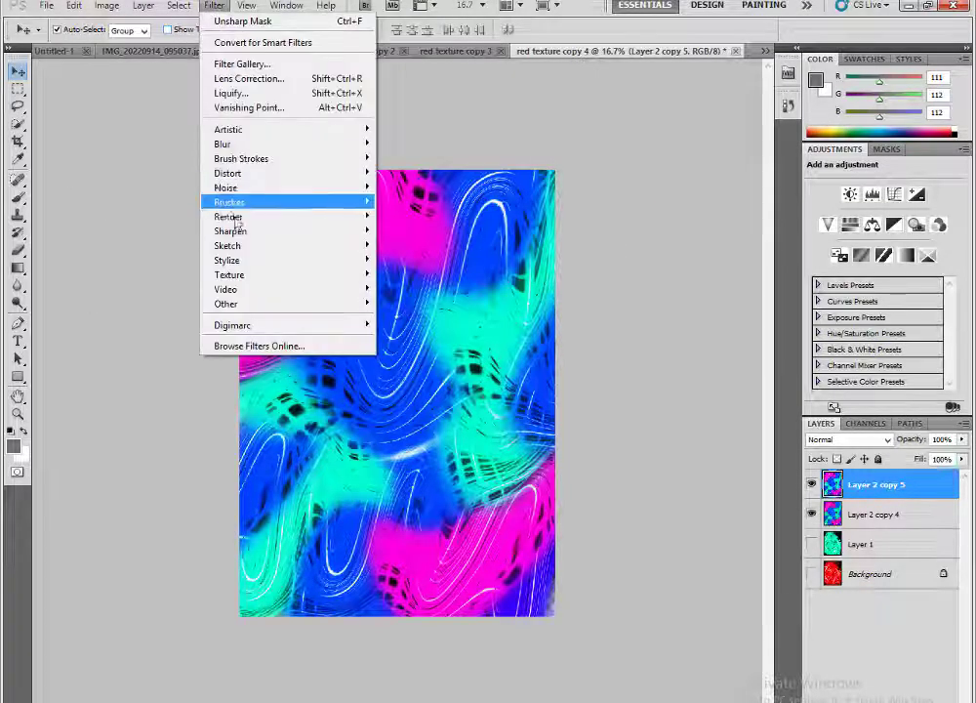
click(496, 296)
Step: Lasso the central swirl onto its own layer and apply the Halftone Pattern filter
click(18, 105)
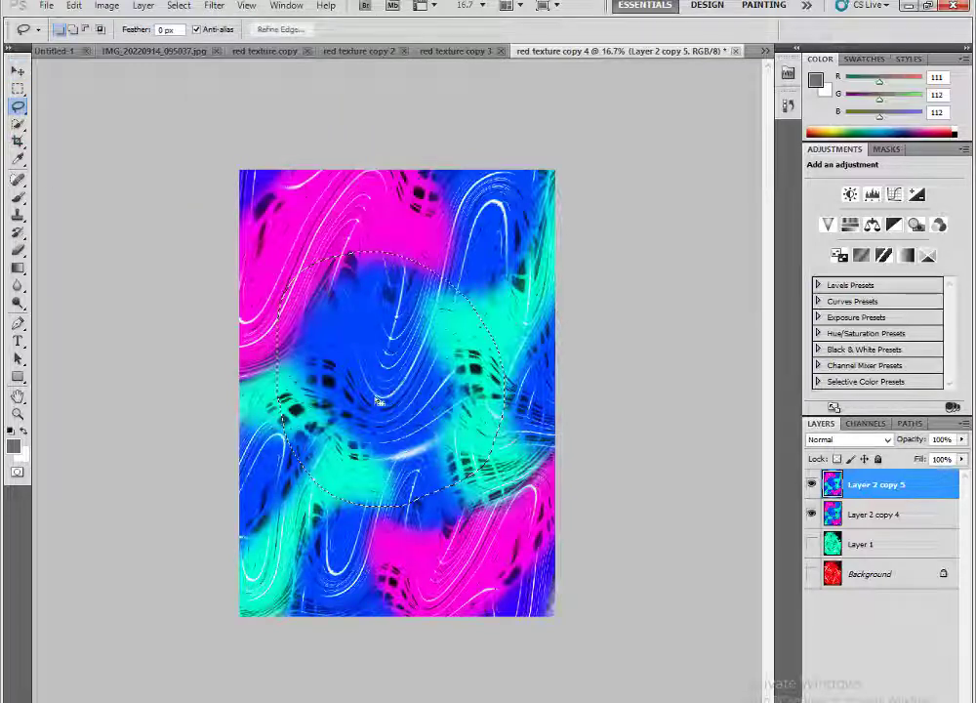
key(ctrl+j)
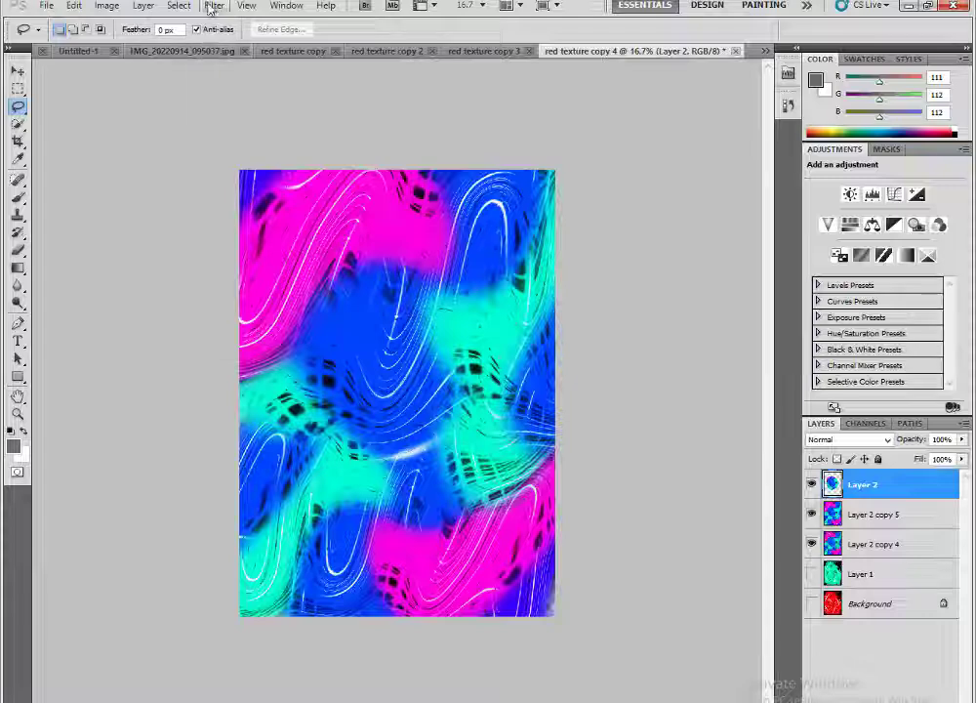
click(211, 8)
mouse_move(229, 245)
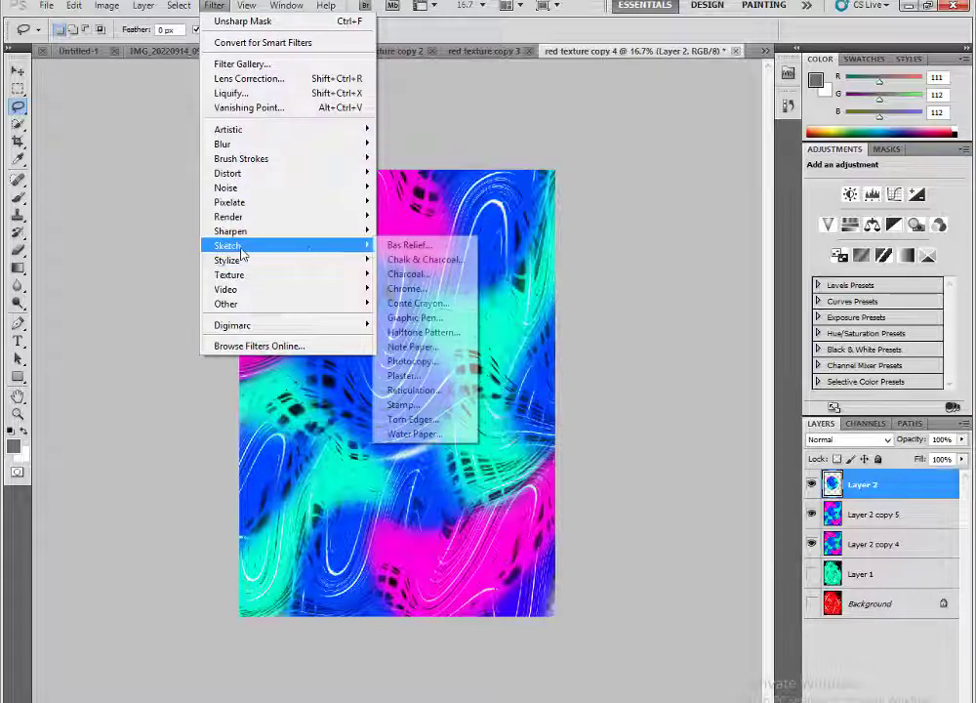
click(441, 333)
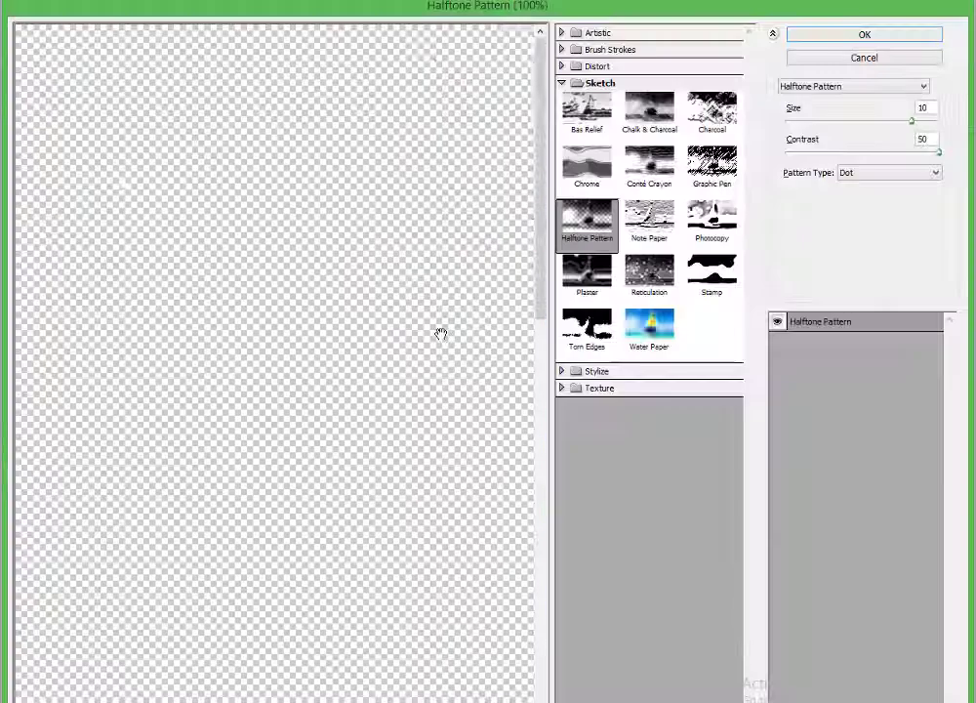
click(856, 35)
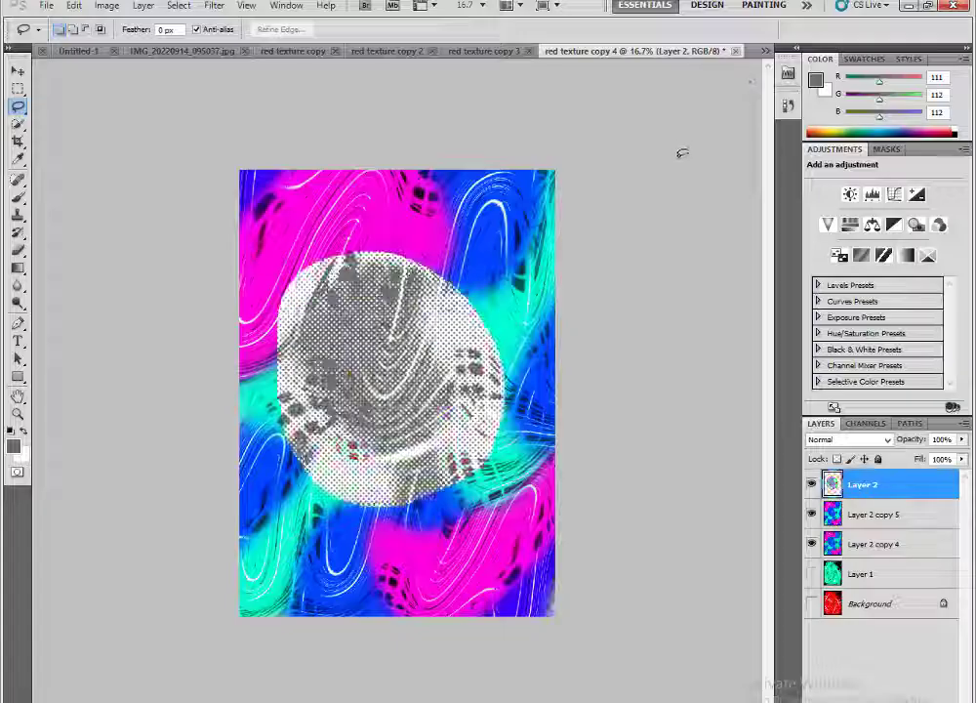
Step: Erase the top, left and upper-right edges of the halftone circle to soften it
click(18, 250)
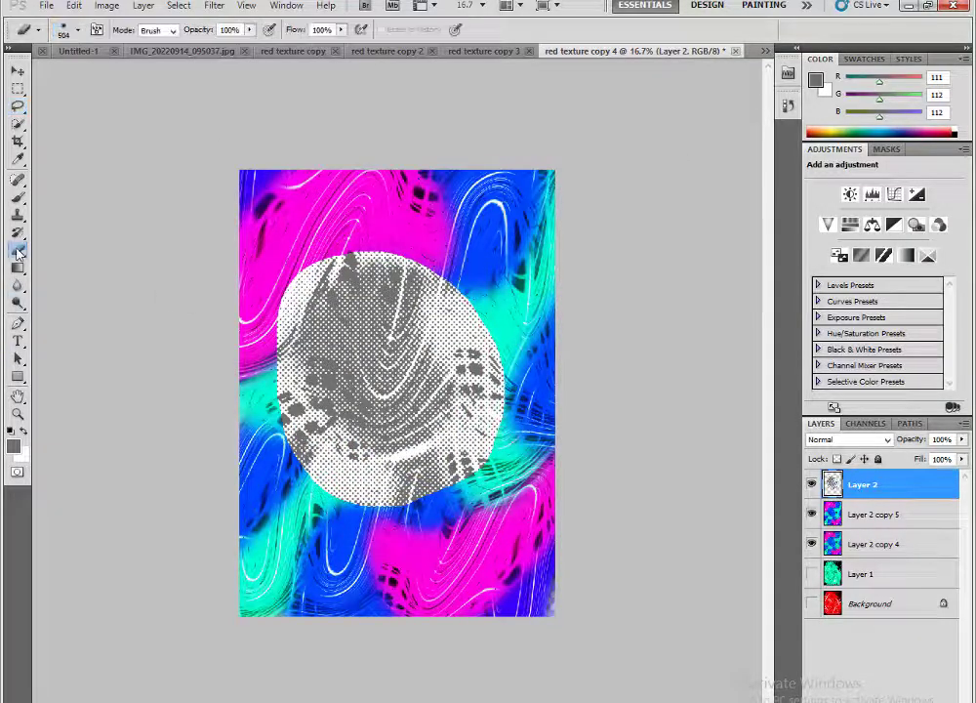
drag(457, 276, 386, 259)
mouse_move(230, 283)
mouse_down()
mouse_move(258, 371)
mouse_move(352, 396)
mouse_up()
drag(463, 308, 378, 239)
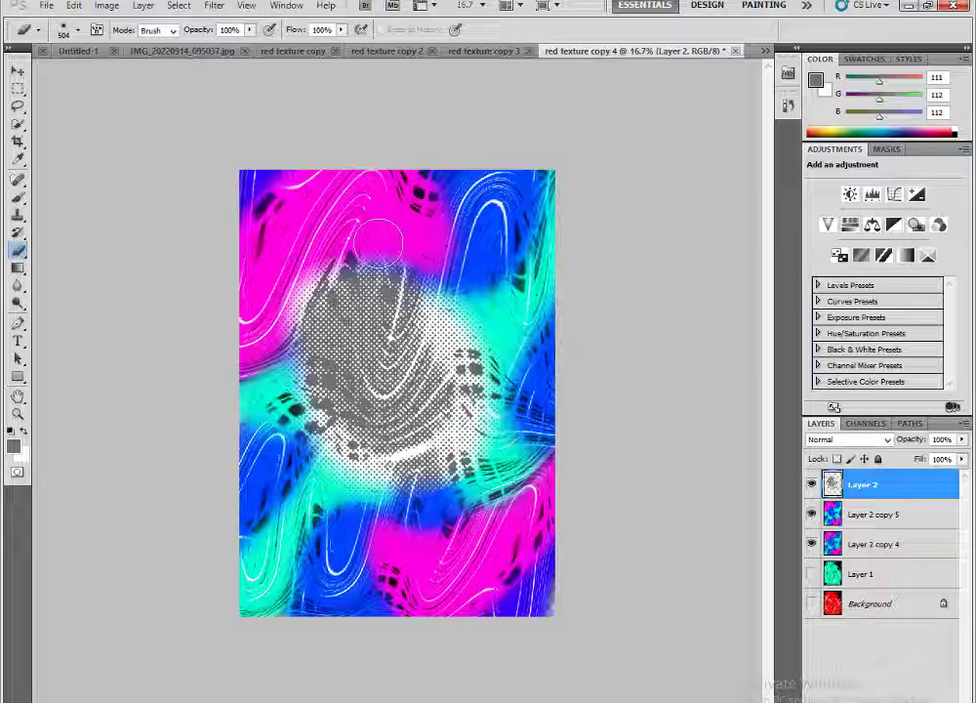
Step: Try a copy of the halftone rotated about 178°, then delete it and close the document
click(18, 70)
drag(322, 288, 391, 396)
key(ctrl+t)
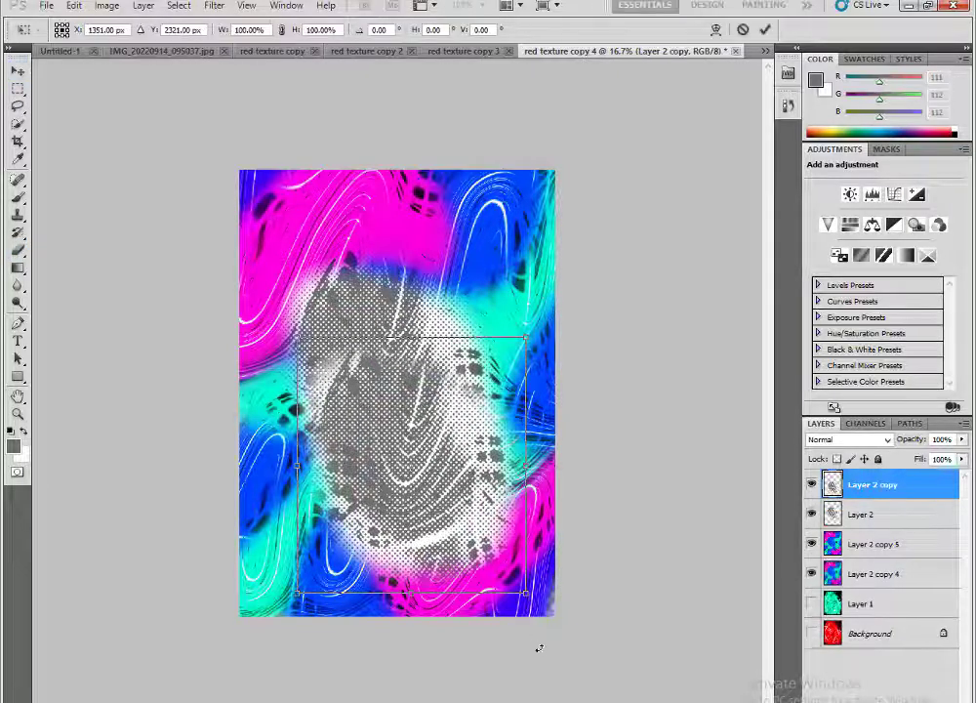
drag(539, 648, 179, 160)
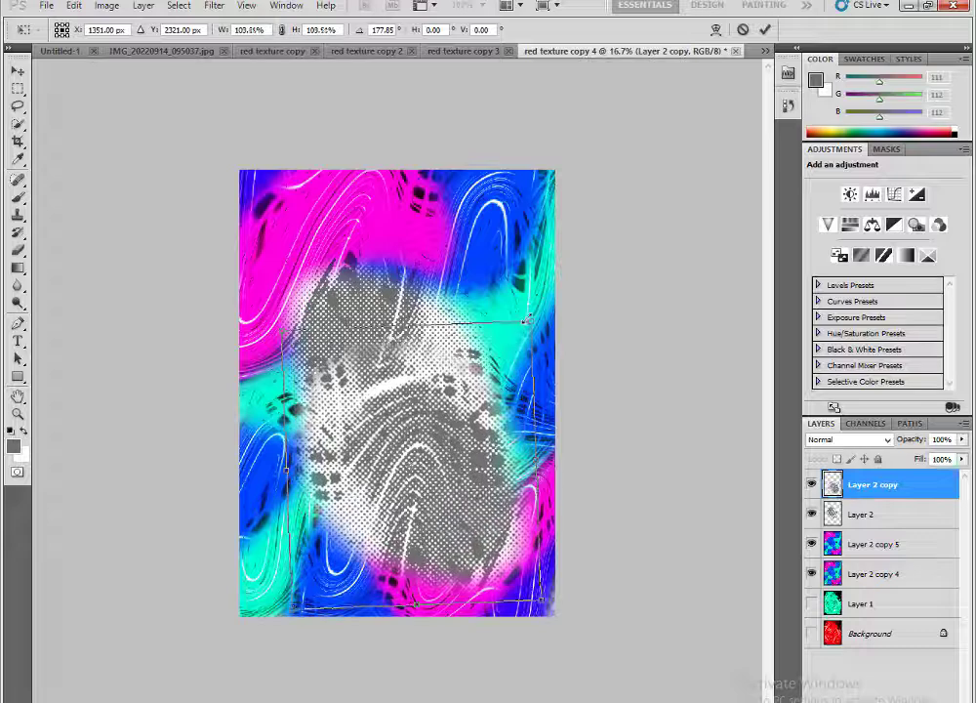
key(Return)
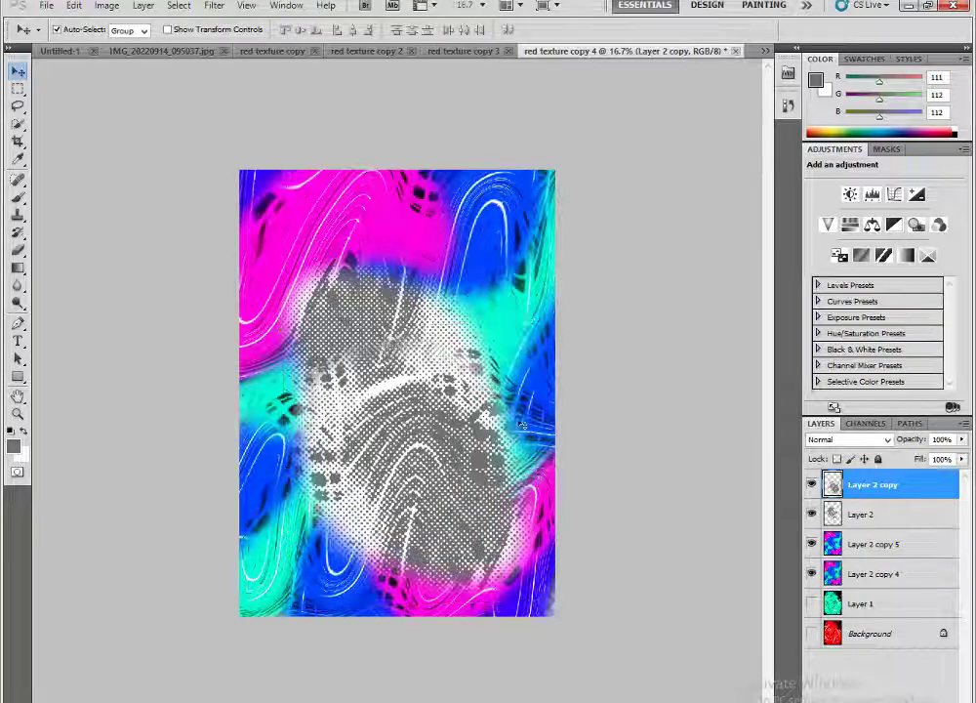
key(Delete)
key(ctrl+w)
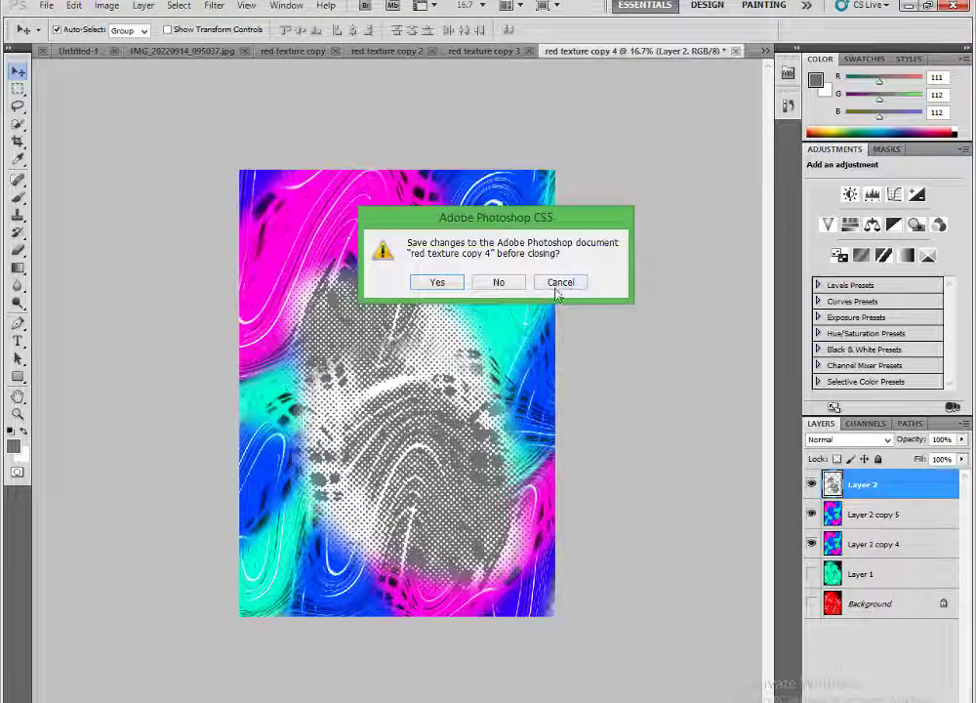
Step: Keep the document open, move a new halftone copy, and set it to Linear Burn
click(557, 286)
mouse_move(424, 390)
alt+mouse_down()
mouse_move(481, 318)
mouse_move(500, 426)
mouse_move(494, 241)
mouse_move(312, 218)
mouse_move(419, 322)
mouse_move(483, 485)
mouse_move(374, 359)
alt+mouse_up()
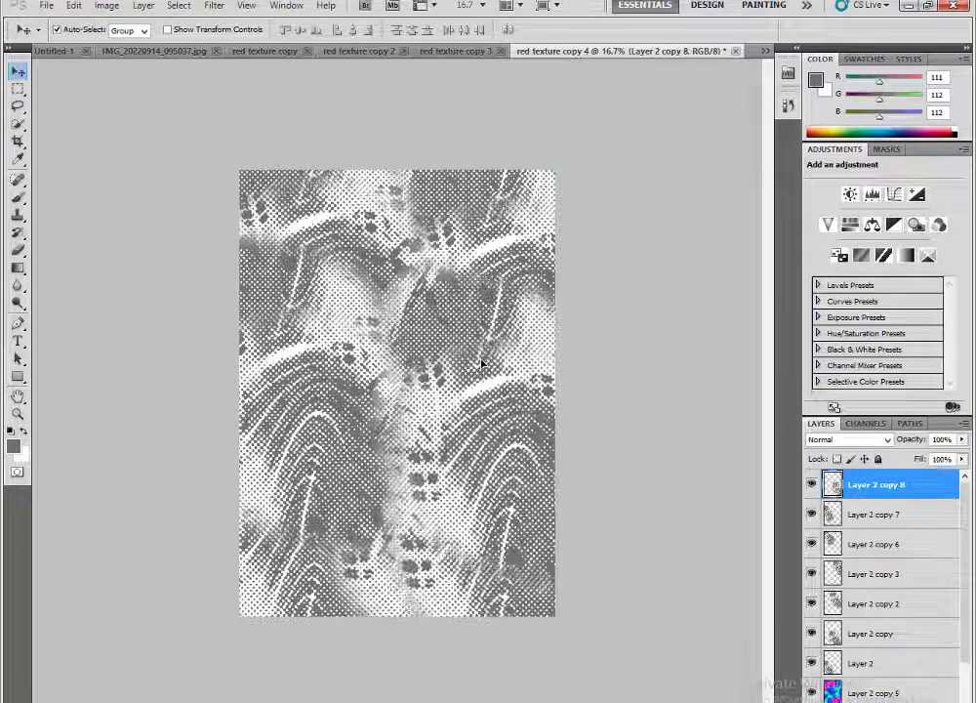
click(823, 441)
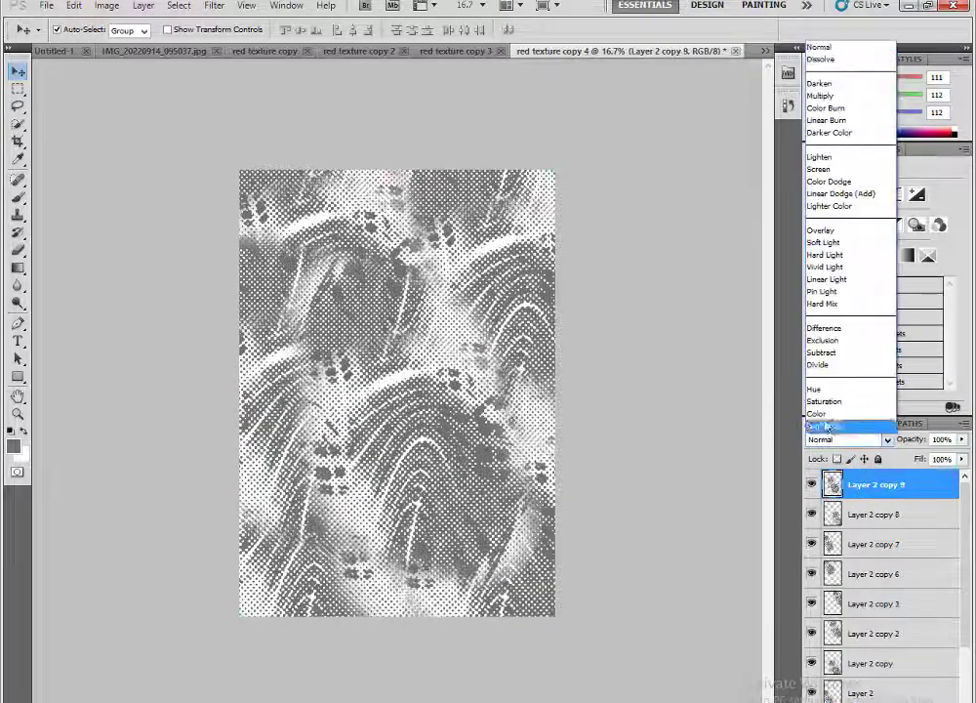
key(Down)
key(Down)
key(Down)
key(Down)
key(Down)
key(Down)
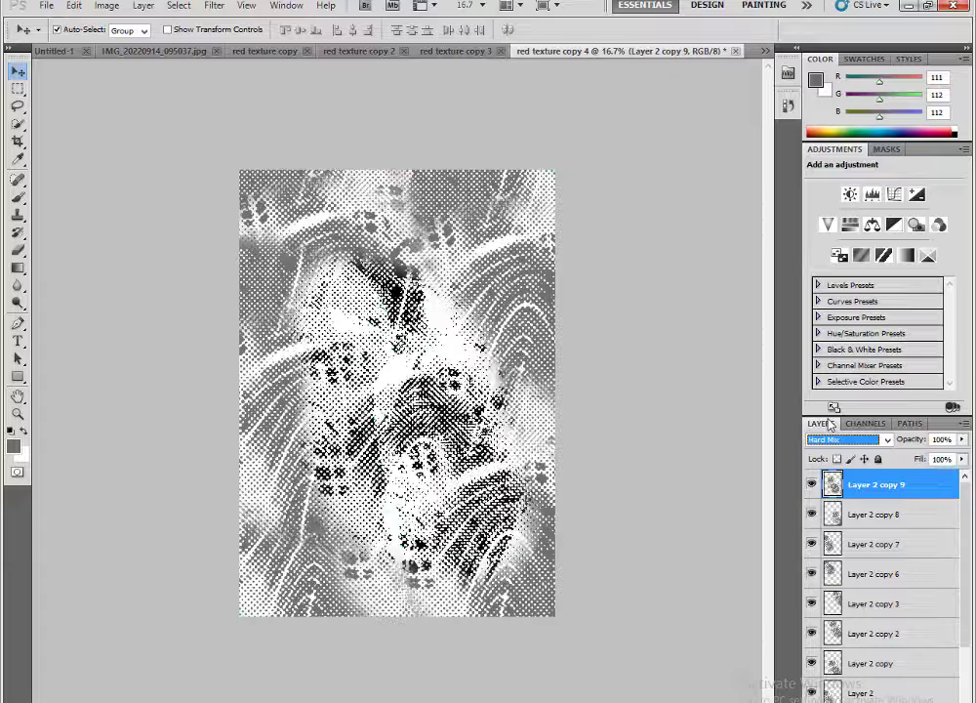
key(Down)
key(Down)
key(Down)
key(Down)
key(Down)
key(Up)
key(Up)
key(Up)
key(Up)
key(Up)
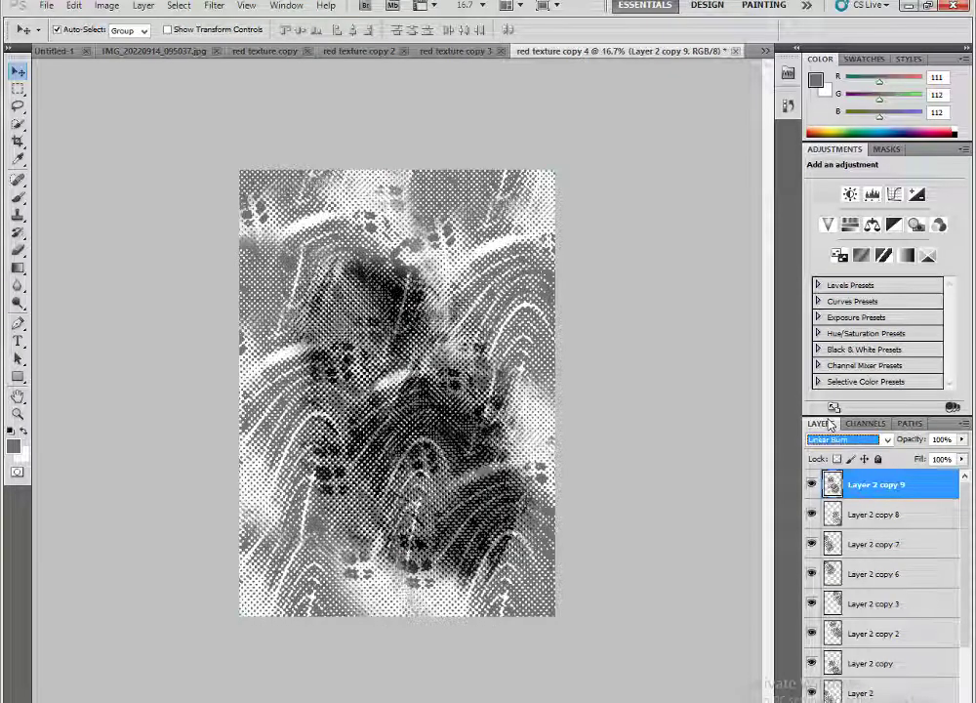
key(Up)
Step: Add two more texture copies and merge all visible layers into Layer 2 copy 12
key(ctrl+shift+alt+t)
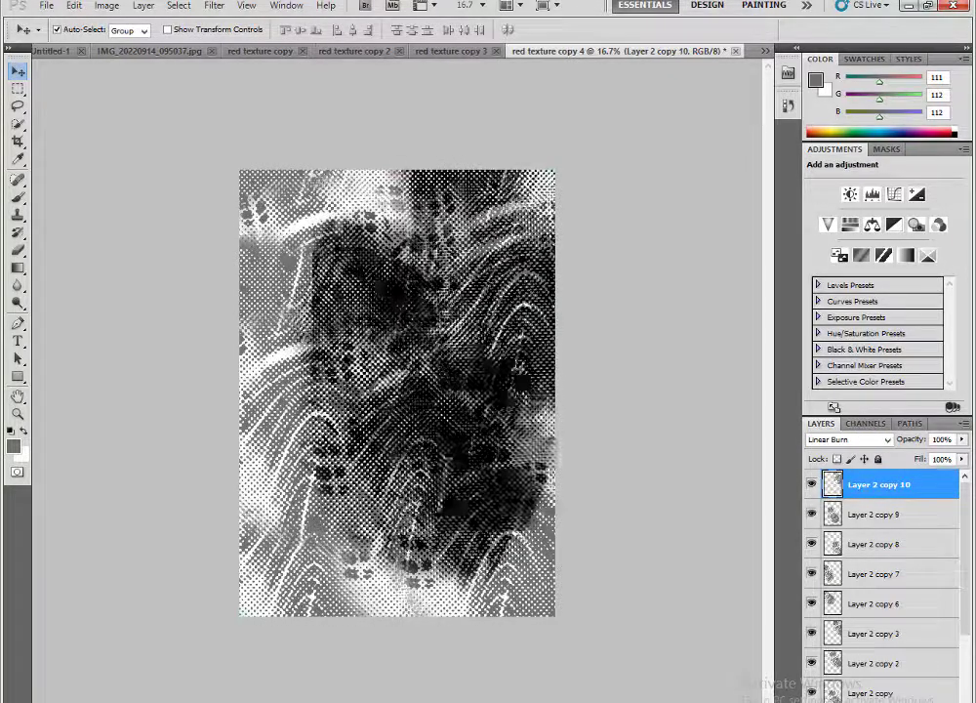
key(ctrl+shift+alt+t)
key(ctrl+shift+alt+t)
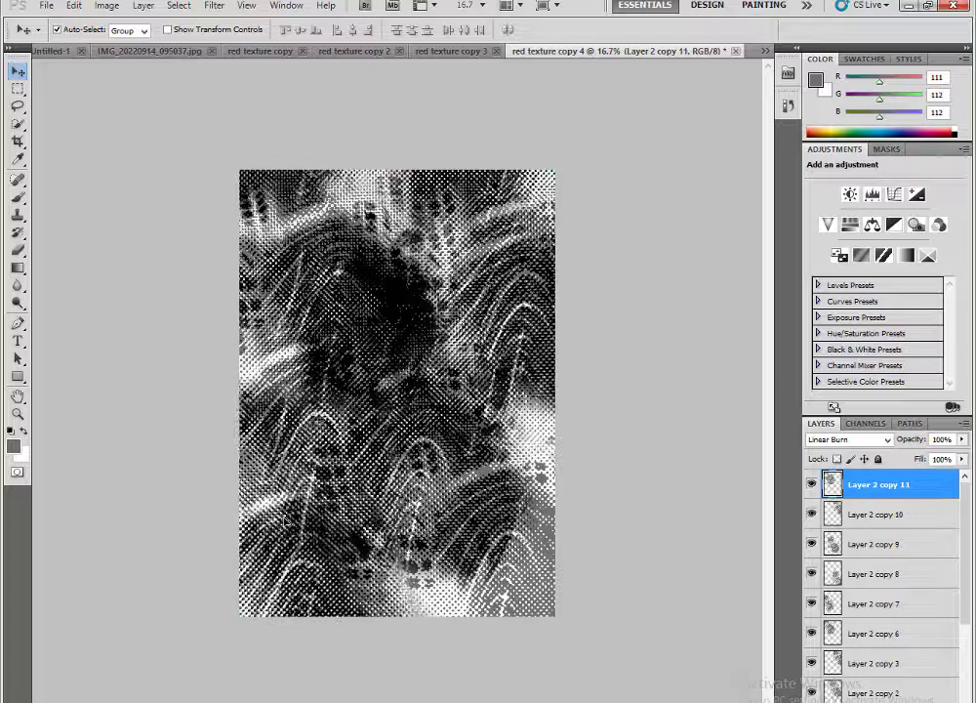
key(ctrl+shift+e)
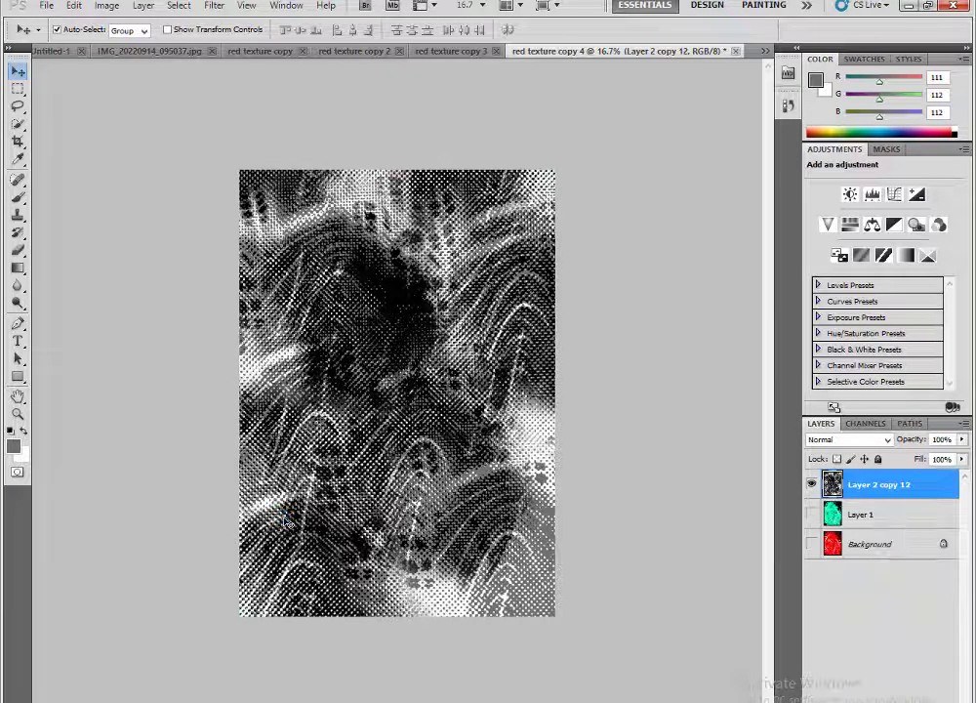
key(alt)
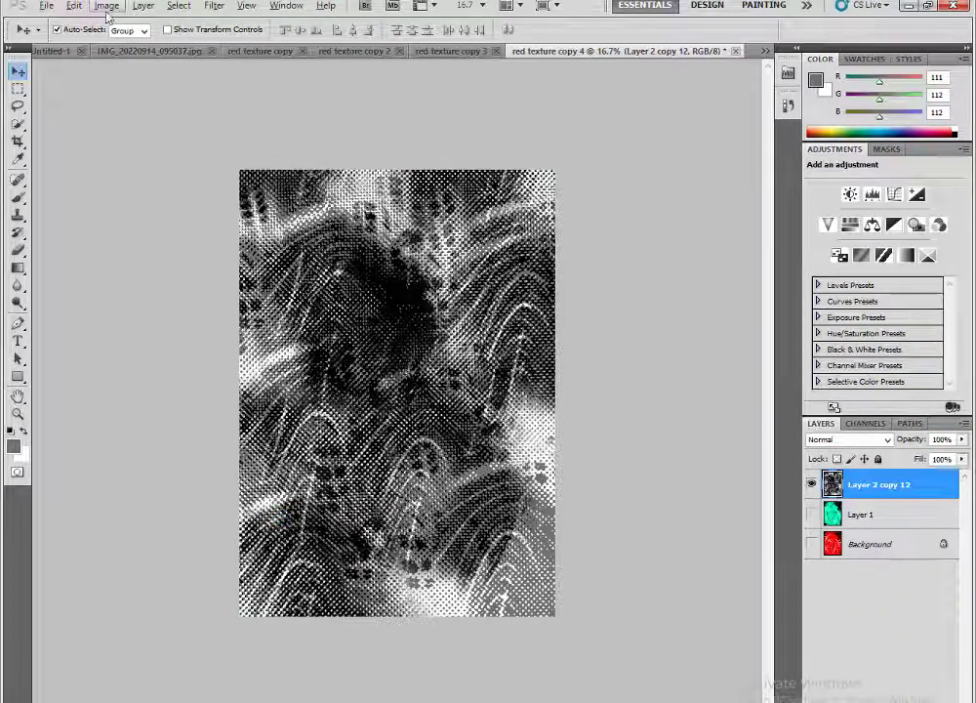
Step: Duplicate the image as a new document, 'red texture copy 5'
click(107, 6)
click(98, 209)
click(634, 247)
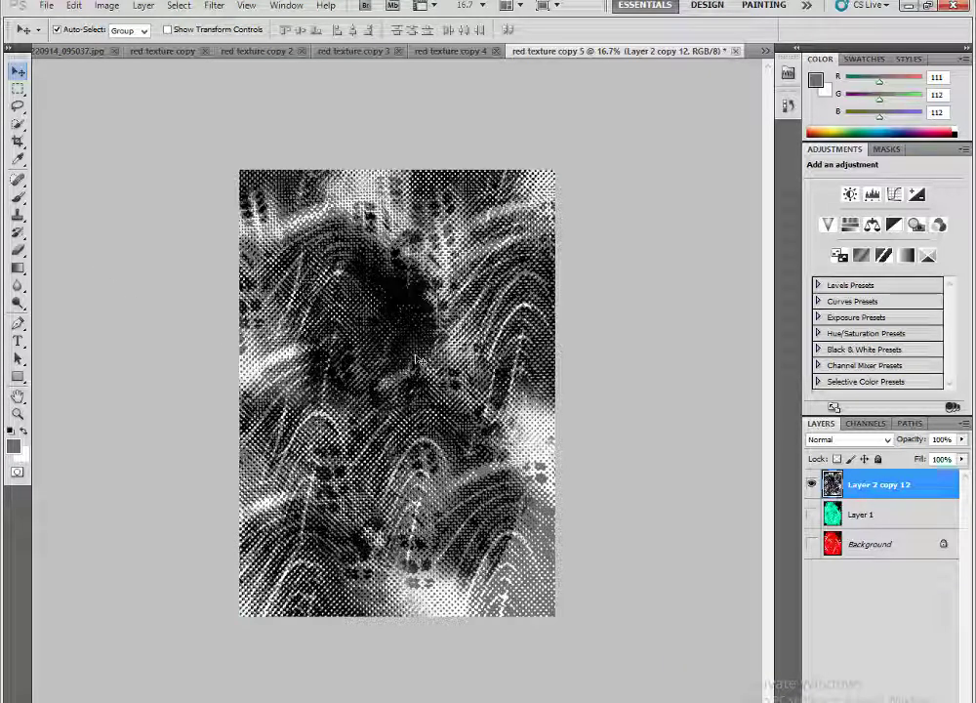
Step: Paste the purple light-streak image, enlarged and turned upright
key(ctrl+v)
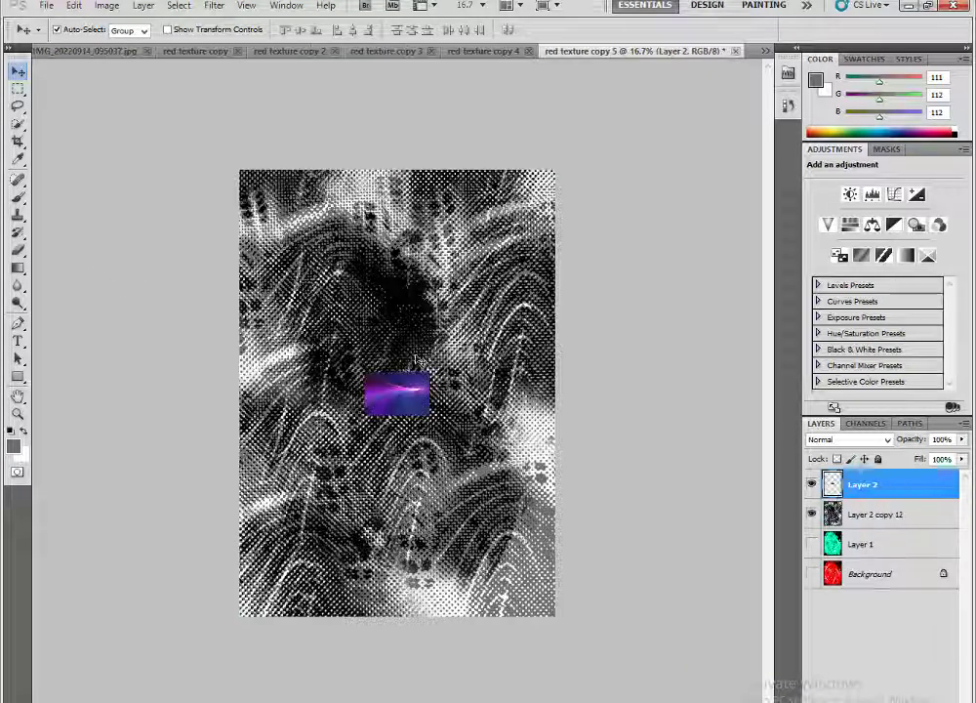
key(ctrl+t)
drag(366, 373, 302, 330)
drag(492, 455, 538, 488)
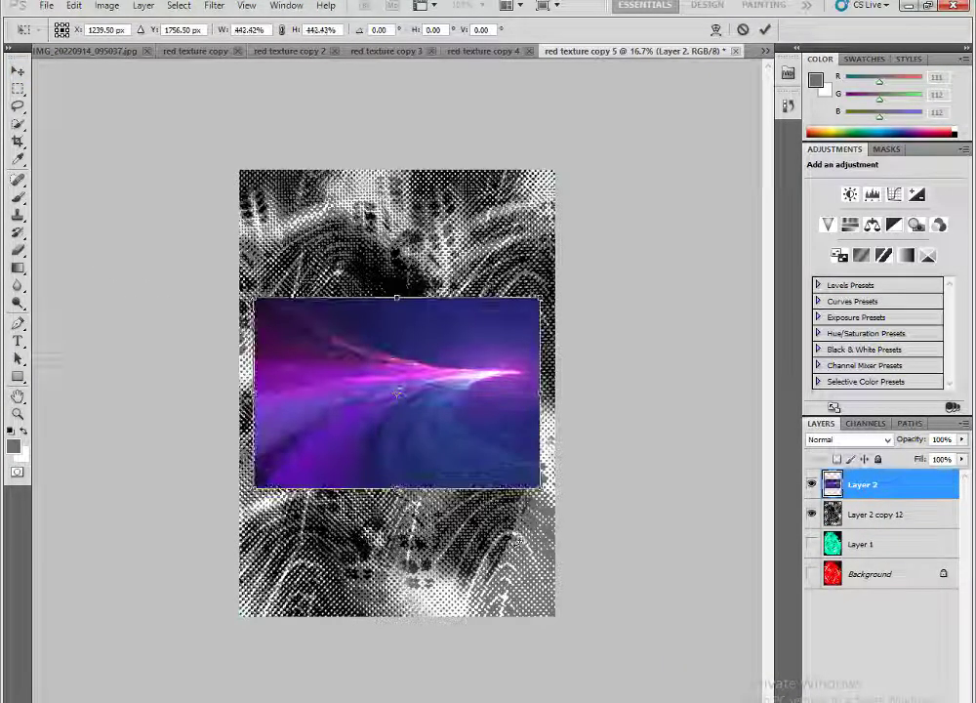
key(Return)
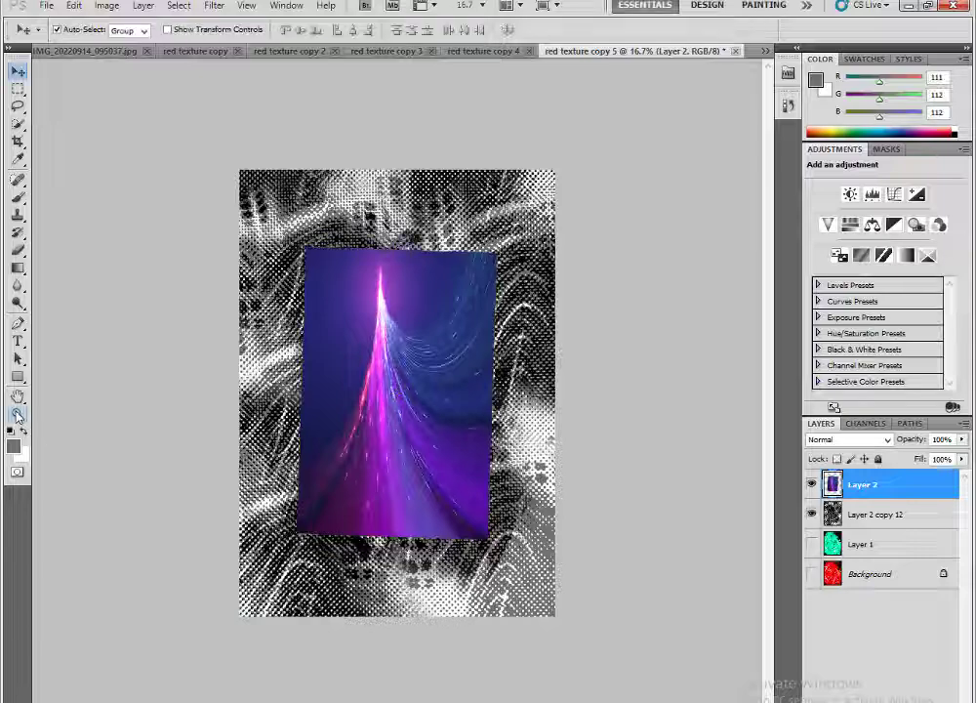
click(17, 415)
click(426, 398)
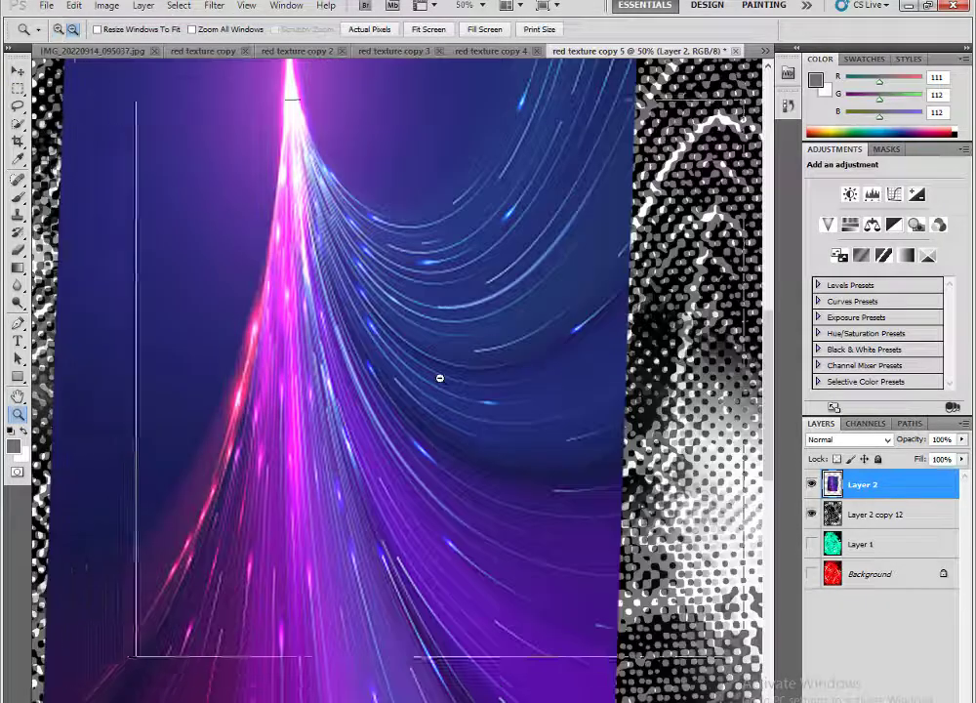
alt+click(439, 378)
Step: Set the streak layer's blend mode to Linear Light and view the whole image
click(847, 439)
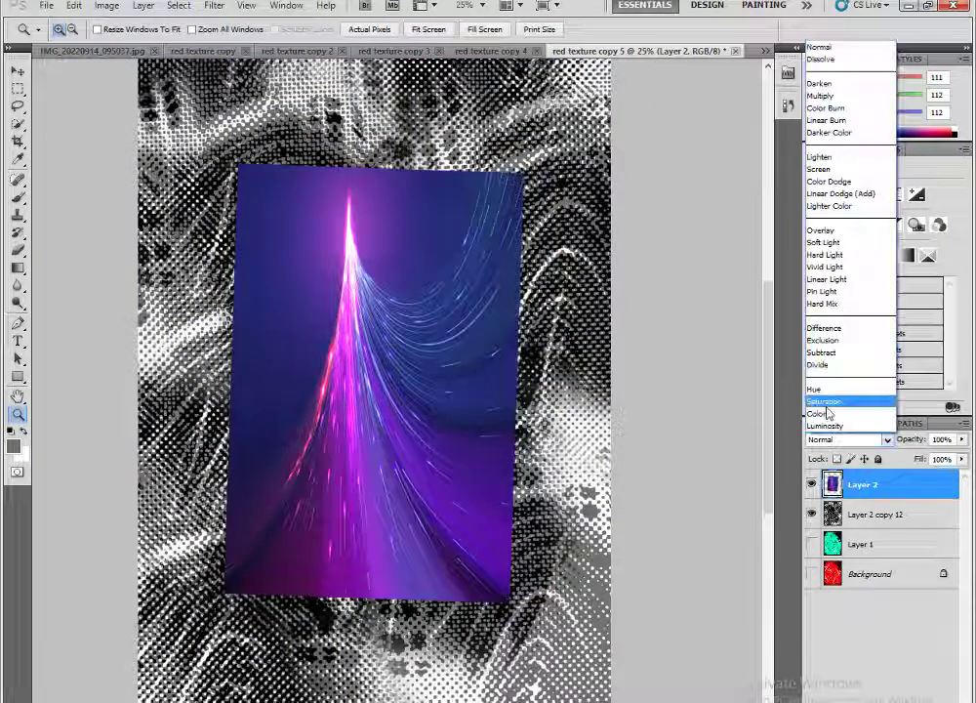
click(825, 401)
key(Up)
key(Up)
key(Up)
key(Up)
key(Up)
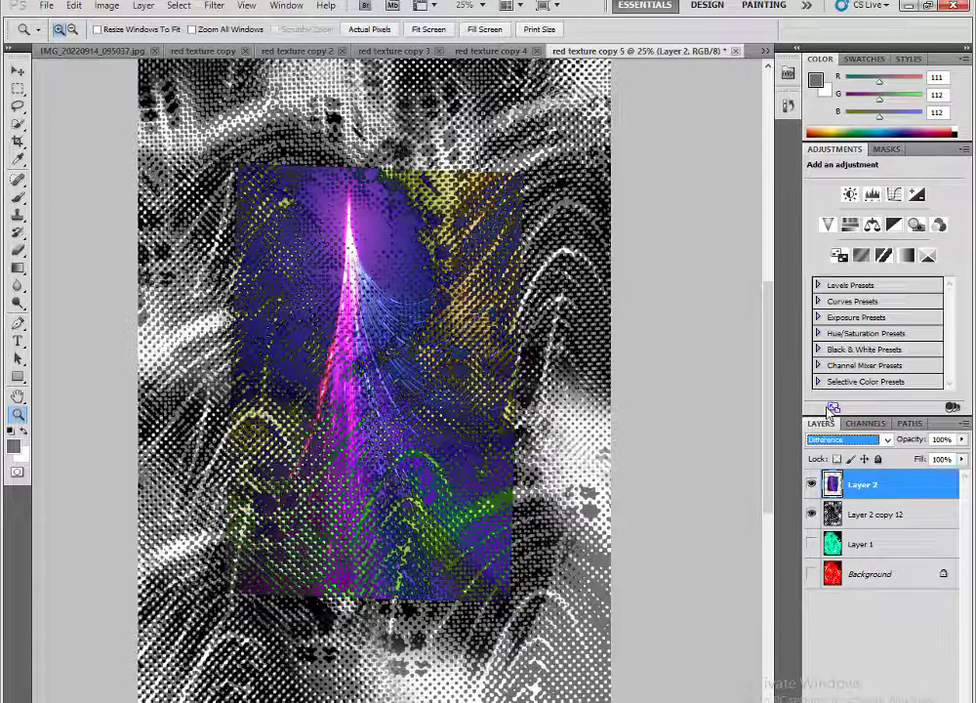
key(Up)
key(Up)
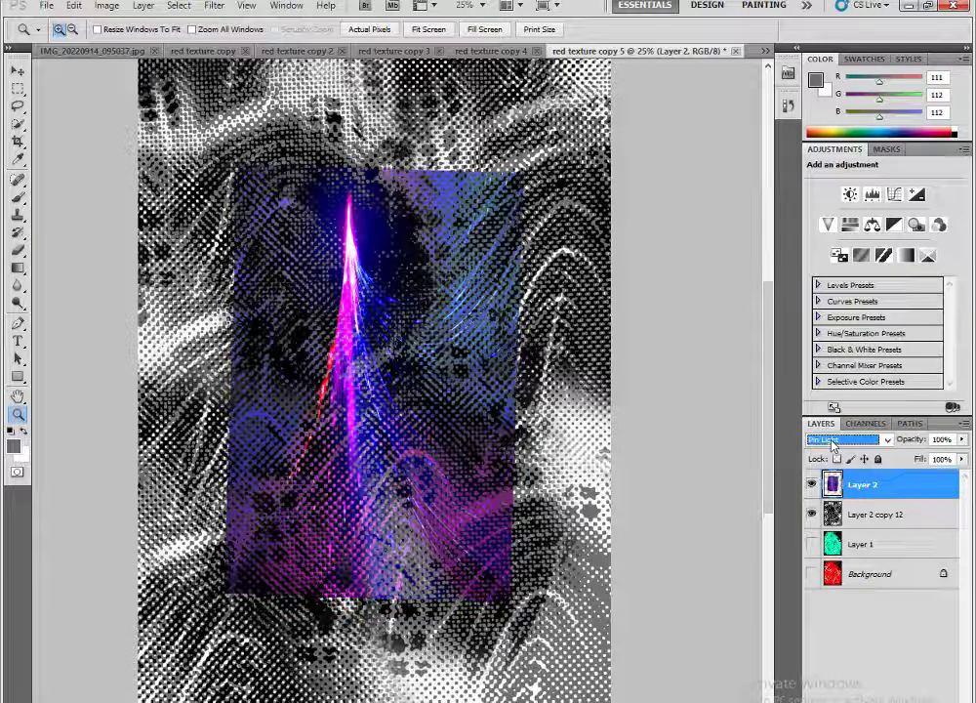
key(Down)
key(Down)
key(Up)
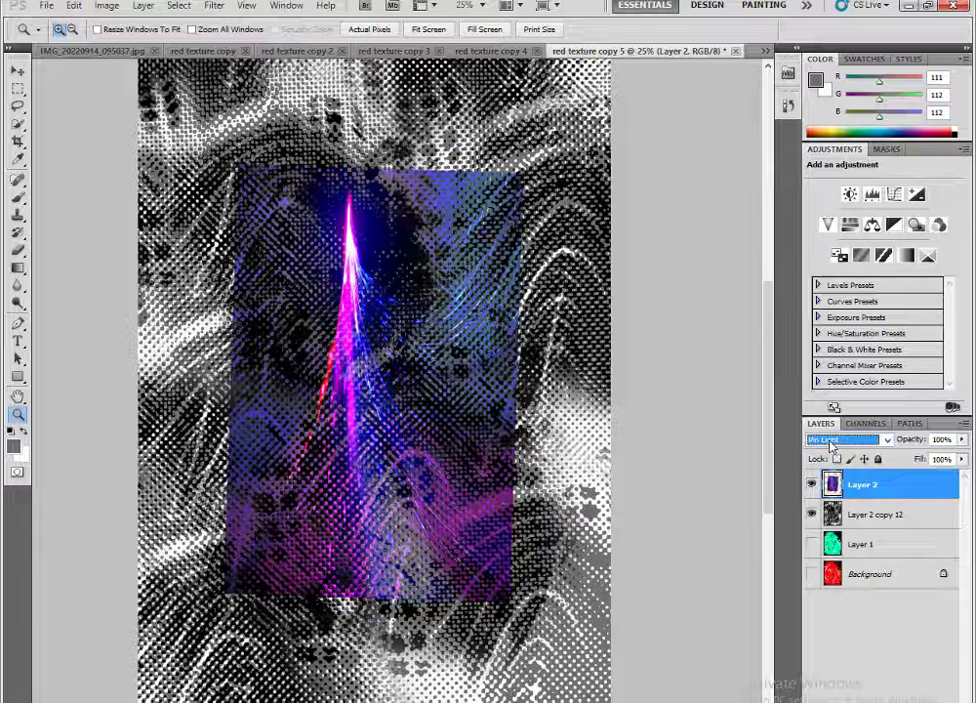
key(Up)
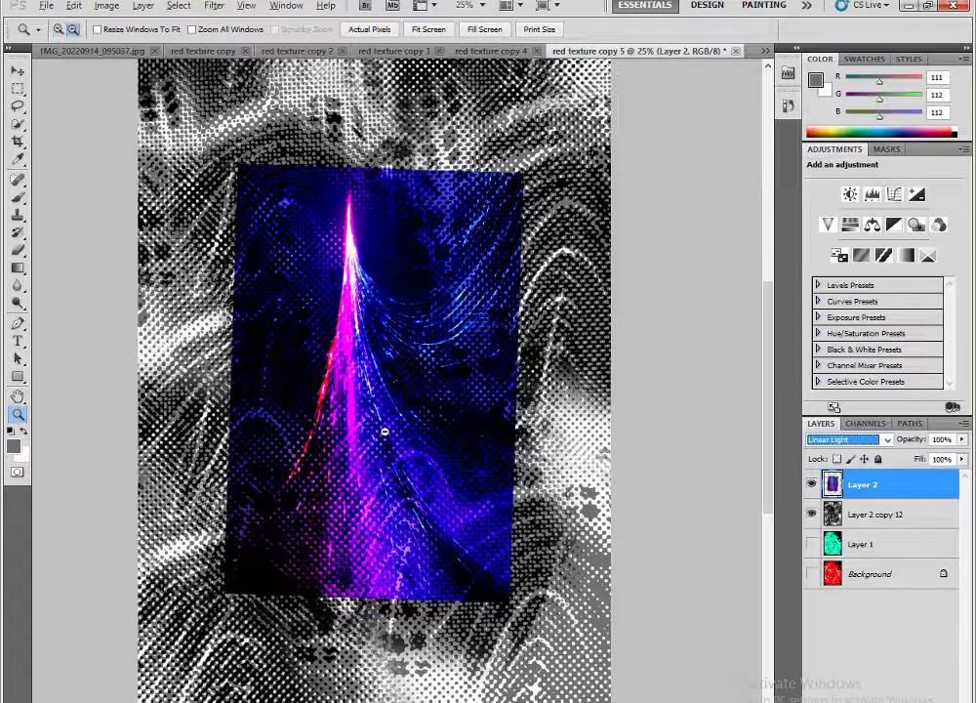
click(388, 424)
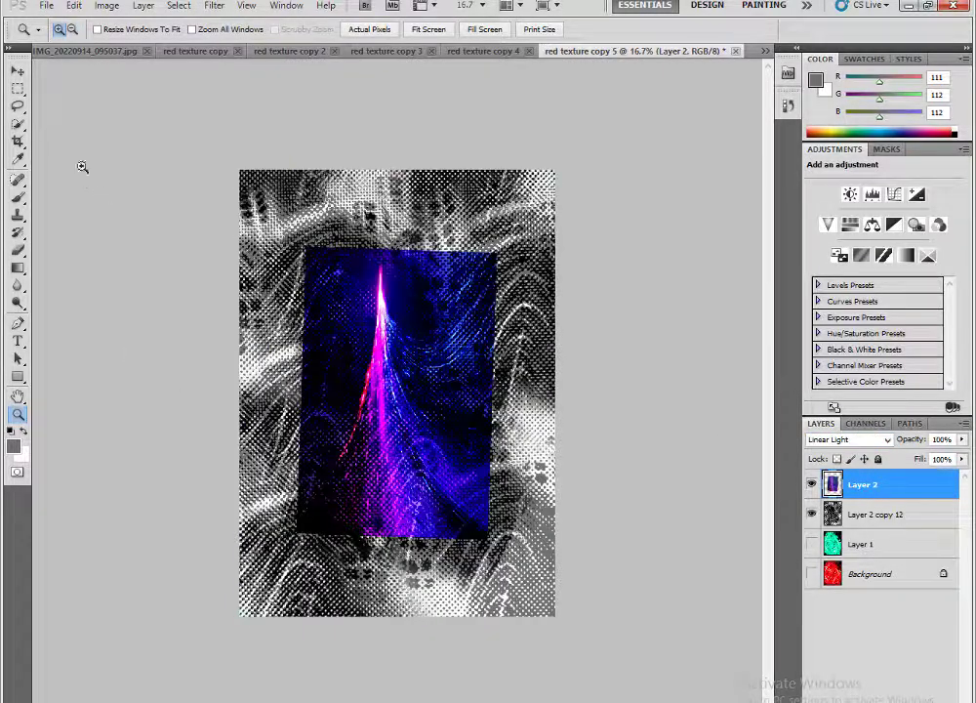
Step: Move the streak layer lower, rotate it onto a diagonal, and stretch it across the page
click(17, 74)
drag(373, 320, 393, 372)
key(ctrl+t)
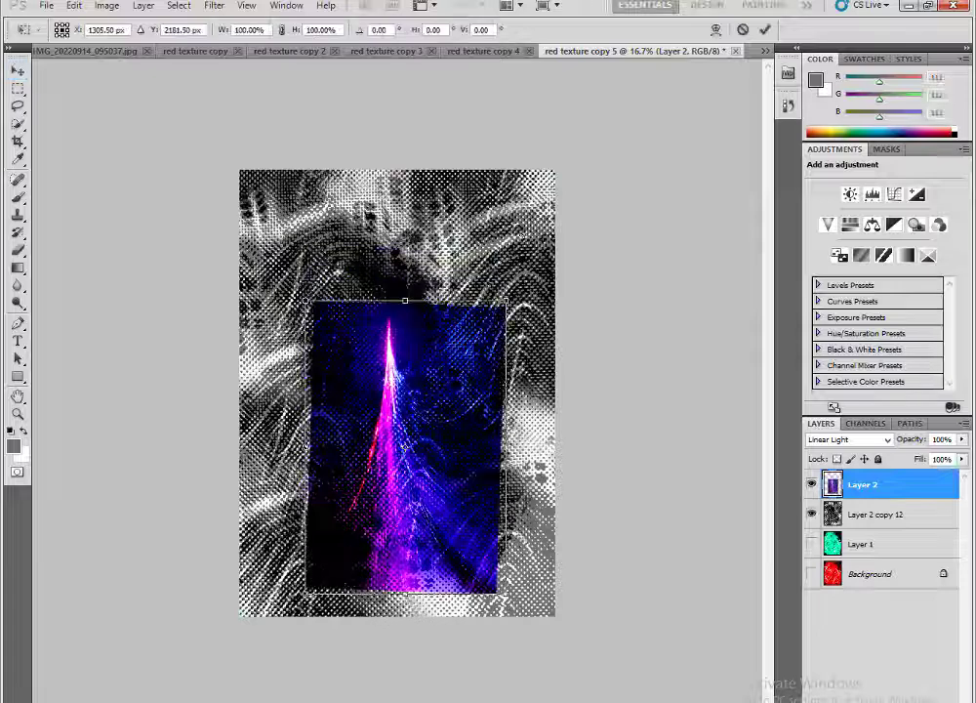
mouse_move(650, 381)
mouse_down()
mouse_move(537, 645)
mouse_move(186, 459)
mouse_up()
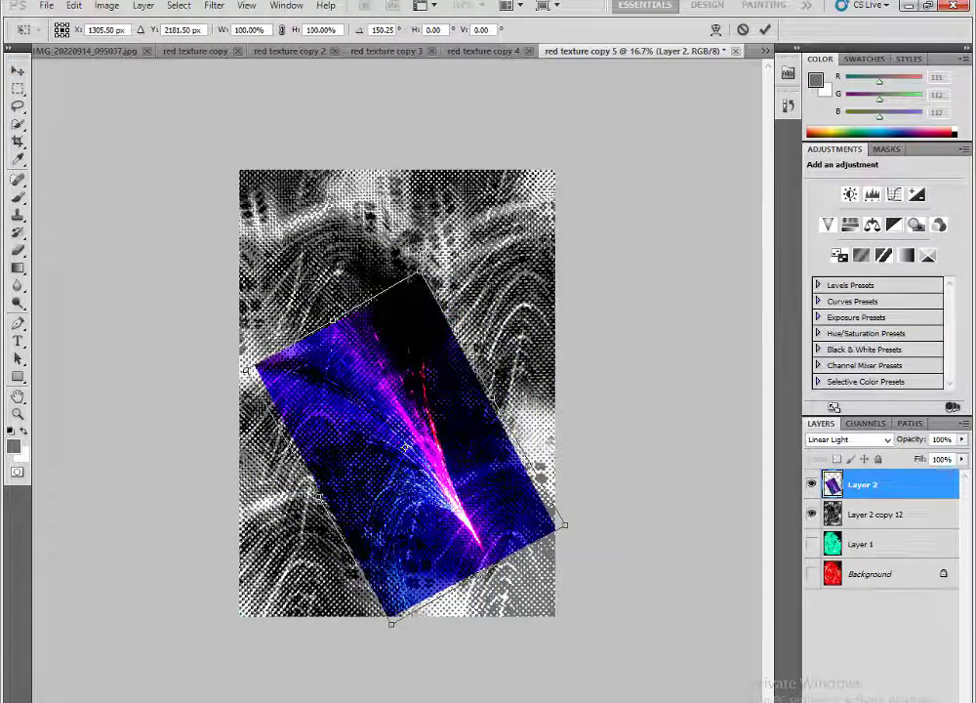
drag(333, 320, 442, 174)
drag(493, 402, 533, 378)
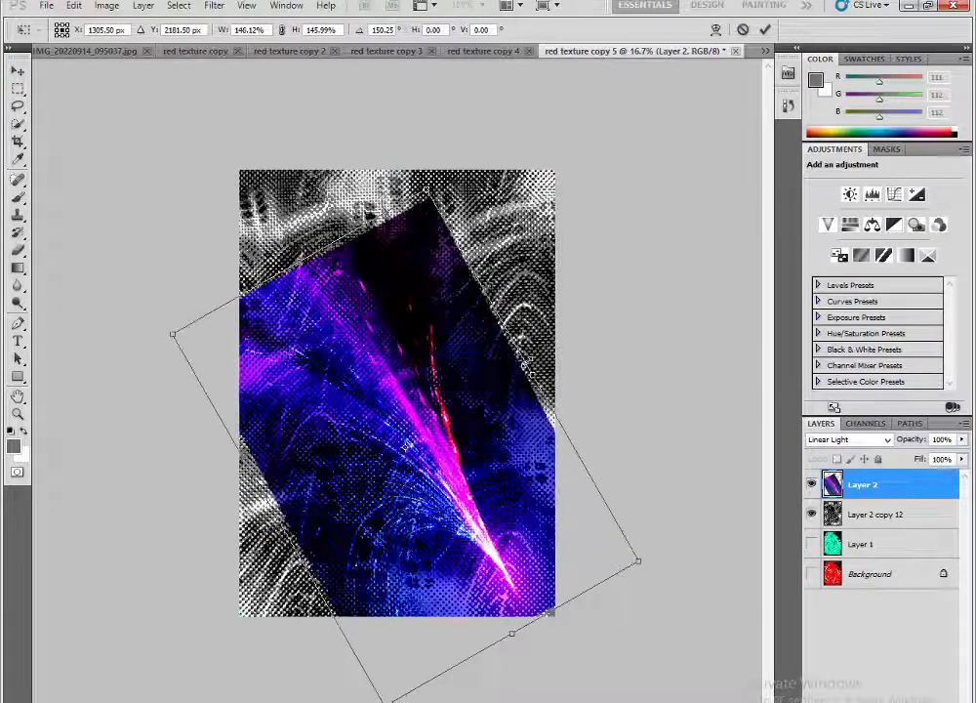
key(Return)
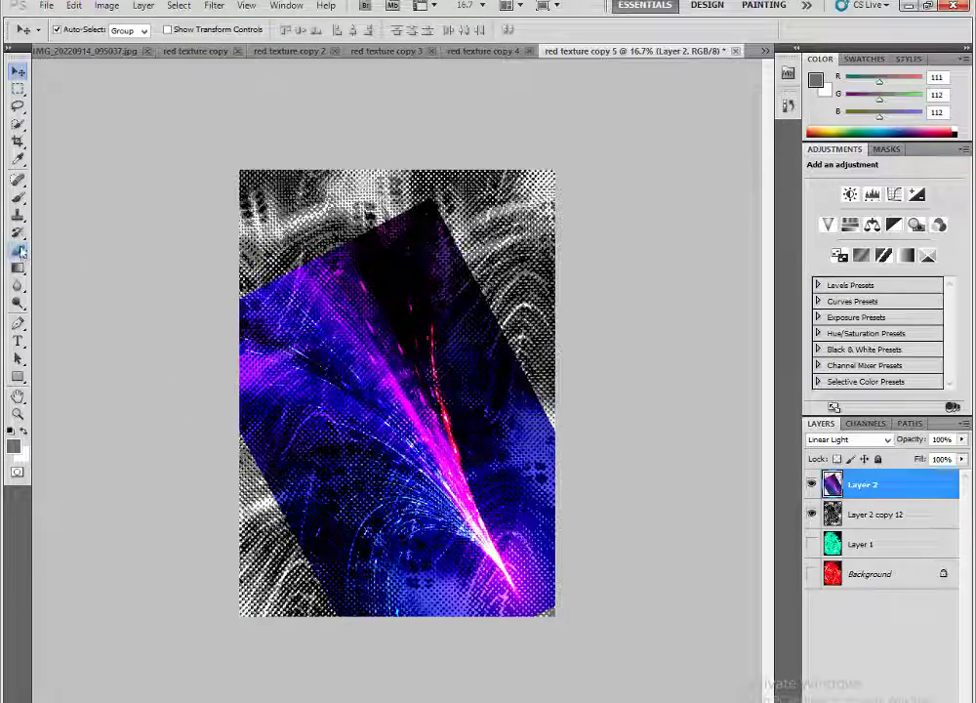
Step: Erase the streak's hard edges and add a duplicate offset up and left
click(22, 252)
mouse_move(429, 225)
mouse_down()
mouse_move(449, 239)
mouse_move(263, 227)
mouse_move(244, 322)
mouse_move(333, 608)
mouse_up()
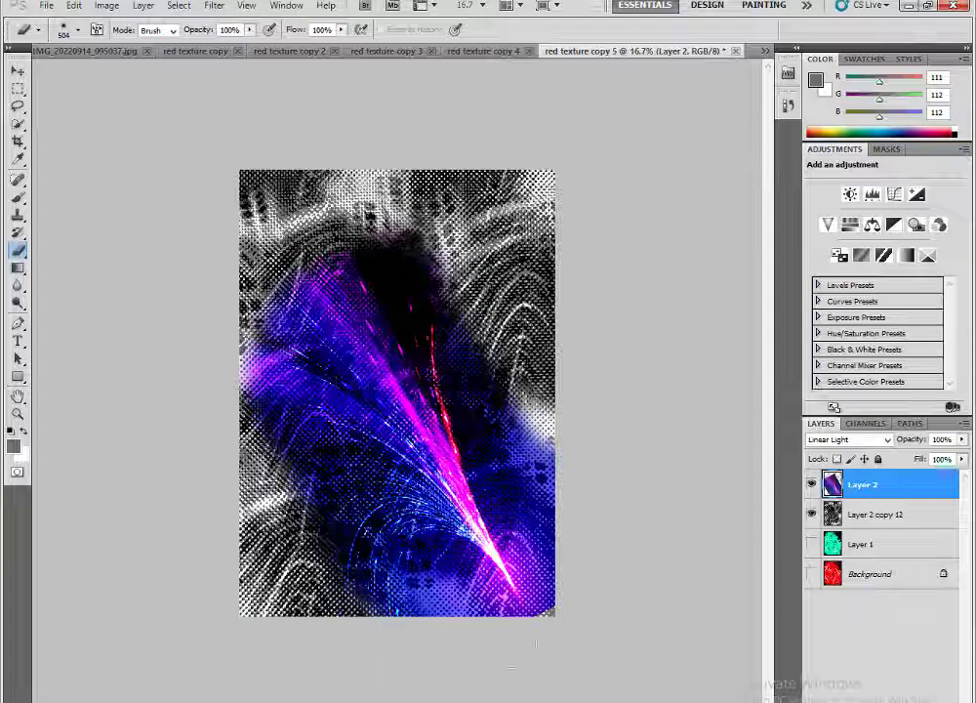
mouse_move(414, 459)
mouse_down()
mouse_move(419, 390)
mouse_move(386, 244)
mouse_up()
click(17, 70)
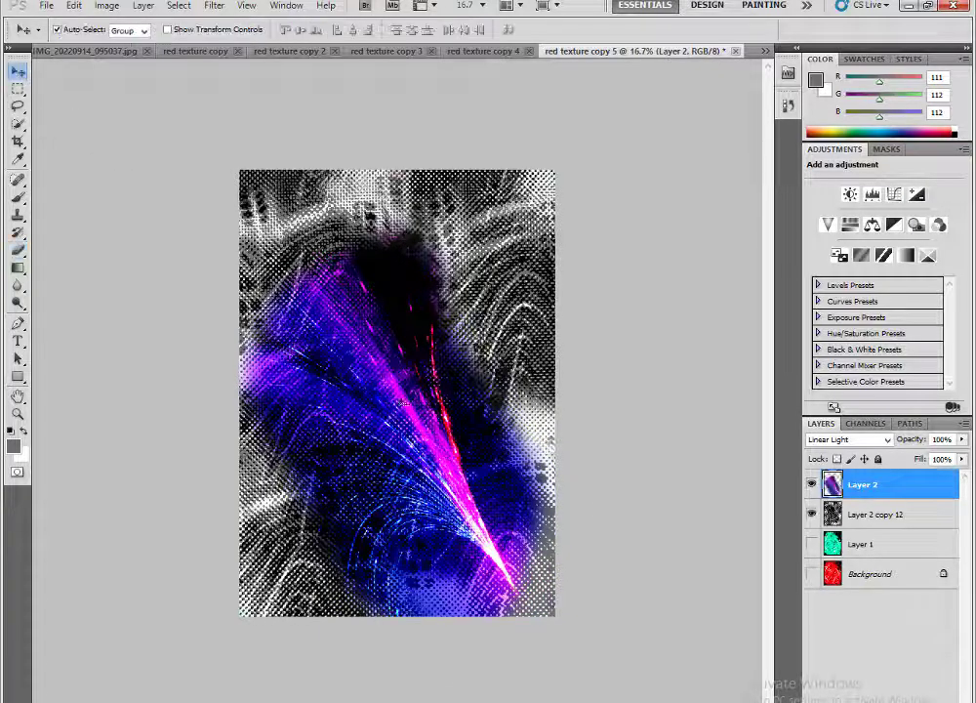
mouse_move(458, 457)
mouse_down()
mouse_move(385, 378)
mouse_move(557, 473)
mouse_up()
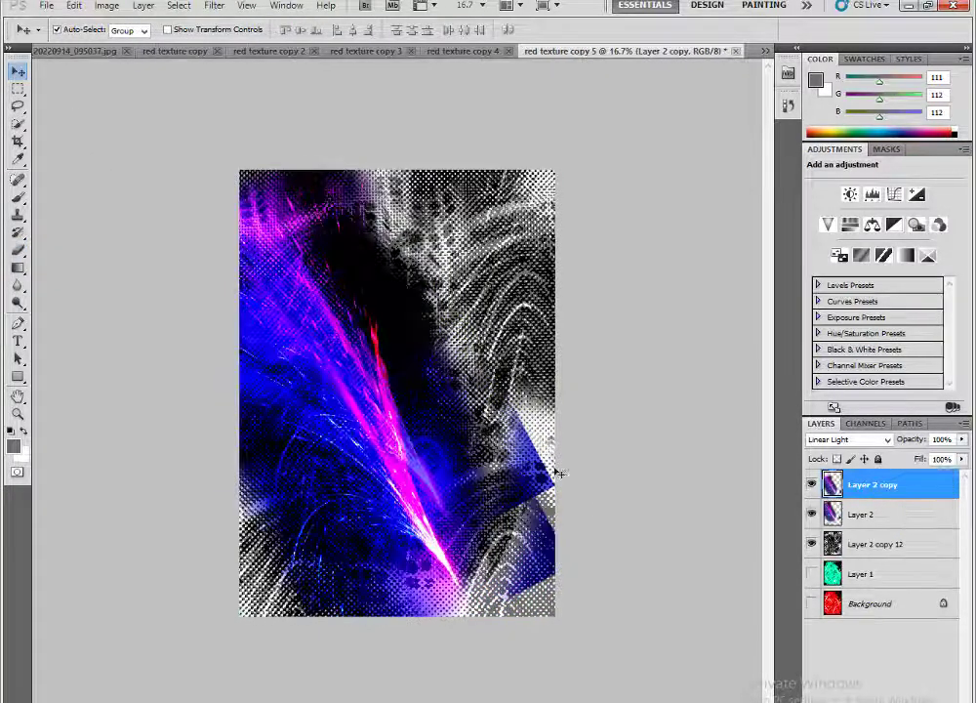
Step: Set the Layer 2 copy streak's blend mode to Pin Light
click(858, 425)
click(820, 423)
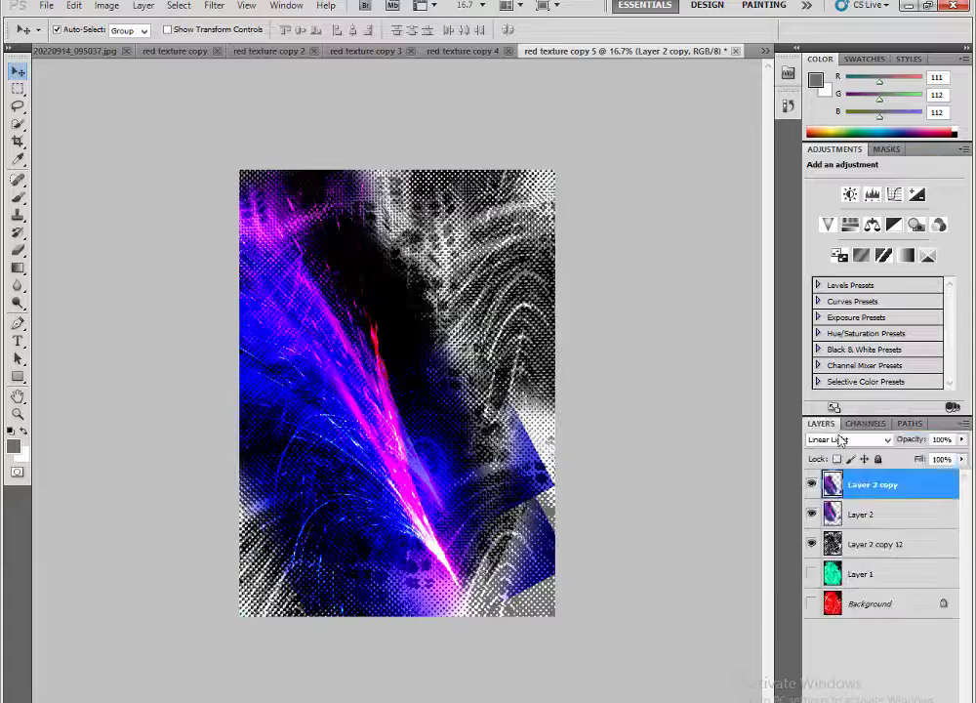
click(844, 439)
click(832, 413)
key(Up)
key(Up)
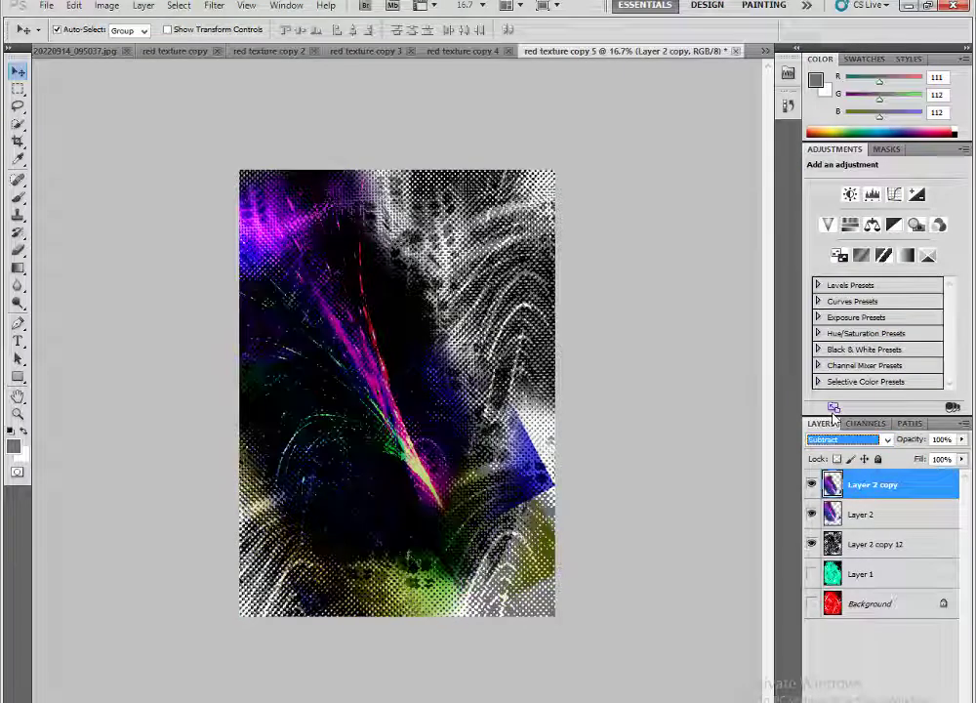
key(Up)
key(Up)
key(Up)
key(Up)
key(Up)
key(Up)
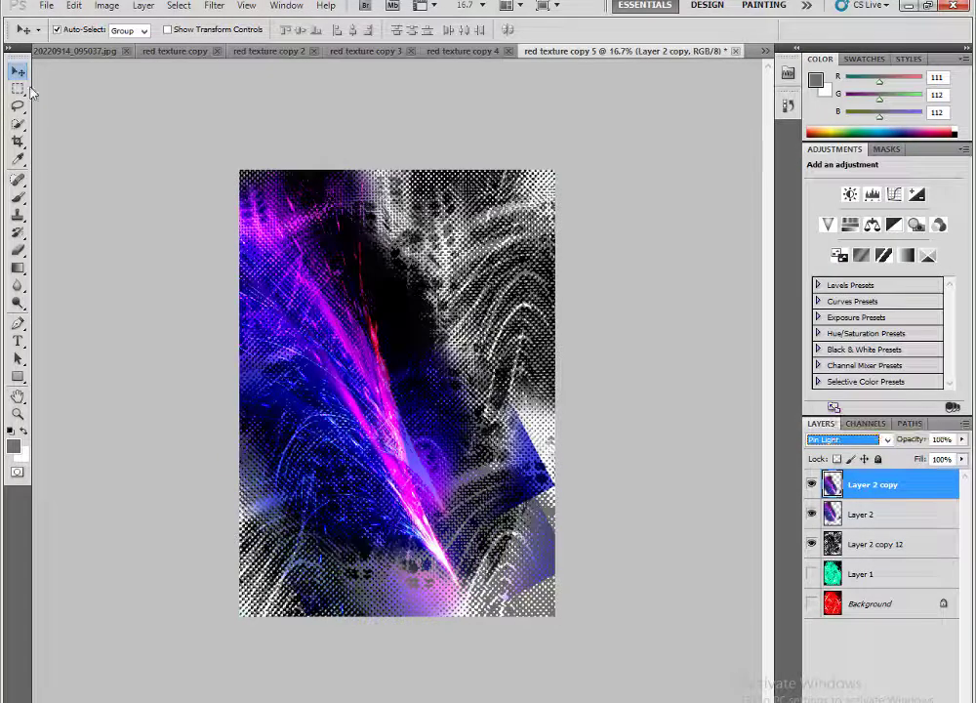
Step: Move the streak copy, rotate it, scale it to about 124%, and warp its shape
drag(290, 315, 381, 465)
key(ctrl+t)
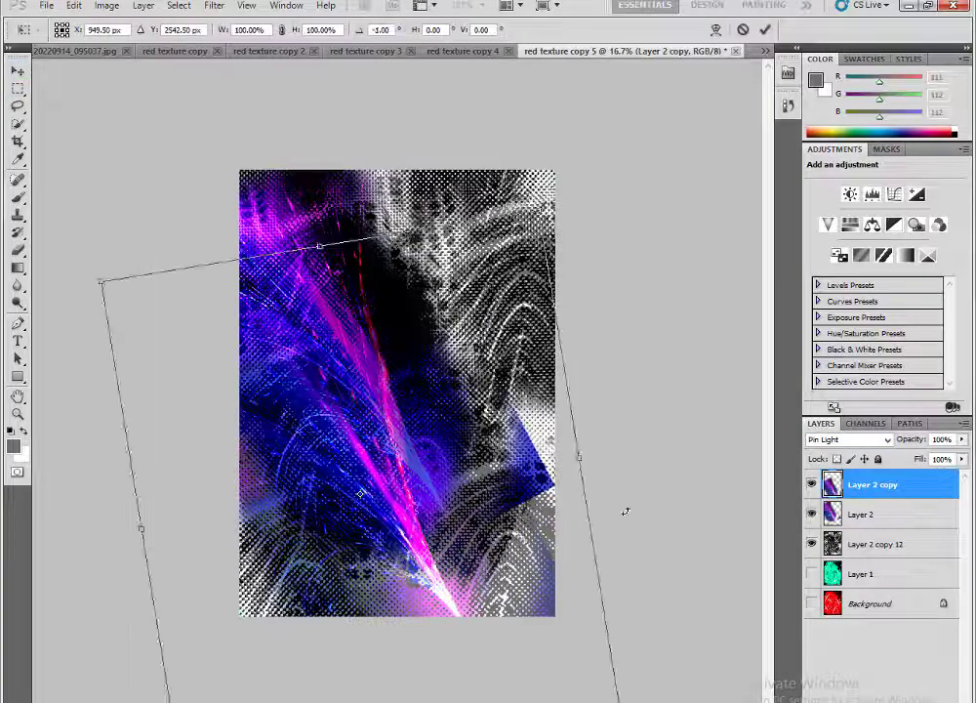
drag(625, 512, 611, 358)
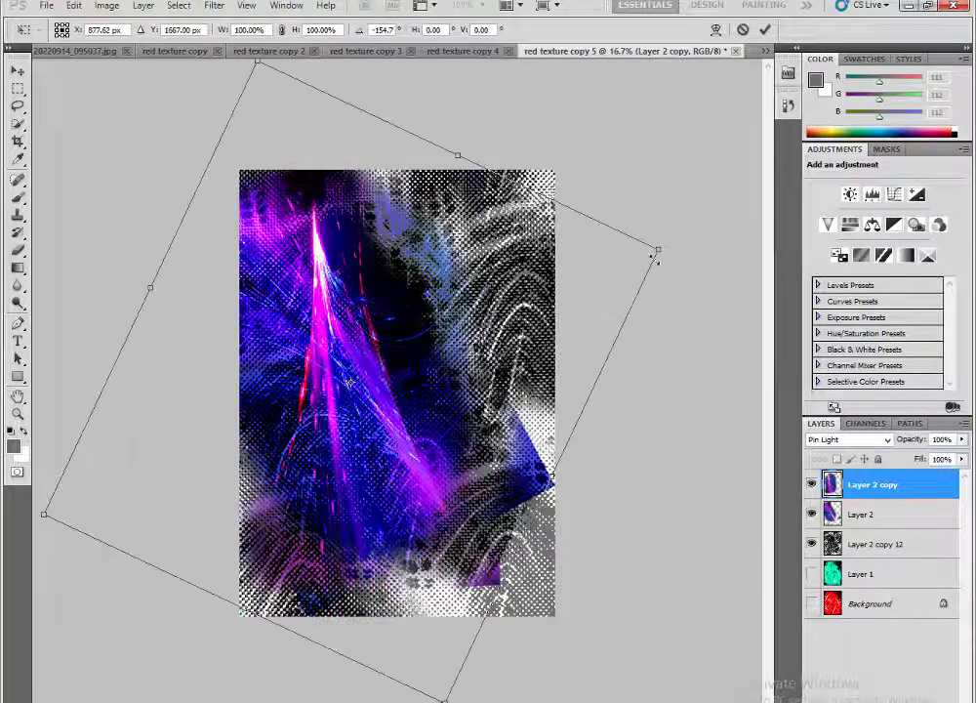
drag(657, 256, 730, 217)
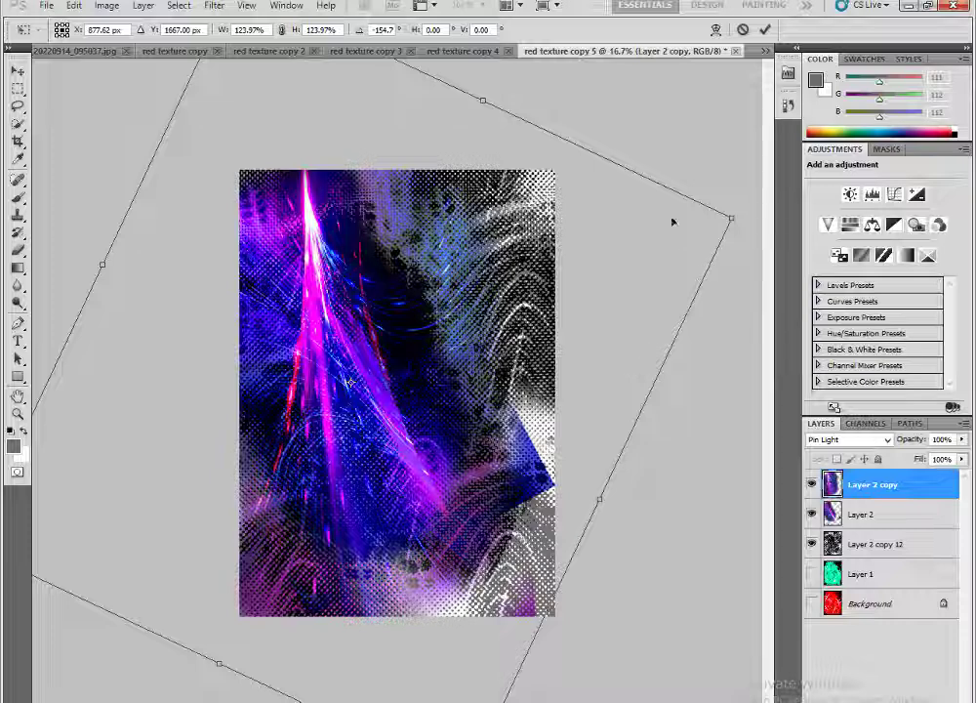
click(715, 30)
mouse_move(325, 345)
mouse_down()
mouse_move(337, 255)
mouse_move(346, 317)
mouse_up()
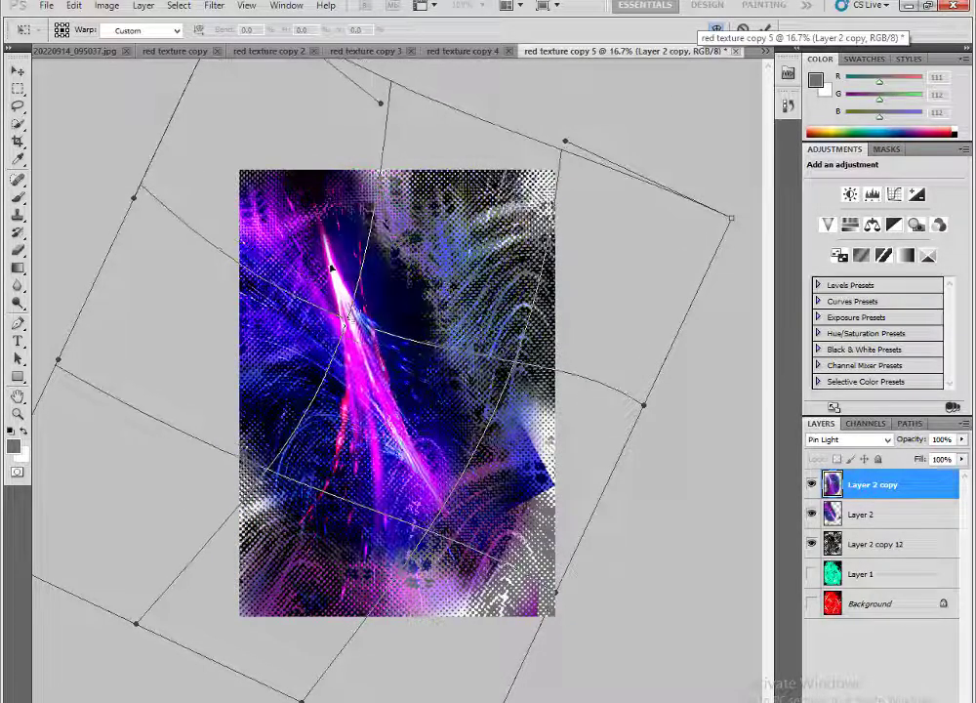
key(Return)
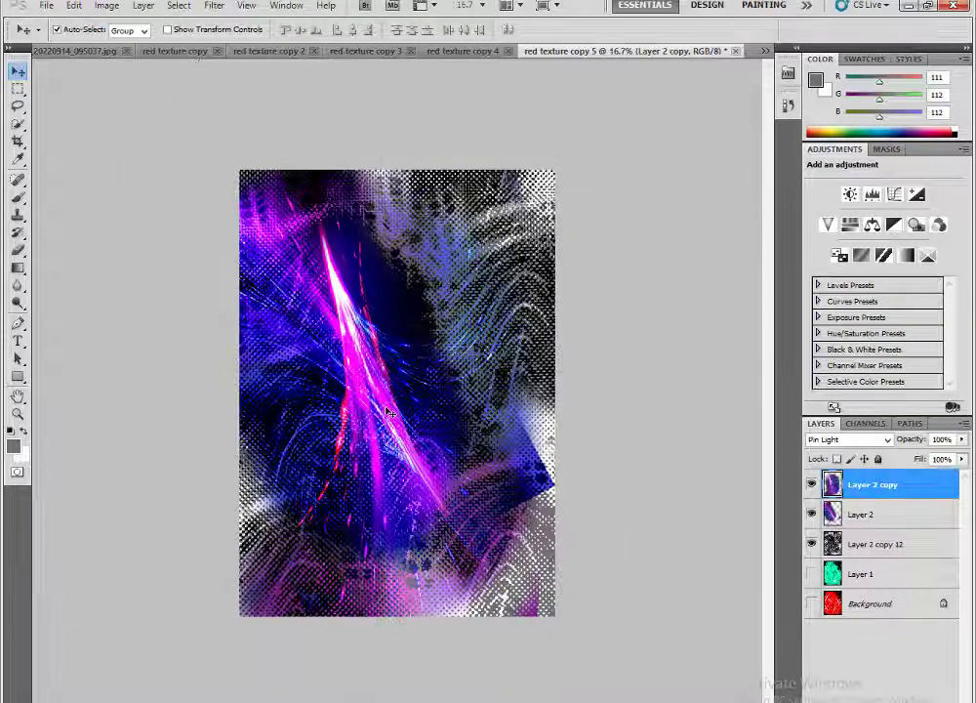
Step: Add a streak copy rotated diagonally and shrunk to about 71%, plus an upper-right duplicate
key(ctrl+j)
key(ctrl+t)
mouse_move(625, 649)
mouse_down()
mouse_move(305, 566)
mouse_move(717, 459)
mouse_up()
drag(359, 271, 455, 383)
drag(553, 82, 473, 125)
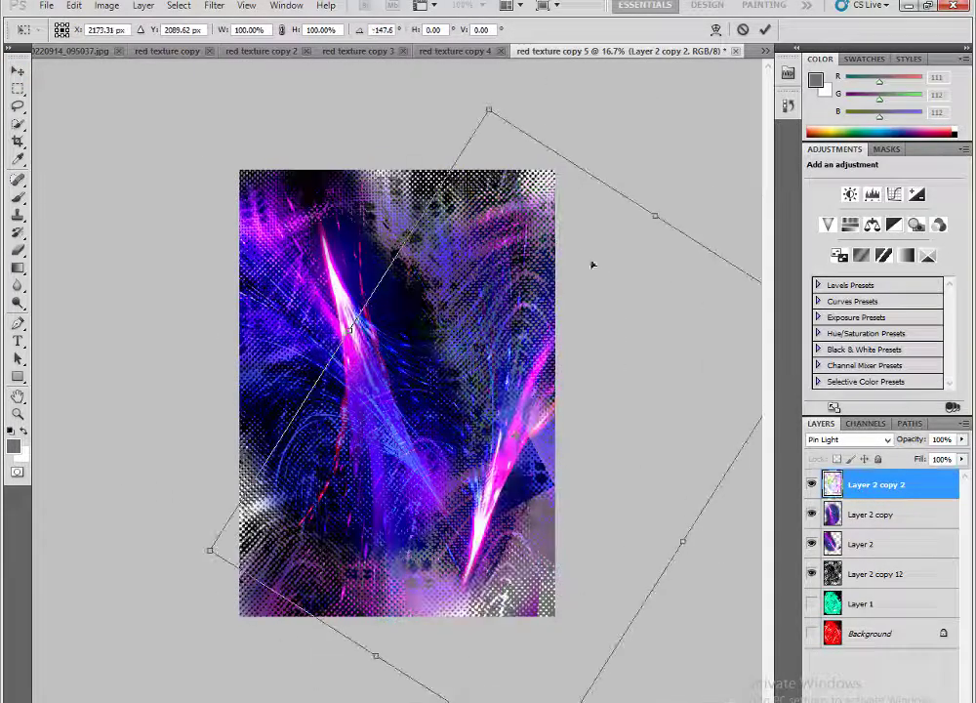
mouse_move(349, 329)
mouse_down()
mouse_move(404, 230)
mouse_move(515, 413)
mouse_up()
key(Return)
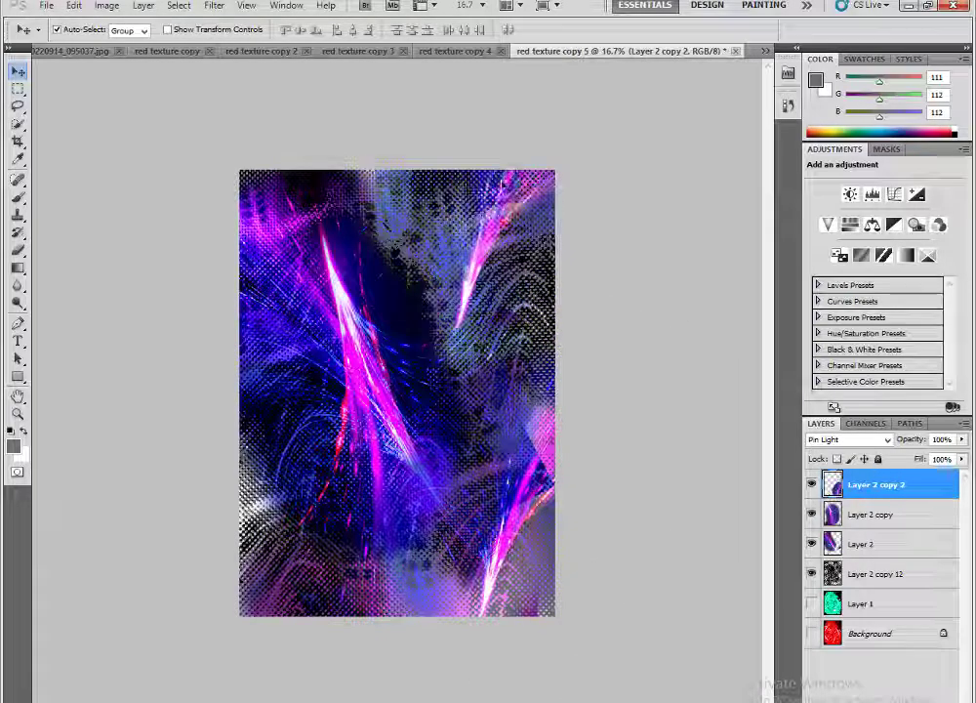
drag(408, 234, 447, 293)
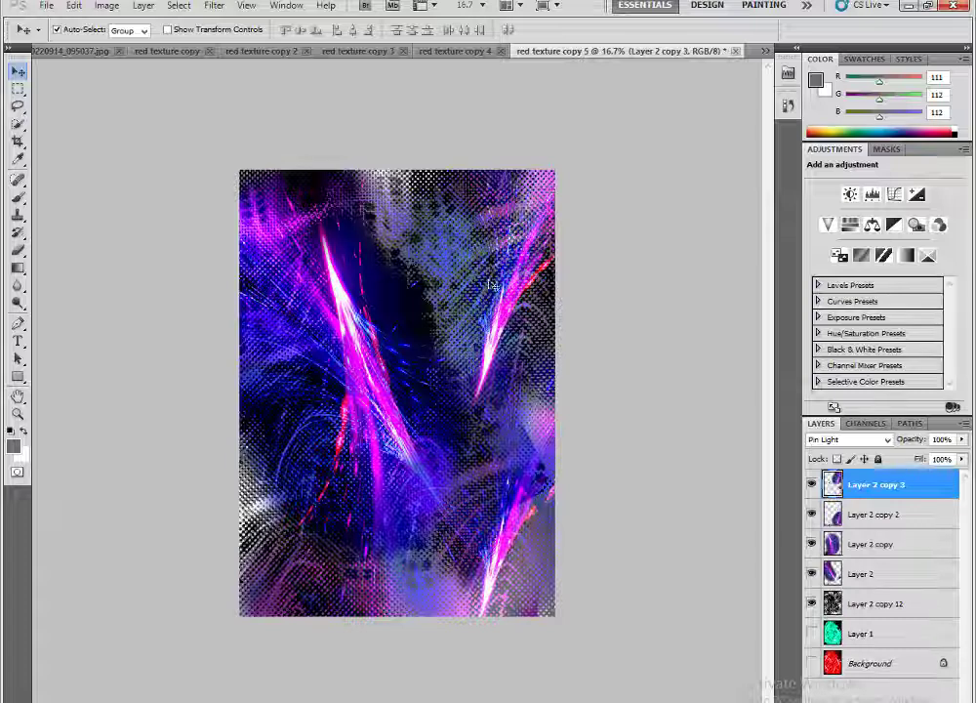
Step: Add Layer 2 copy 4, rotated, enlarged to about 160% and moved down-left
key(ctrl+j)
key(ctrl+t)
drag(617, 505, 681, 144)
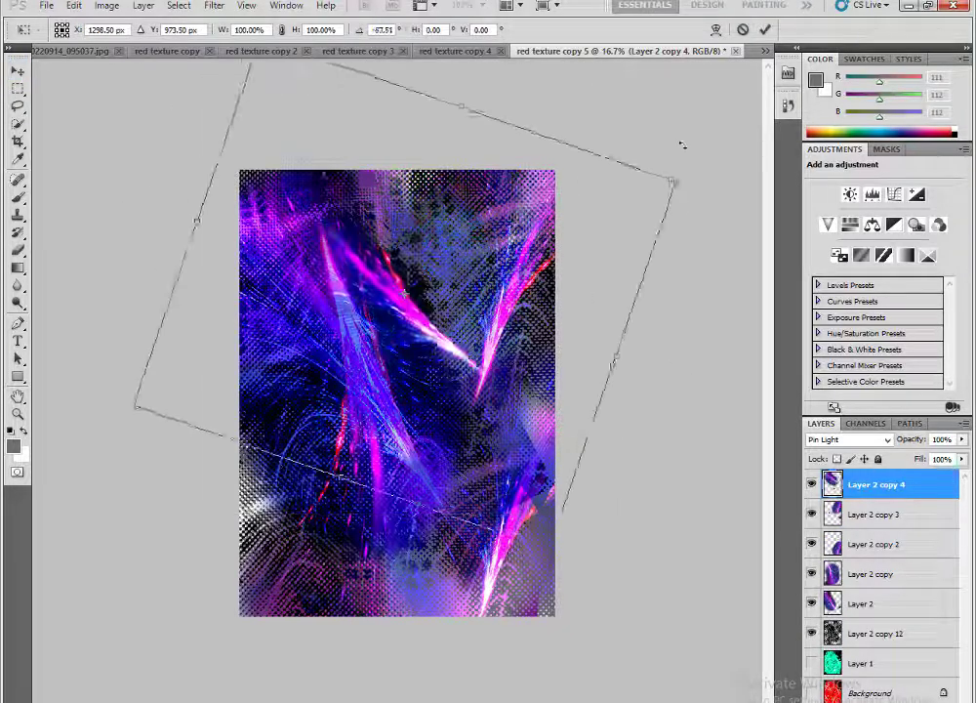
drag(603, 584, 673, 669)
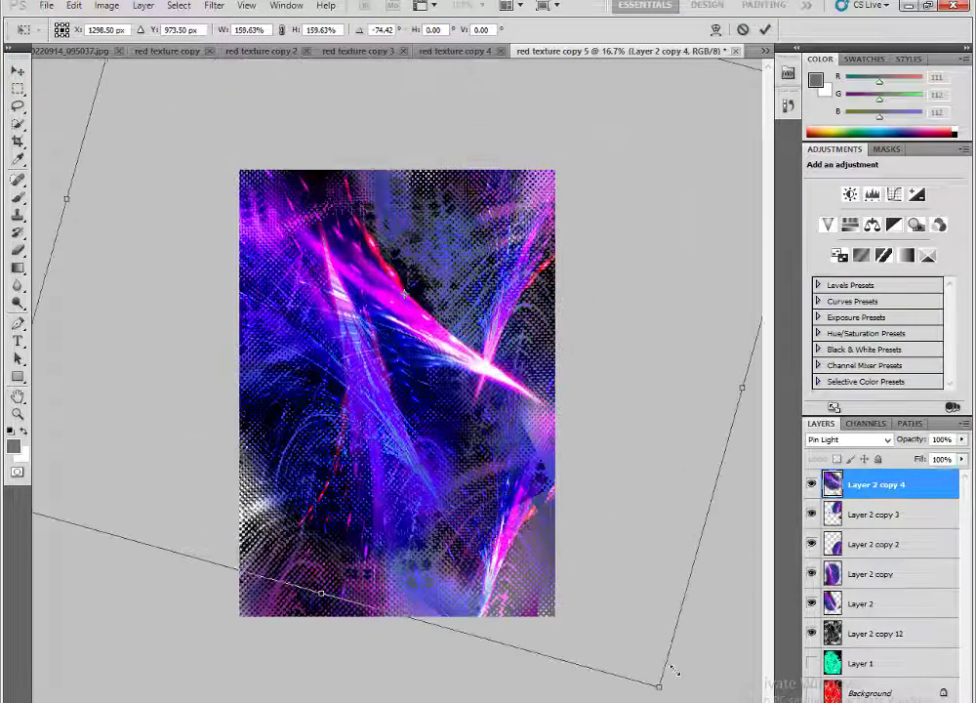
drag(625, 478, 493, 607)
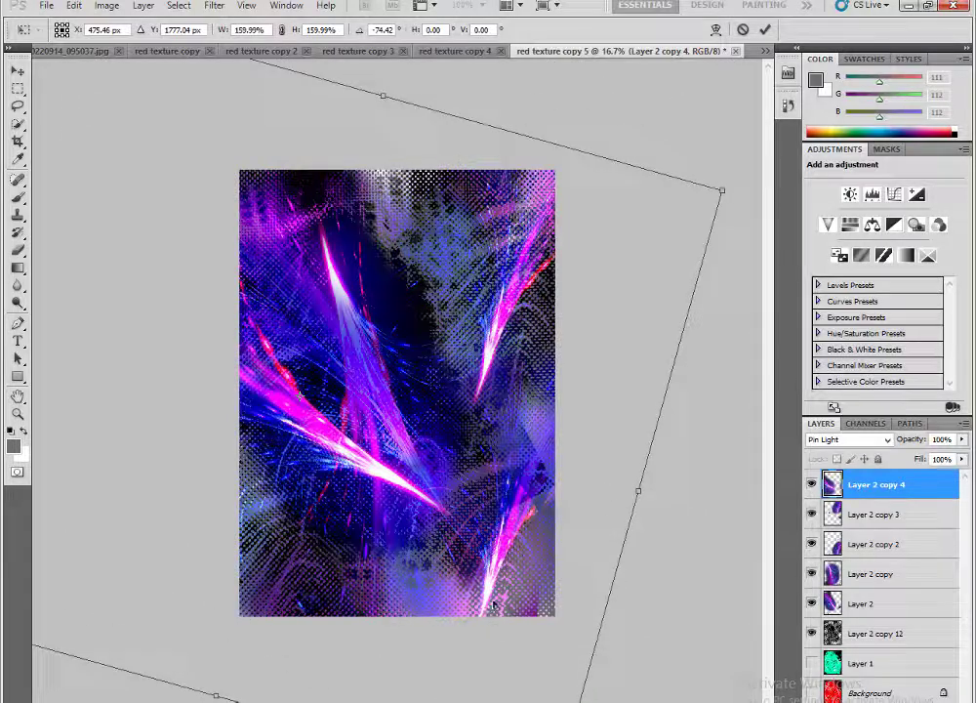
key(Return)
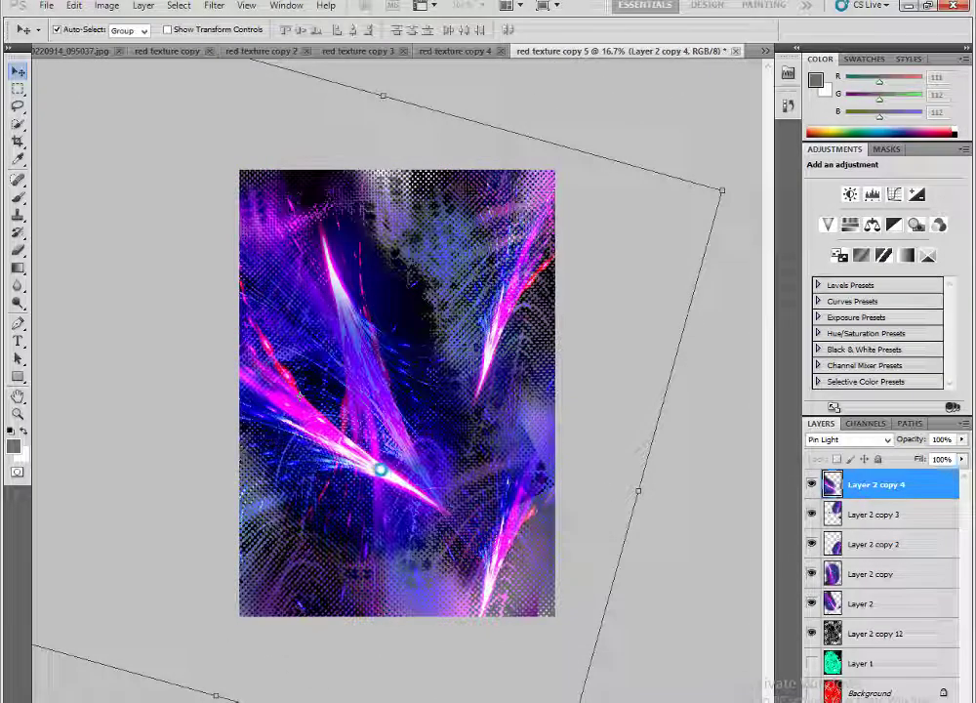
Step: Add Layer 2 copy 5 rotated about 43°
key(ctrl+j)
key(ctrl+t)
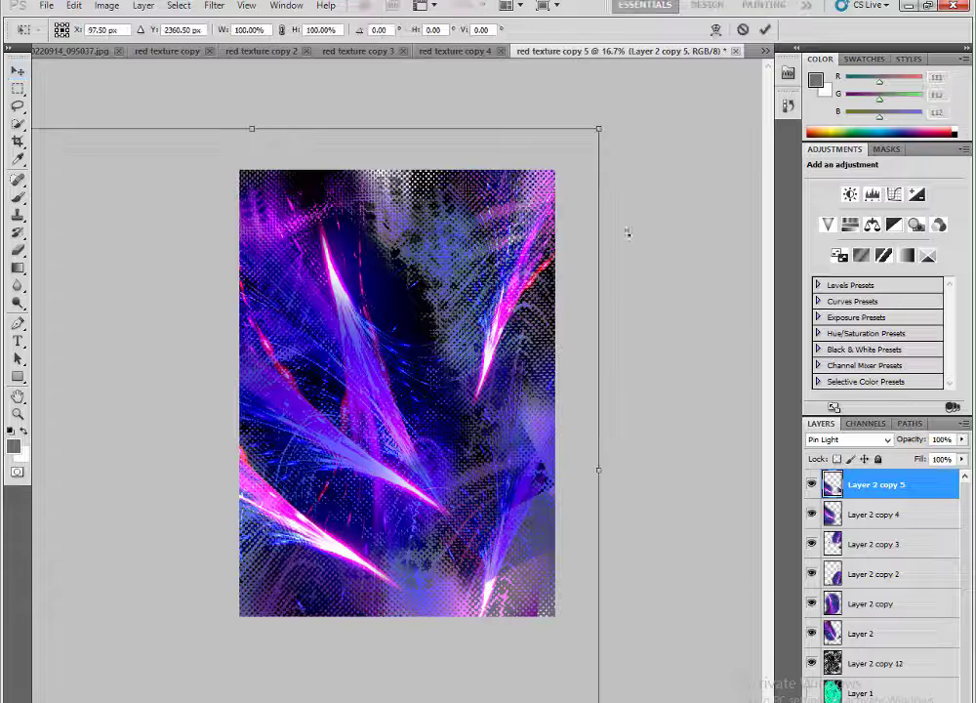
drag(628, 232, 672, 485)
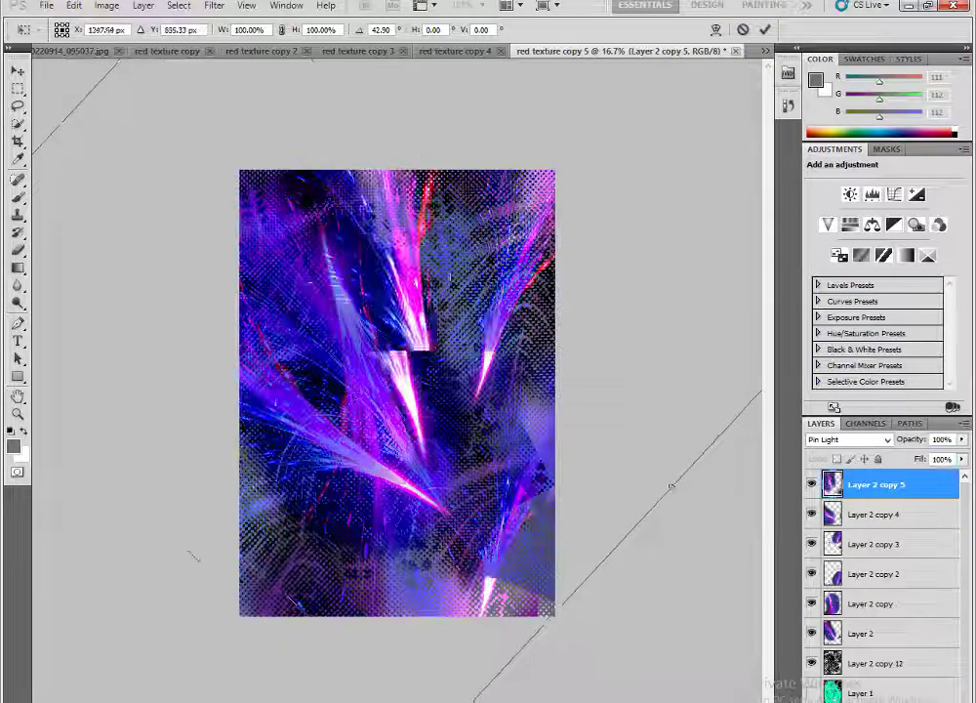
key(Return)
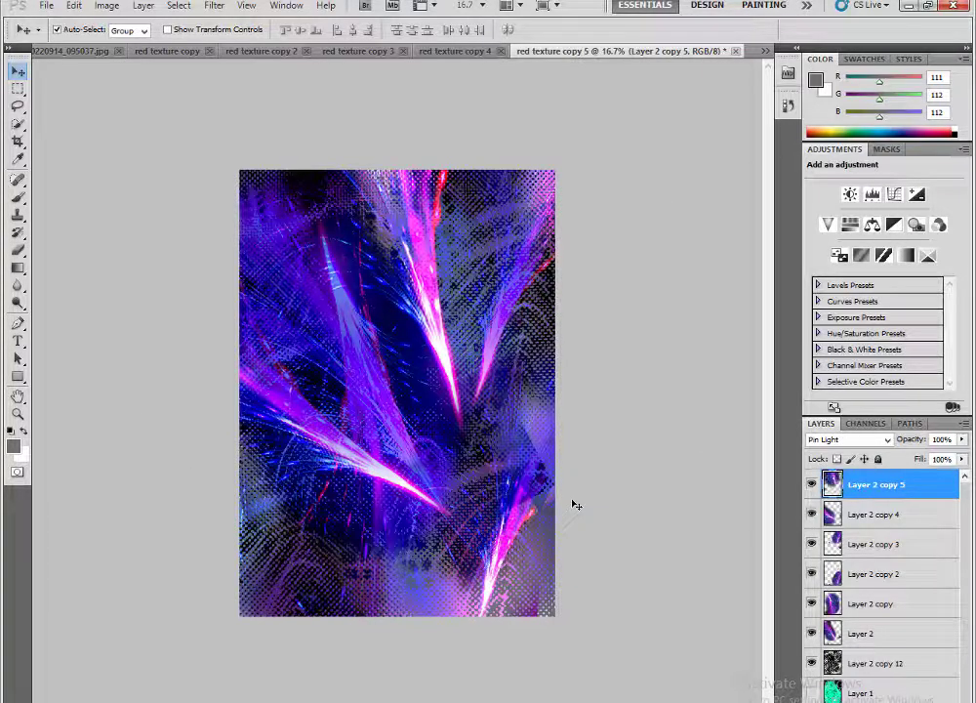
Step: Add Layer 2 copy 6, rotated about 50° and moved into place
key(ctrl+j)
key(ctrl+t)
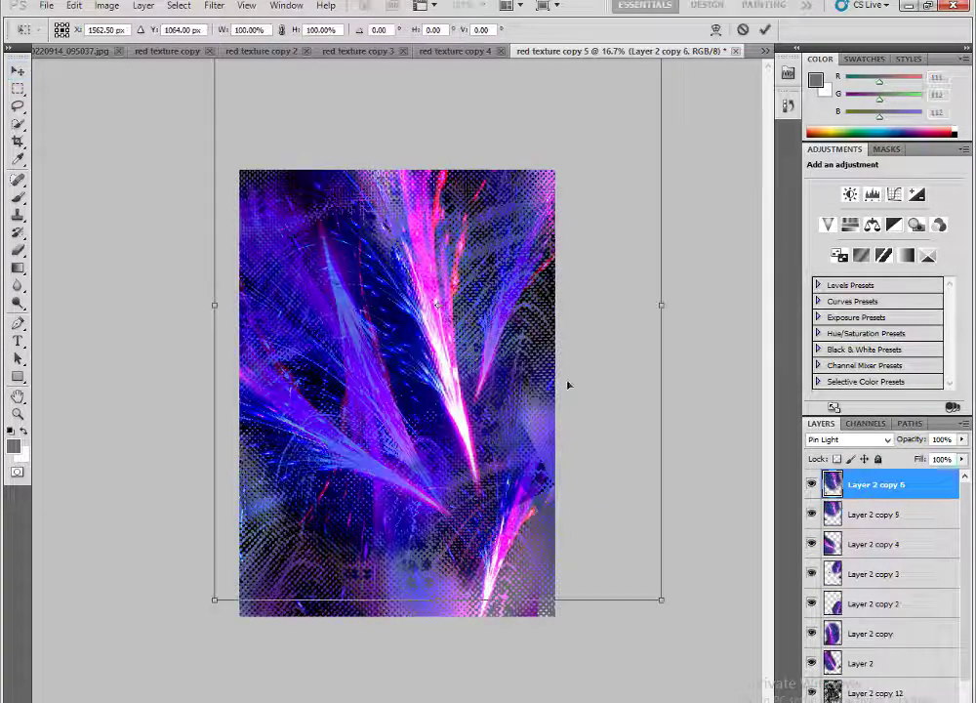
drag(183, 312, 266, 116)
mouse_move(378, 380)
mouse_down()
mouse_move(527, 581)
mouse_move(530, 414)
mouse_move(405, 482)
mouse_up()
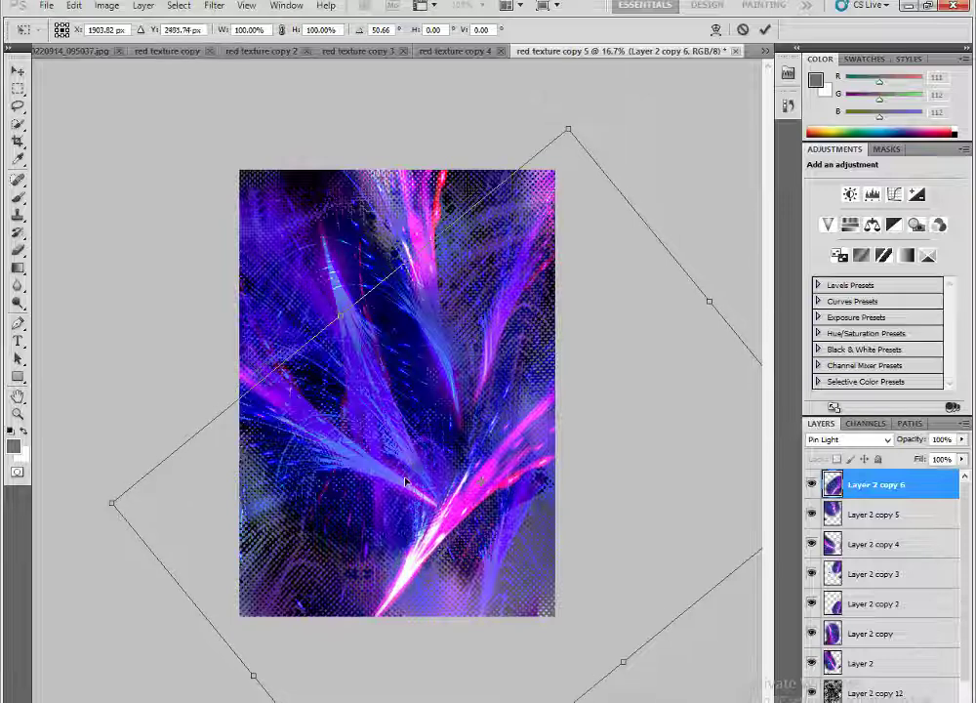
key(Return)
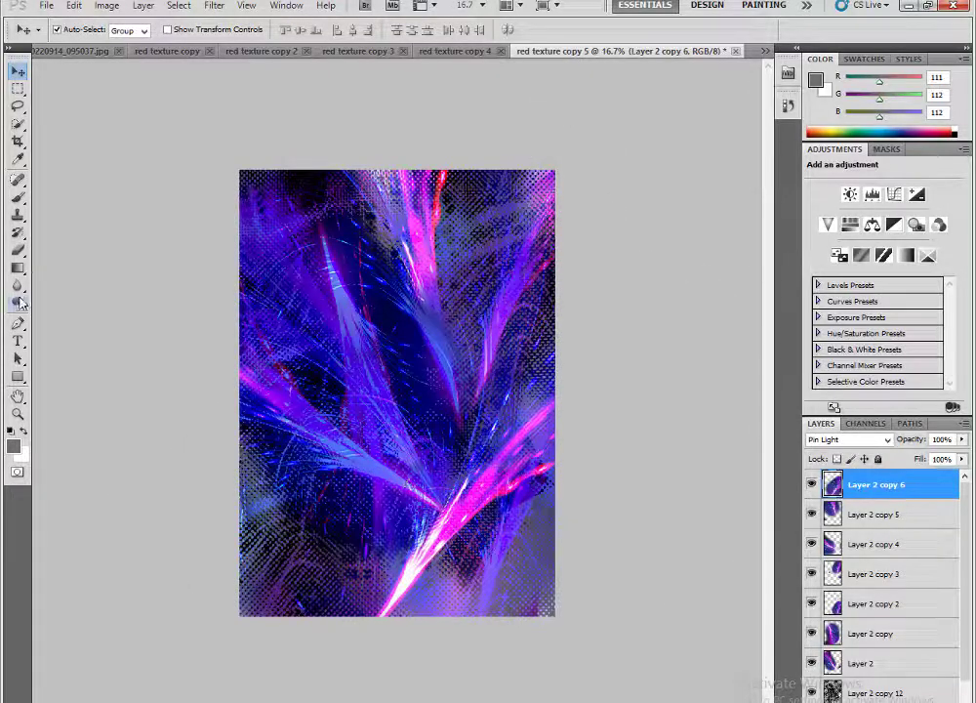
Step: Zoom out to 16.7% and duplicate the image as 'red texture copy 6'
click(17, 250)
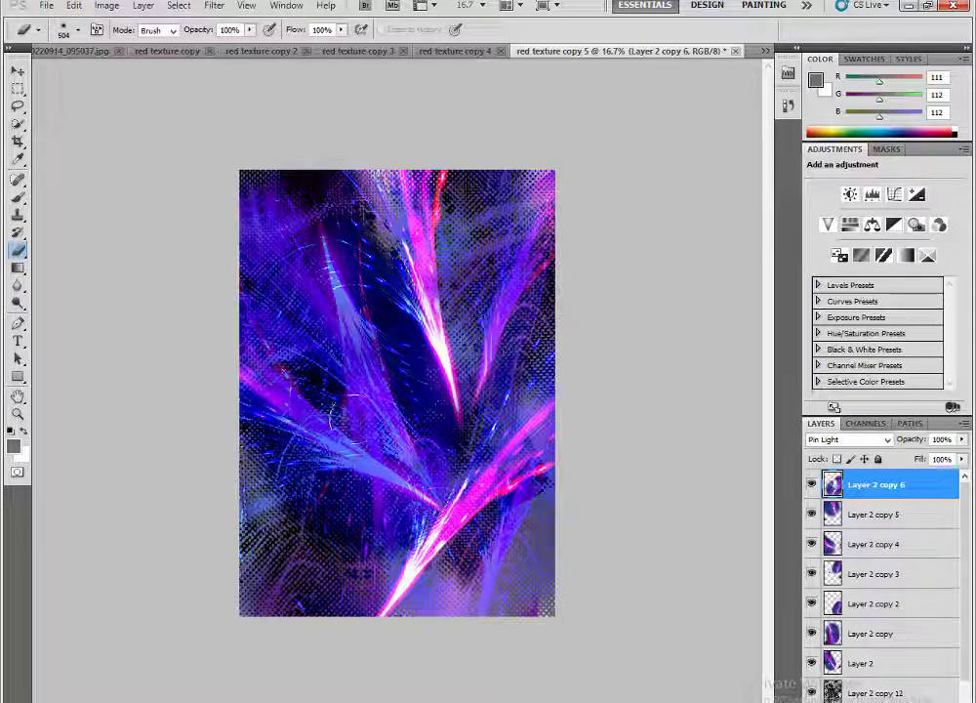
click(17, 414)
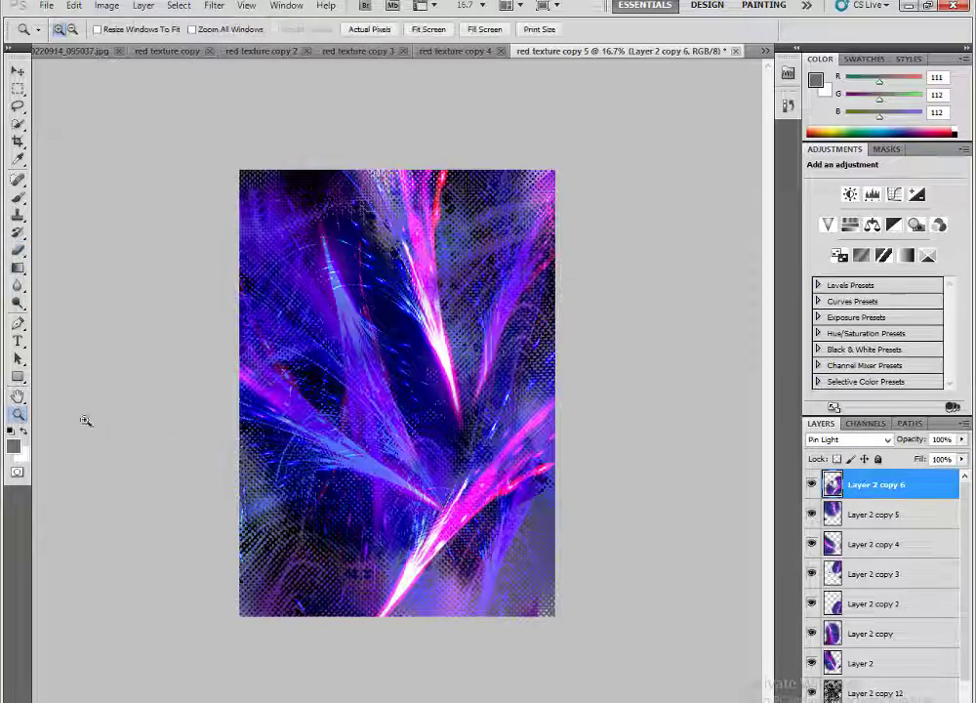
click(371, 386)
key(ctrl+minus)
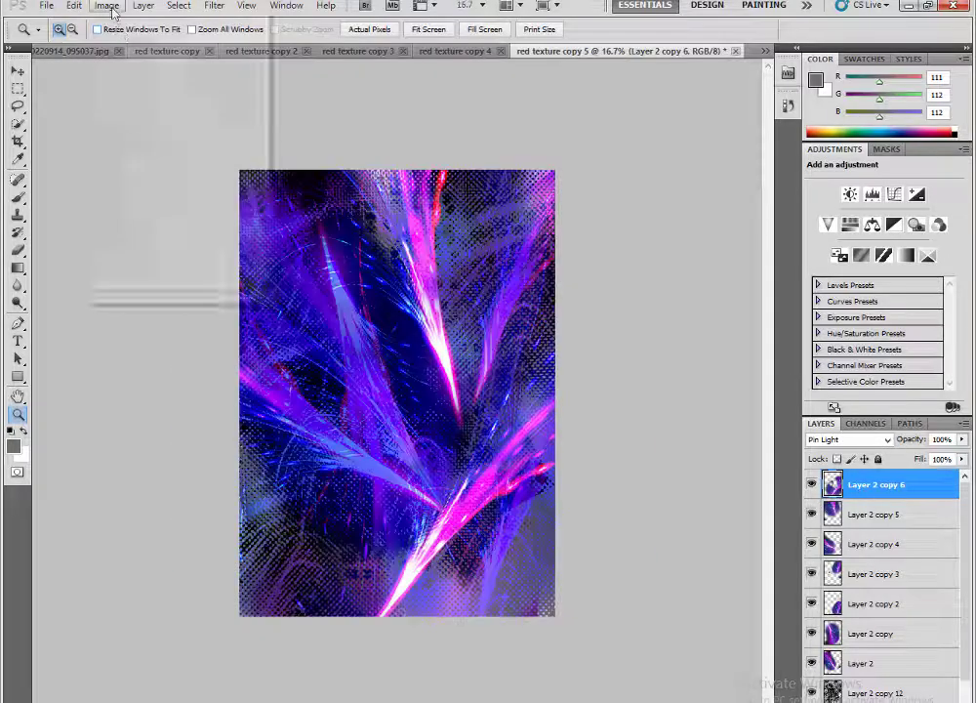
click(106, 4)
click(161, 210)
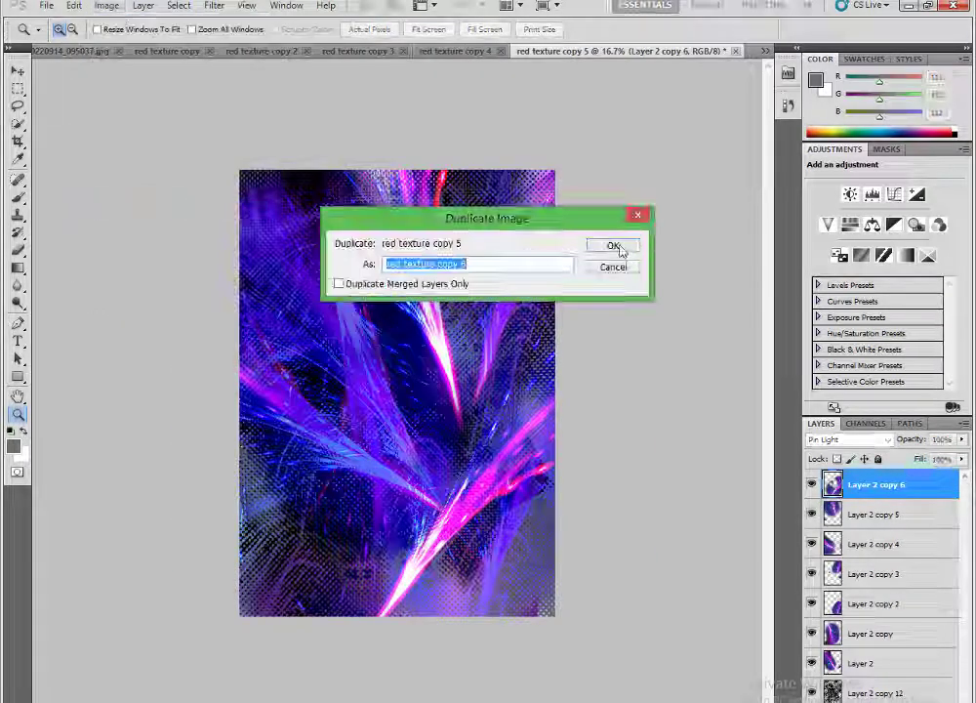
click(615, 245)
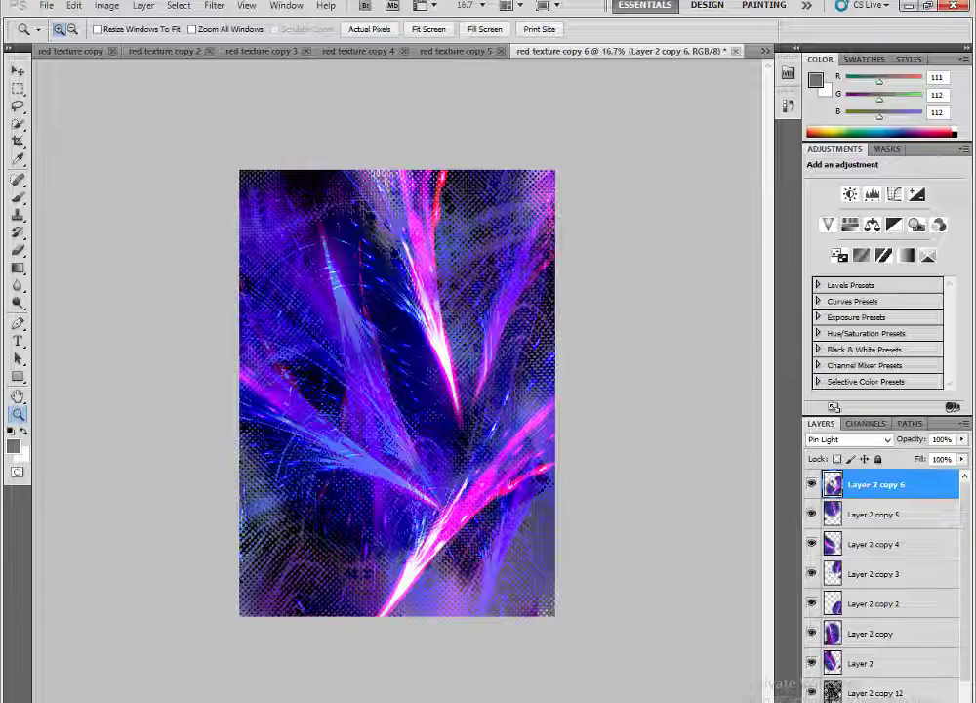